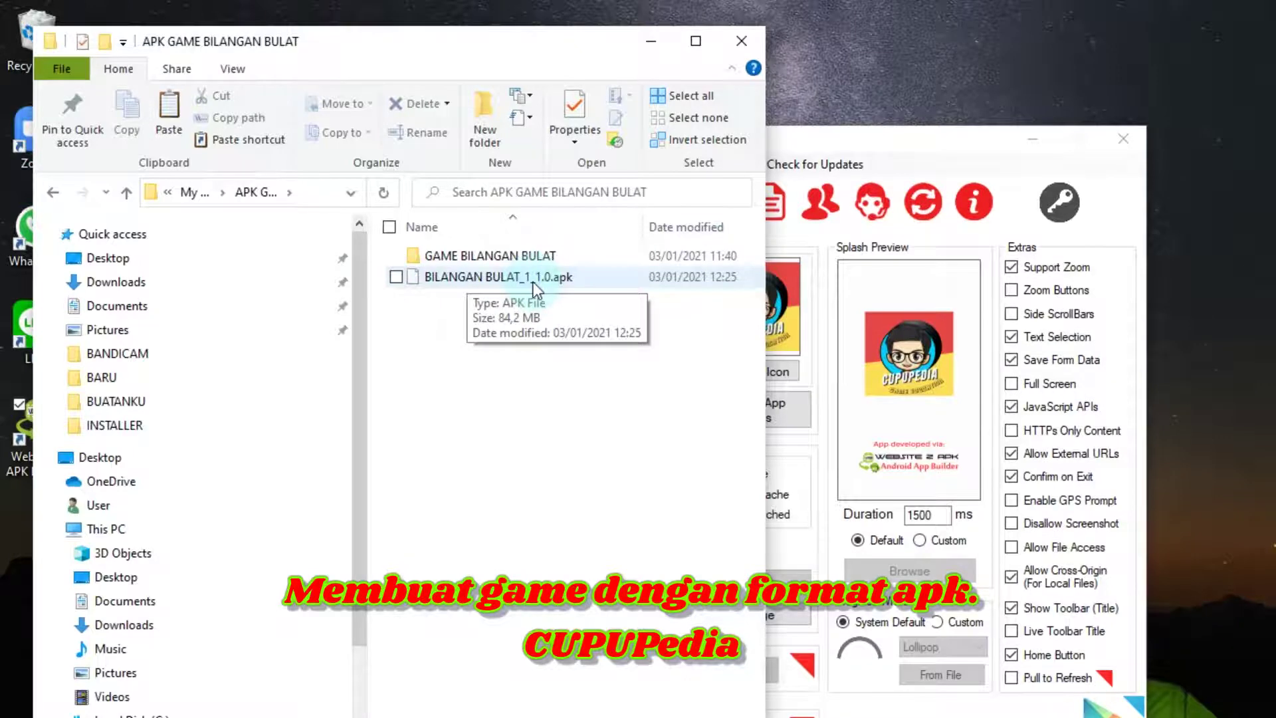
- Maximize the APK GAME BILANGAN BULAT folder window and look at the BILANGAN BULAT_1_1.0.apk file
double_click(640, 41)
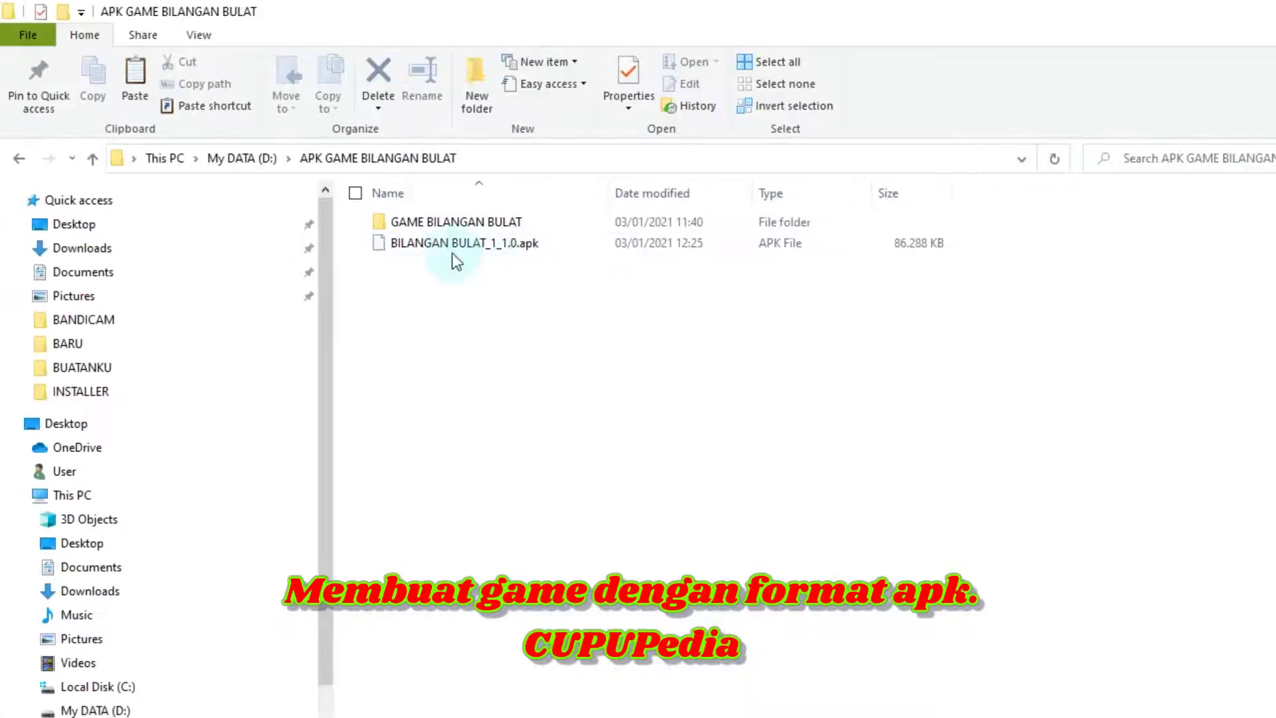
left_click(350, 244)
left_click(505, 348)
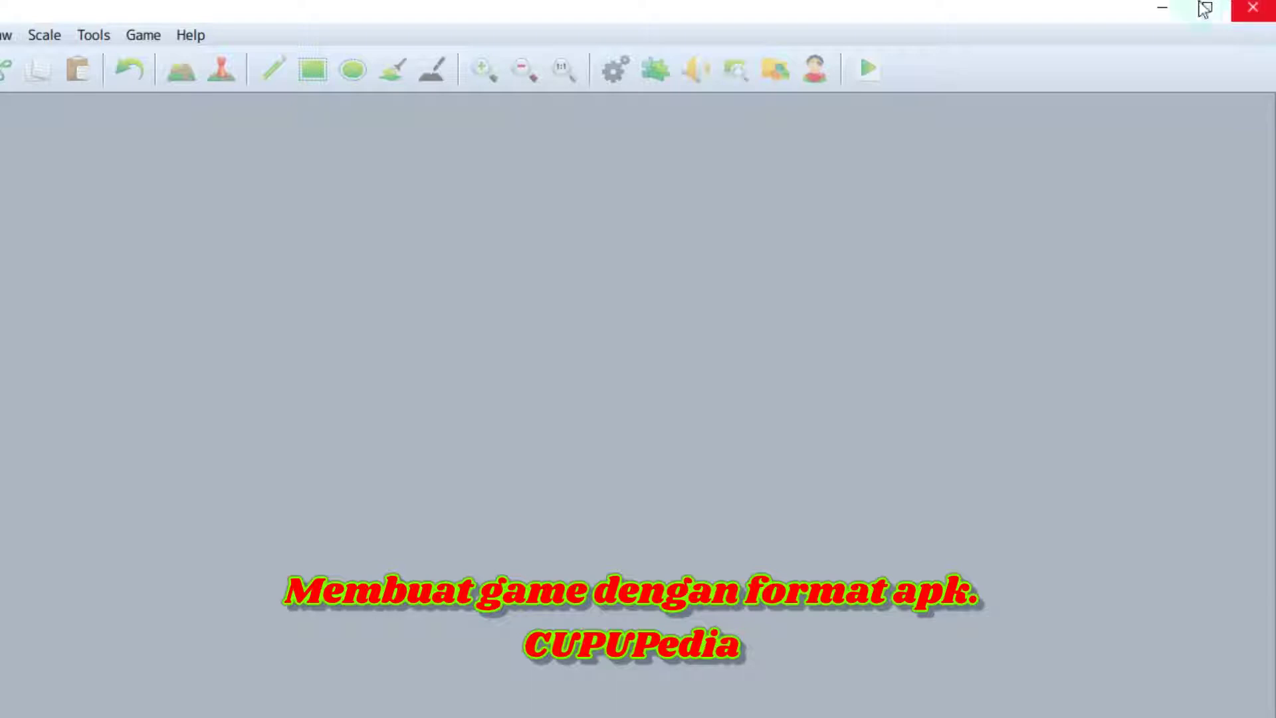
- Open the Game project from the GAME BILANGAN BULAT folder in RPG Maker MV
left_click(21, 36)
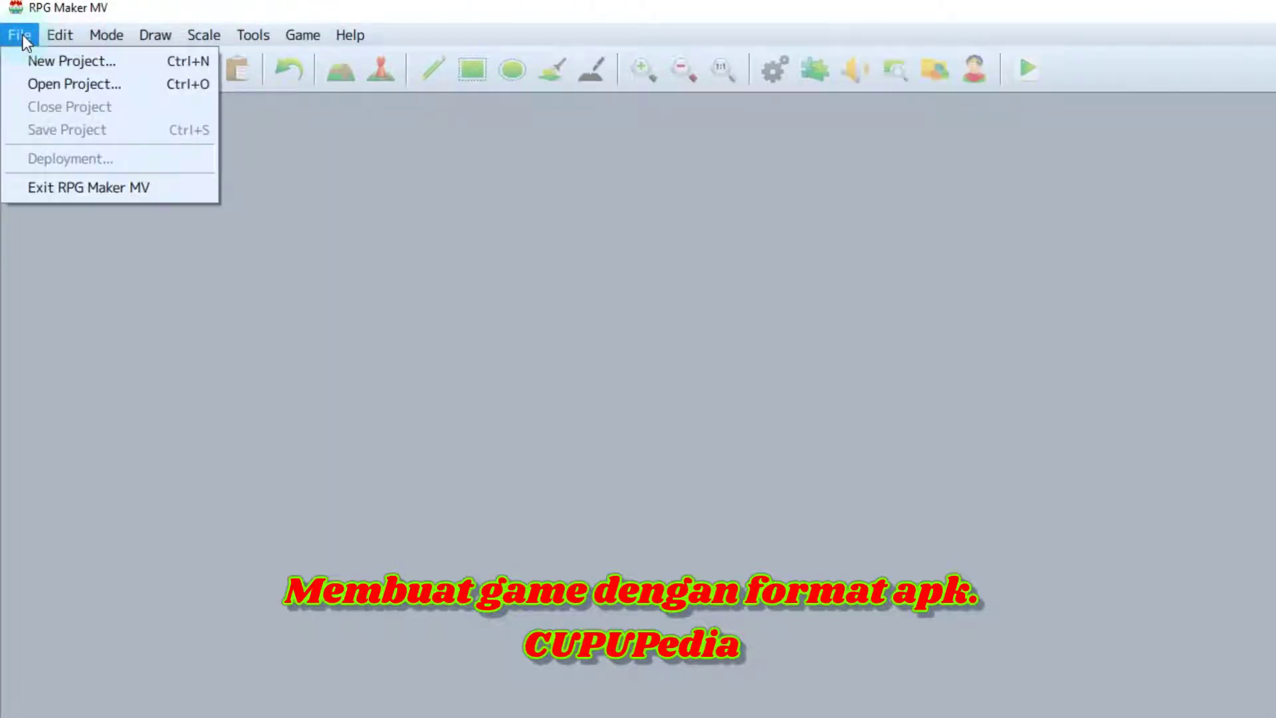
left_click(42, 85)
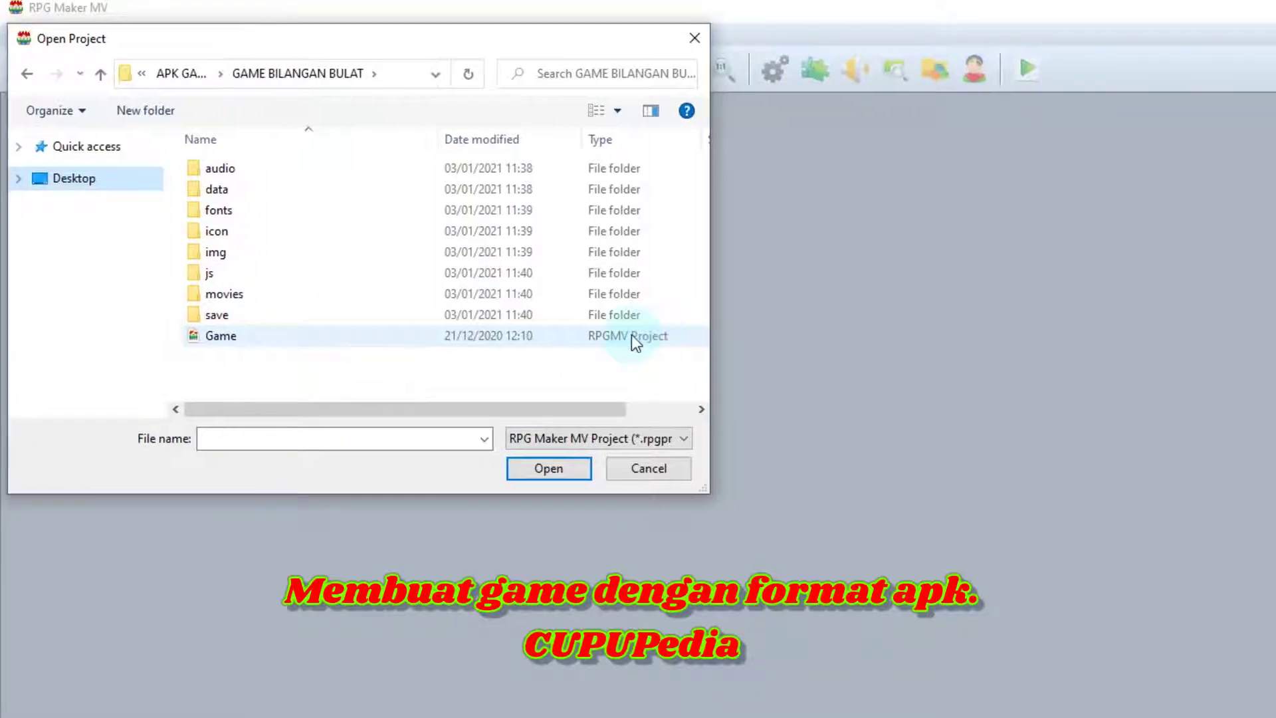
left_click(632, 336)
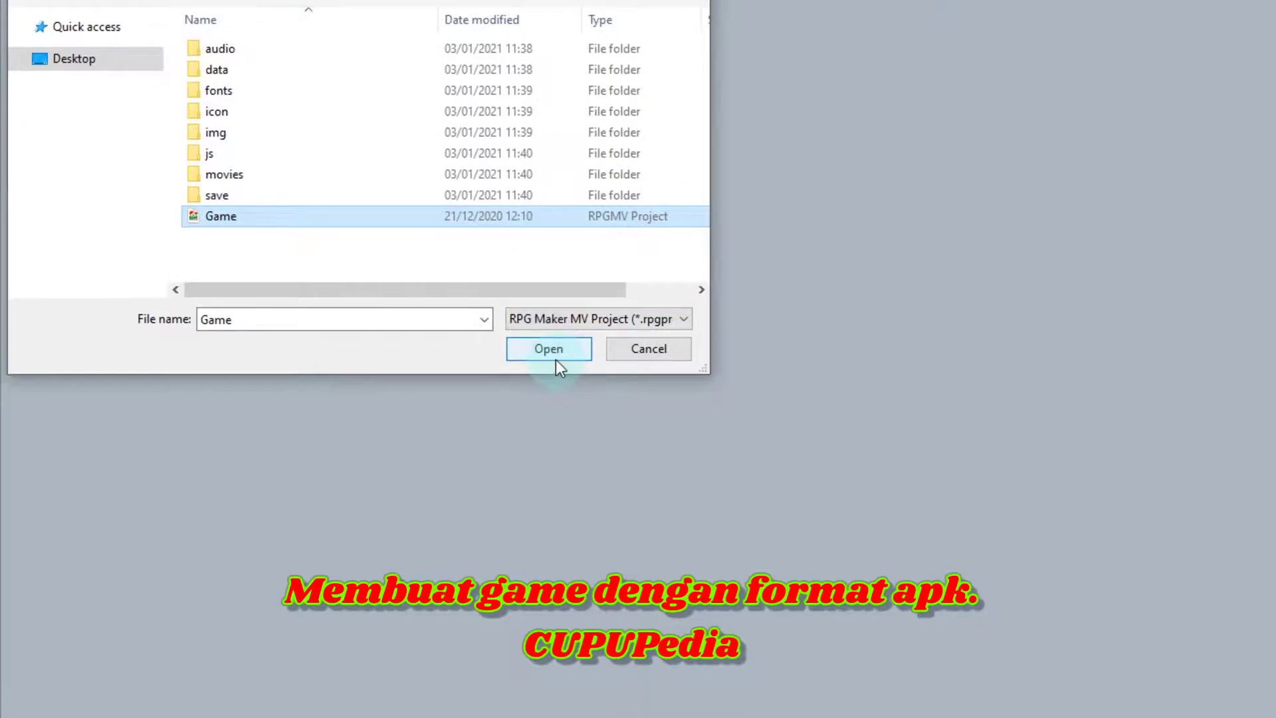
left_click(550, 372)
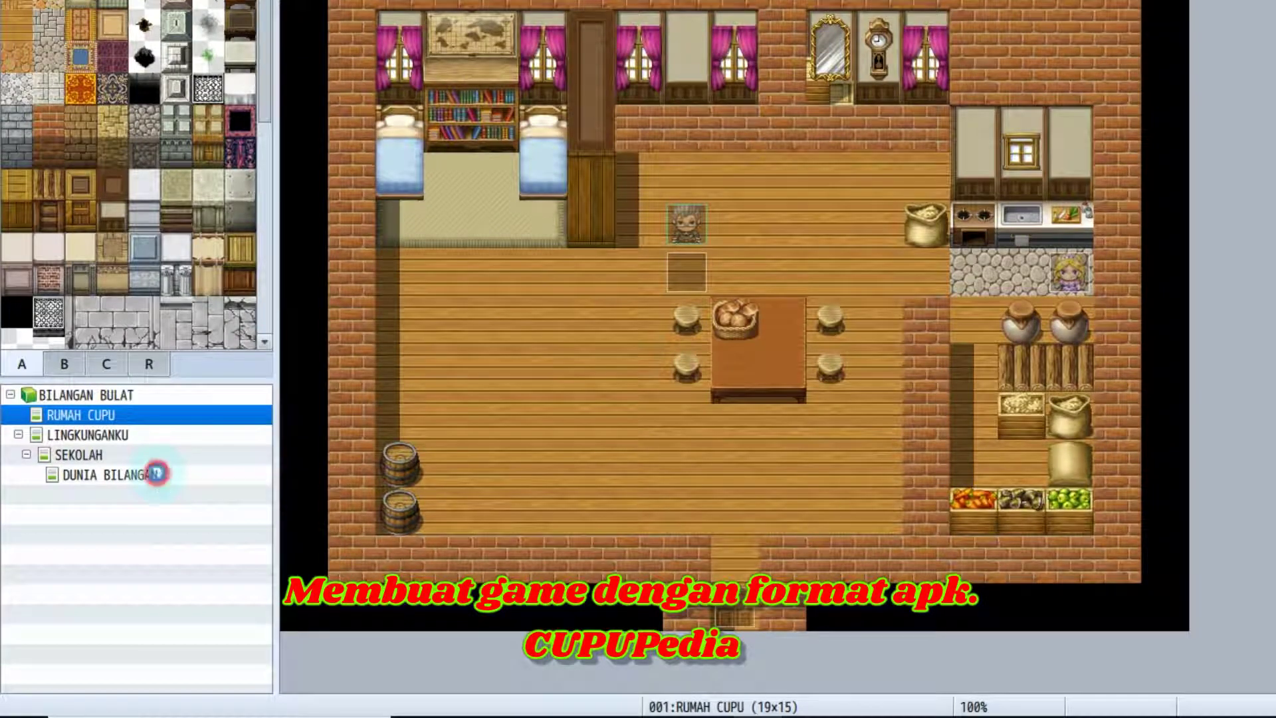
- Look through the SEKOLAH, LINGKUNGANKU and DUNIA BILANGAN maps and playtest the game up to its title screen
left_click(157, 473)
left_click(133, 453)
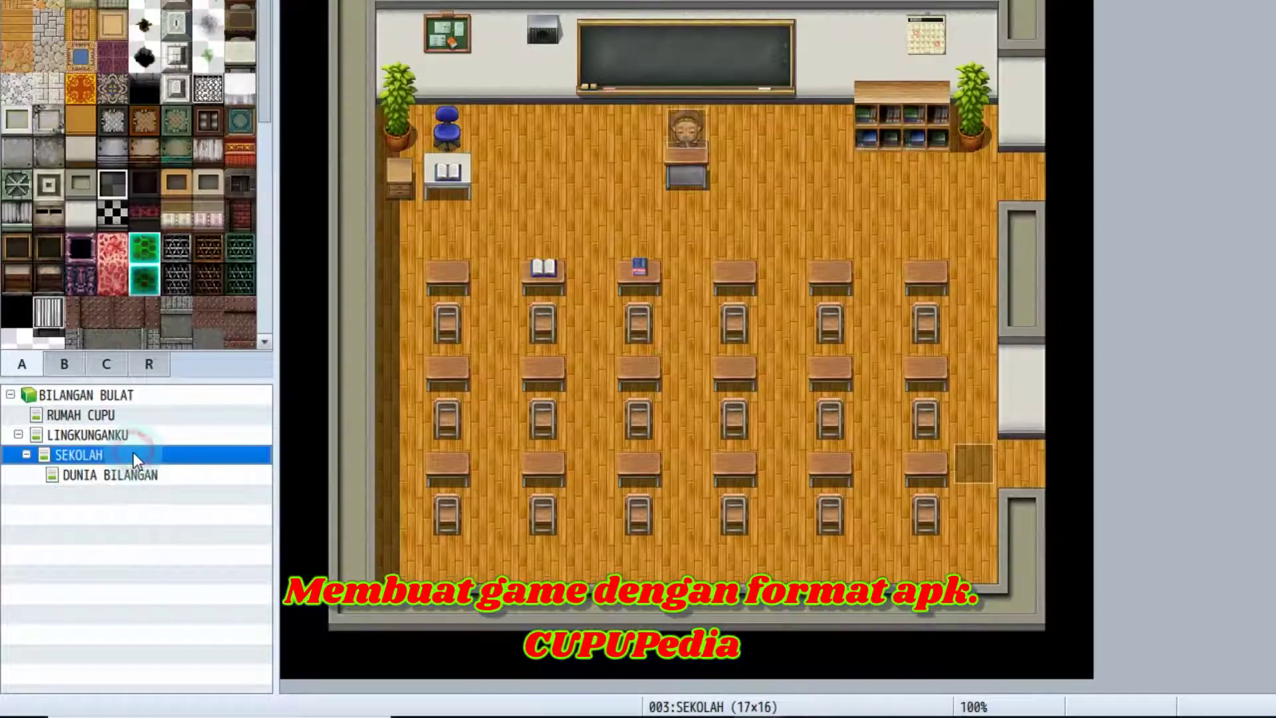
left_click(118, 436)
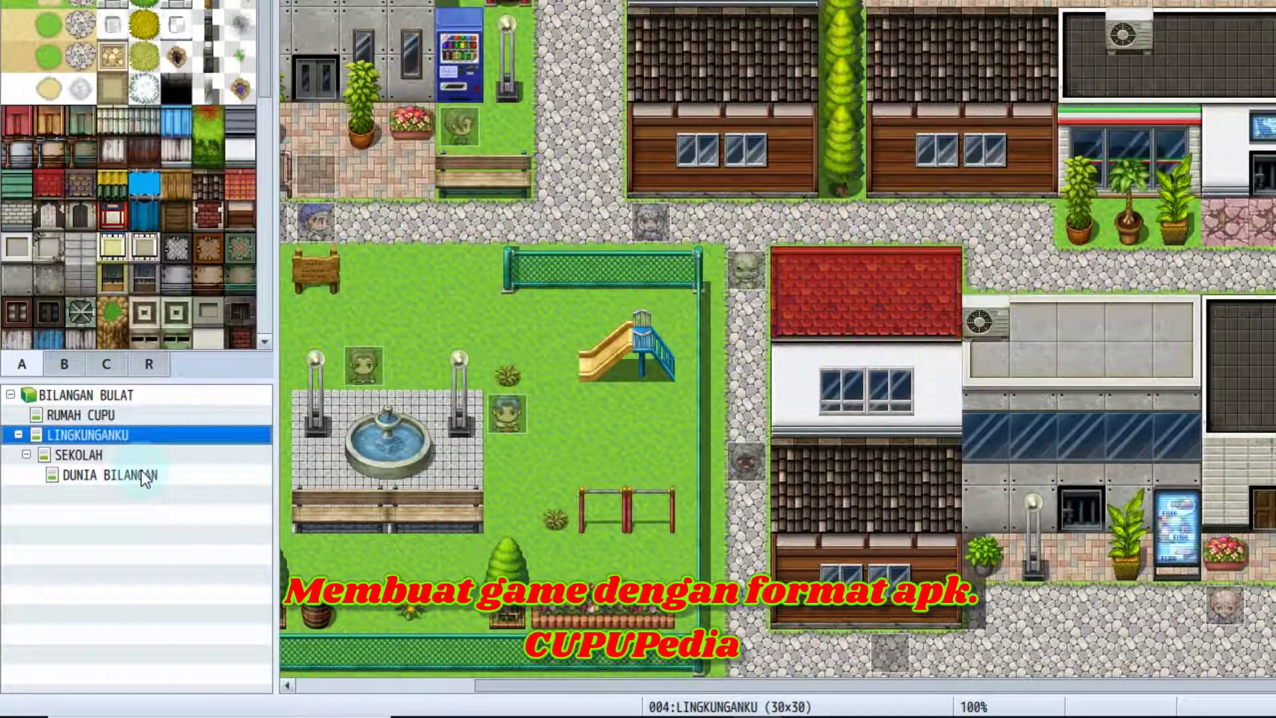
left_click(142, 475)
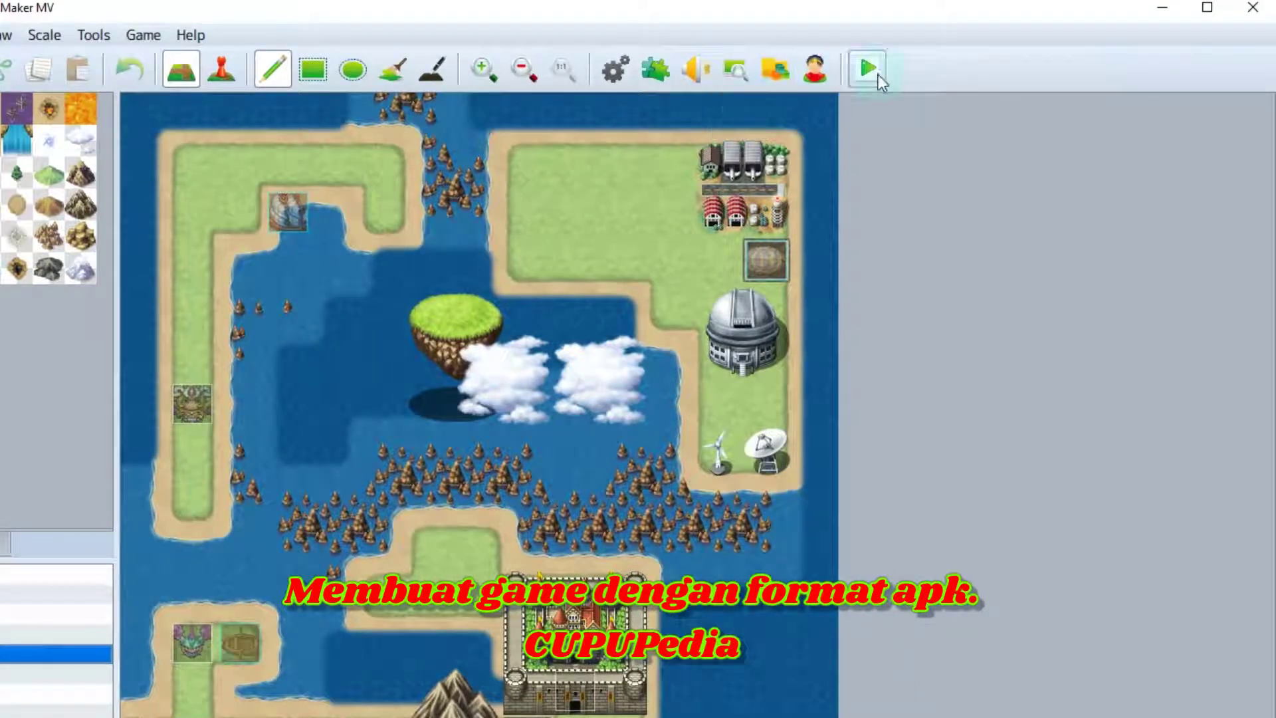
left_click(878, 73)
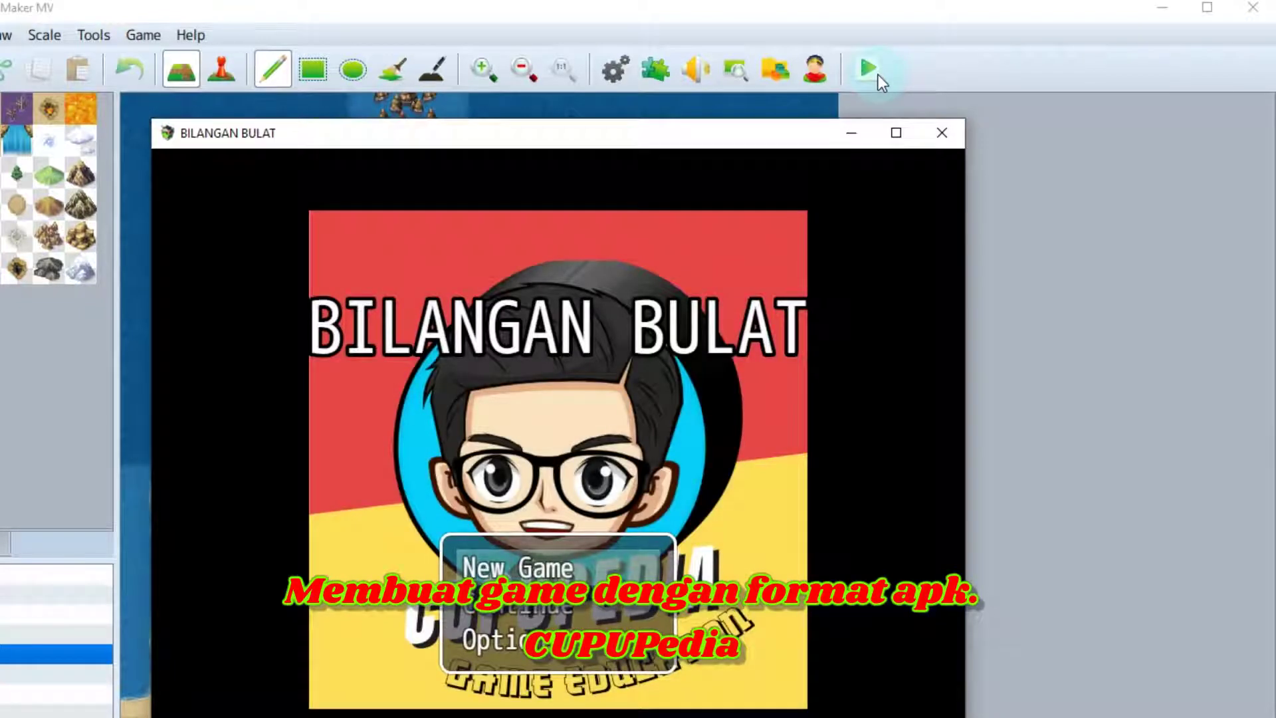
left_click(942, 135)
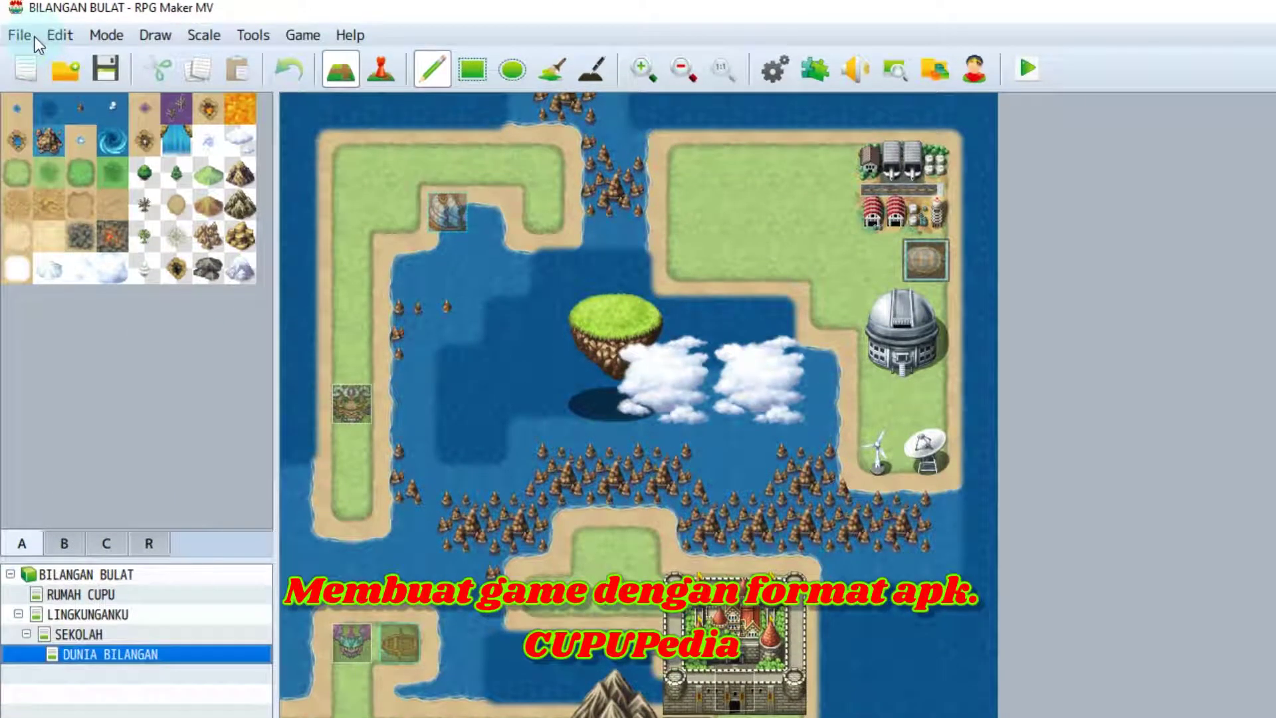
left_click(20, 35)
mouse_move(60, 35)
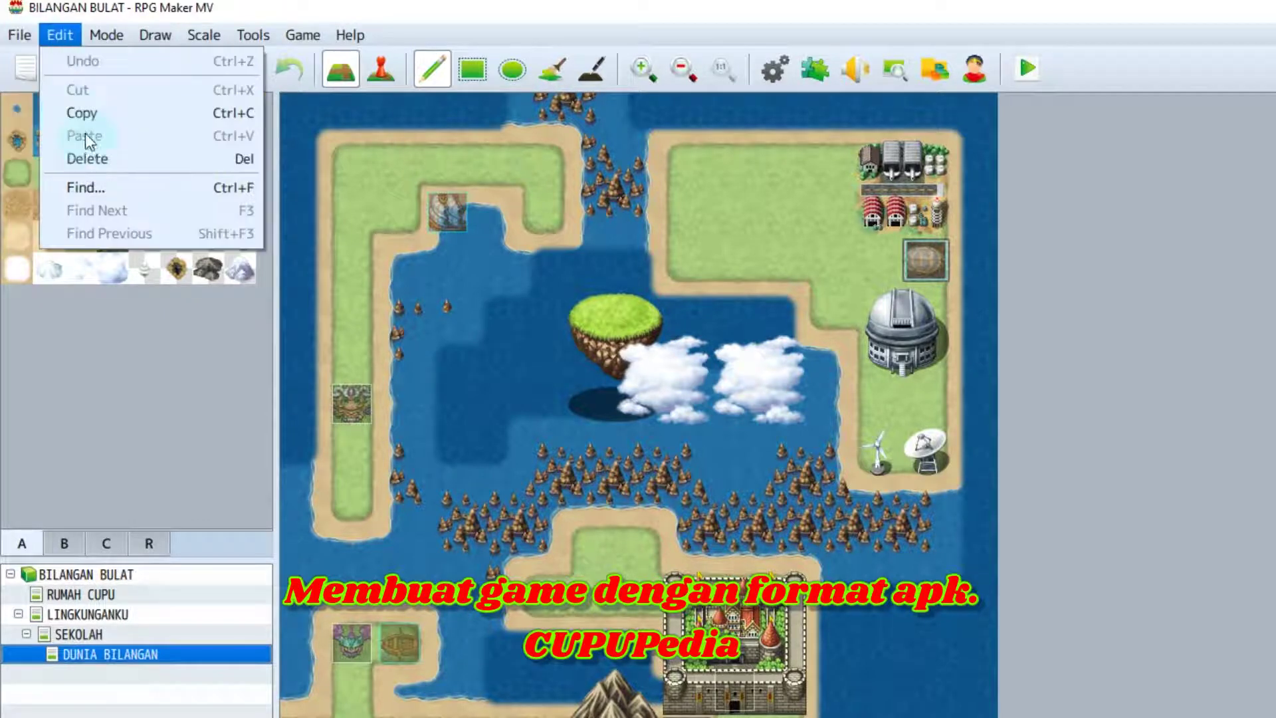
left_click(9, 45)
left_click(20, 35)
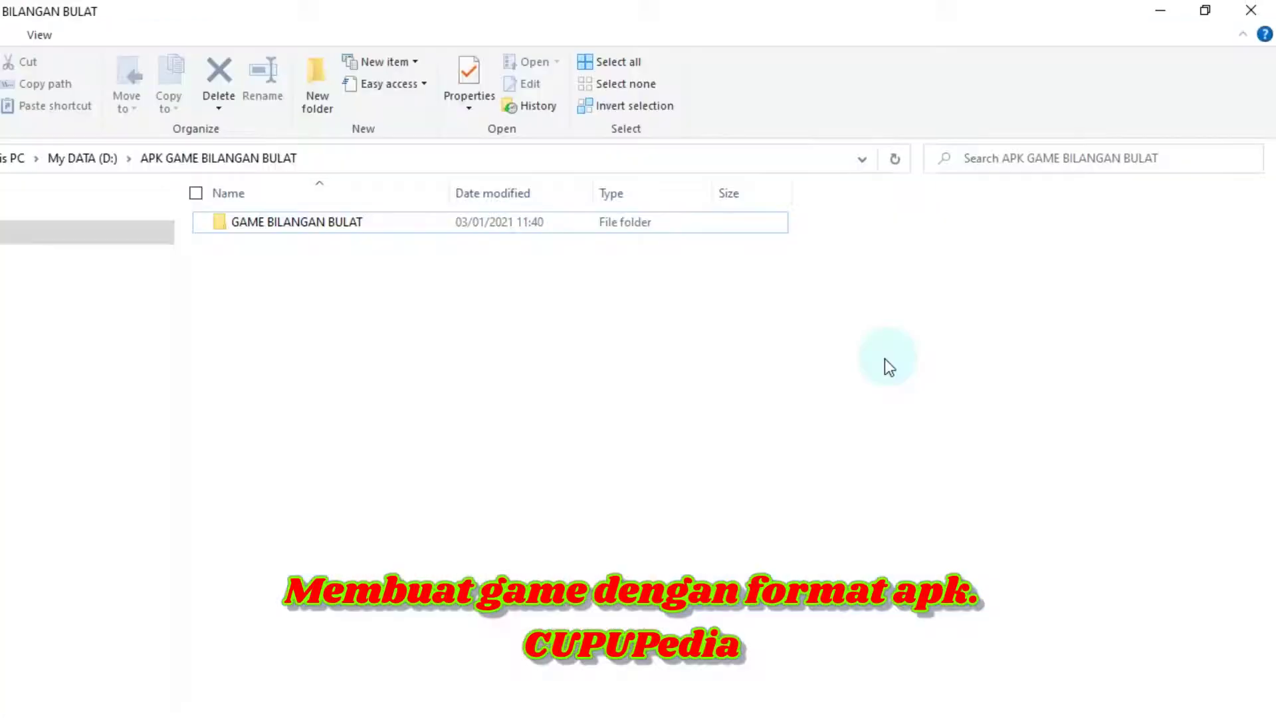
- Examine the contents of the GAME BILANGAN BULAT project folder on drive D: and return to RPG Maker MV
double_click(468, 226)
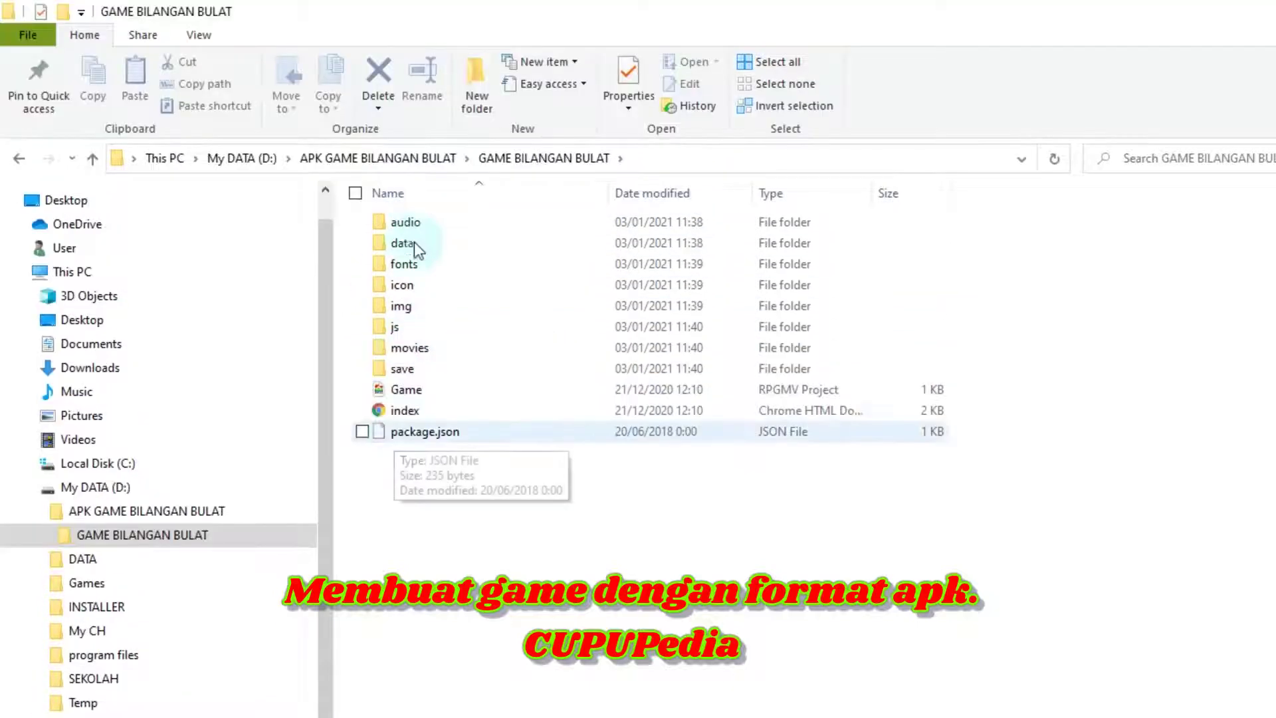
left_click(22, 158)
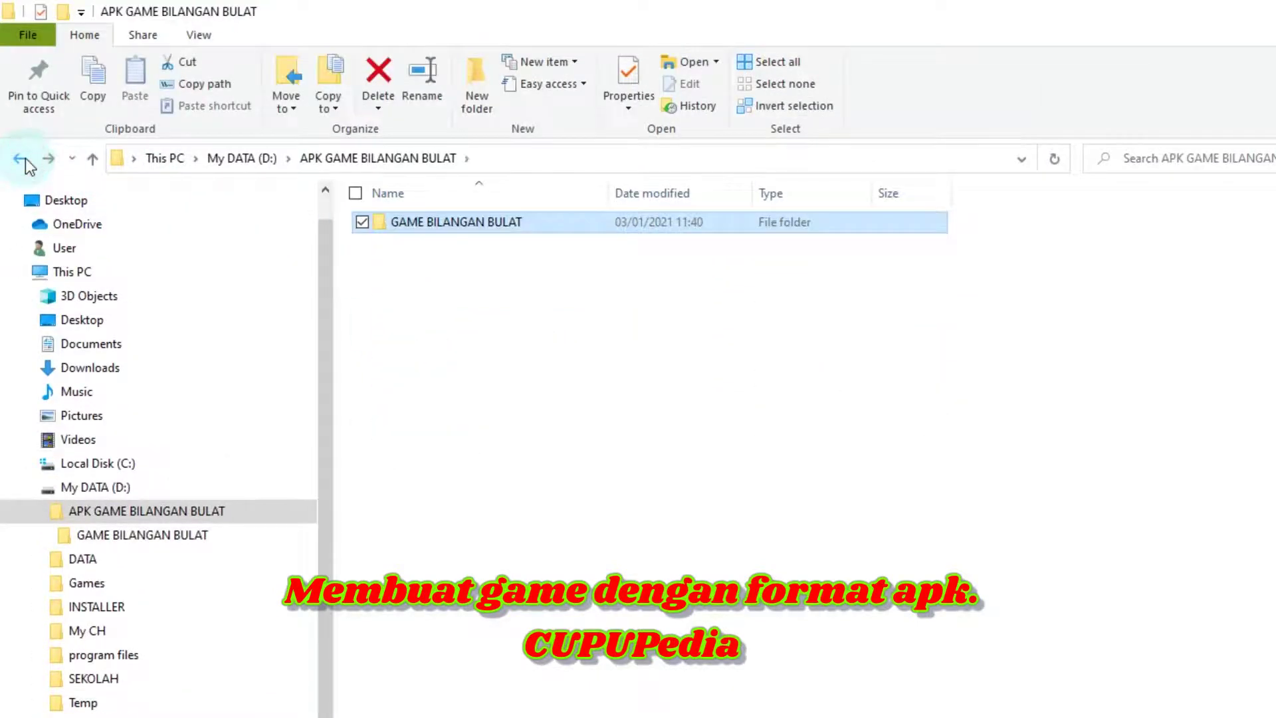
left_click(22, 158)
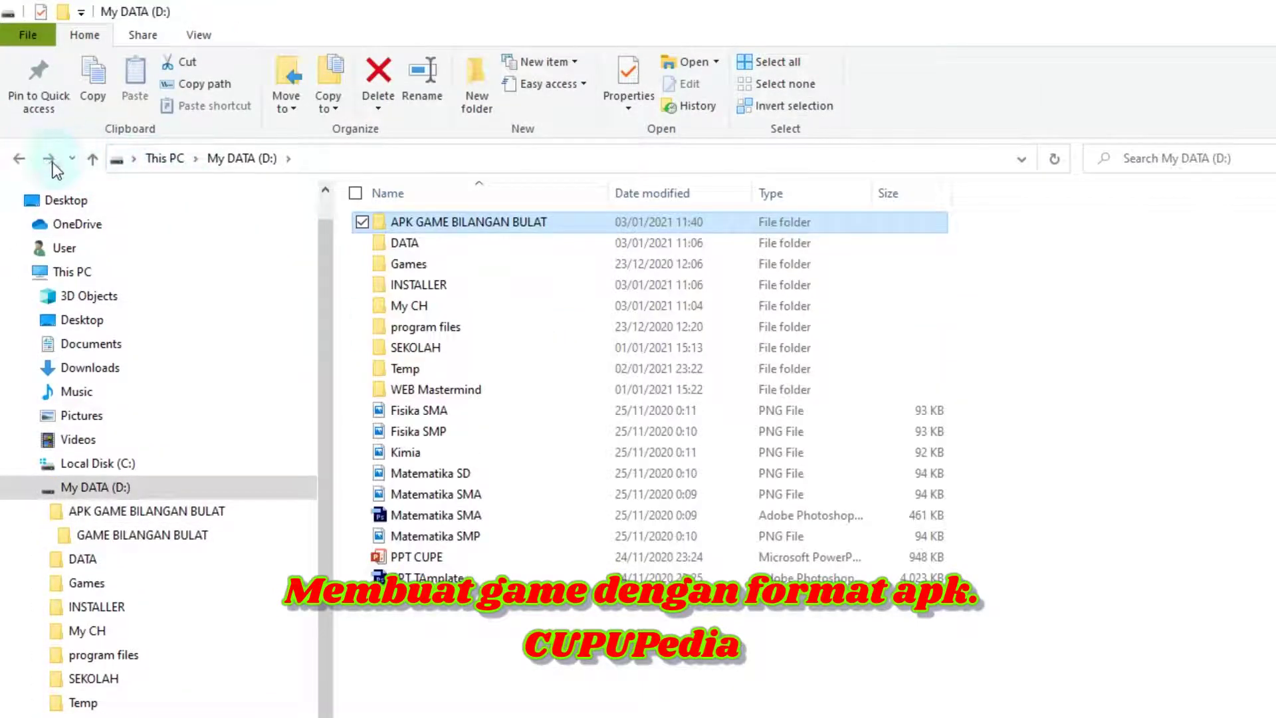
left_click(48, 158)
left_click(716, 541)
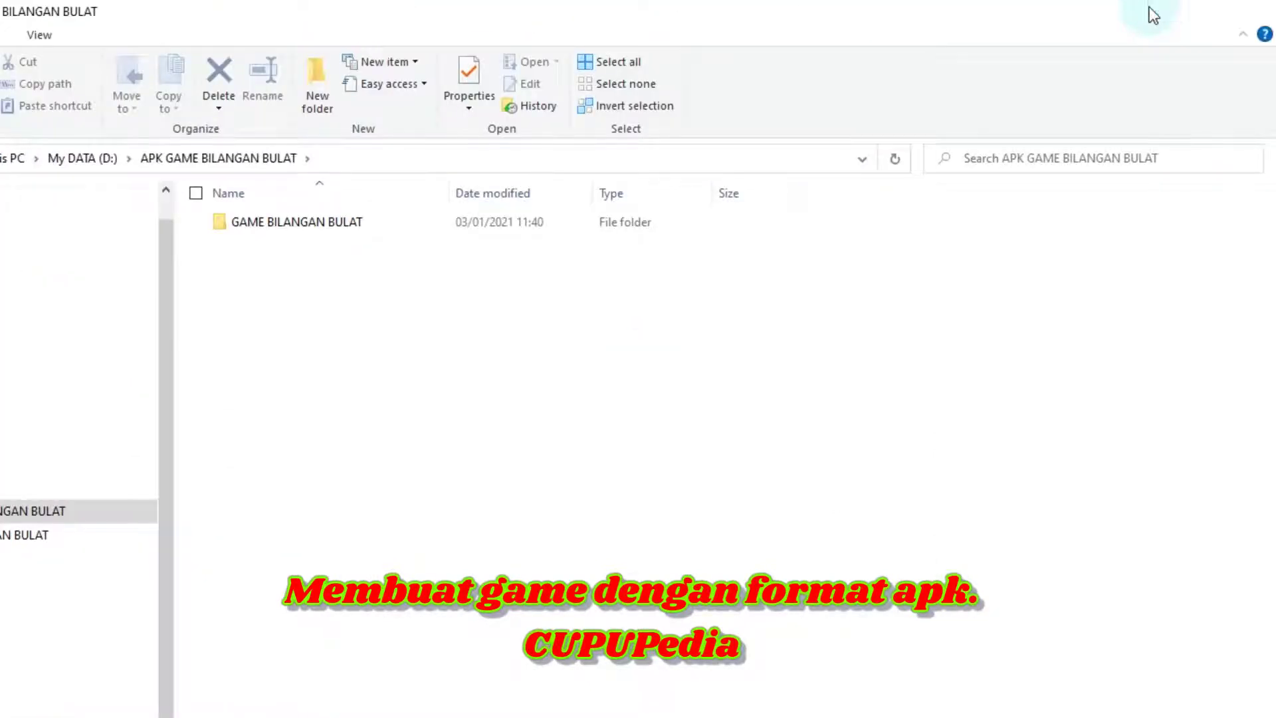
left_click(1155, 12)
- Set up a deployment of the project for the Android / iOS platform with unused files excluded
left_click(16, 36)
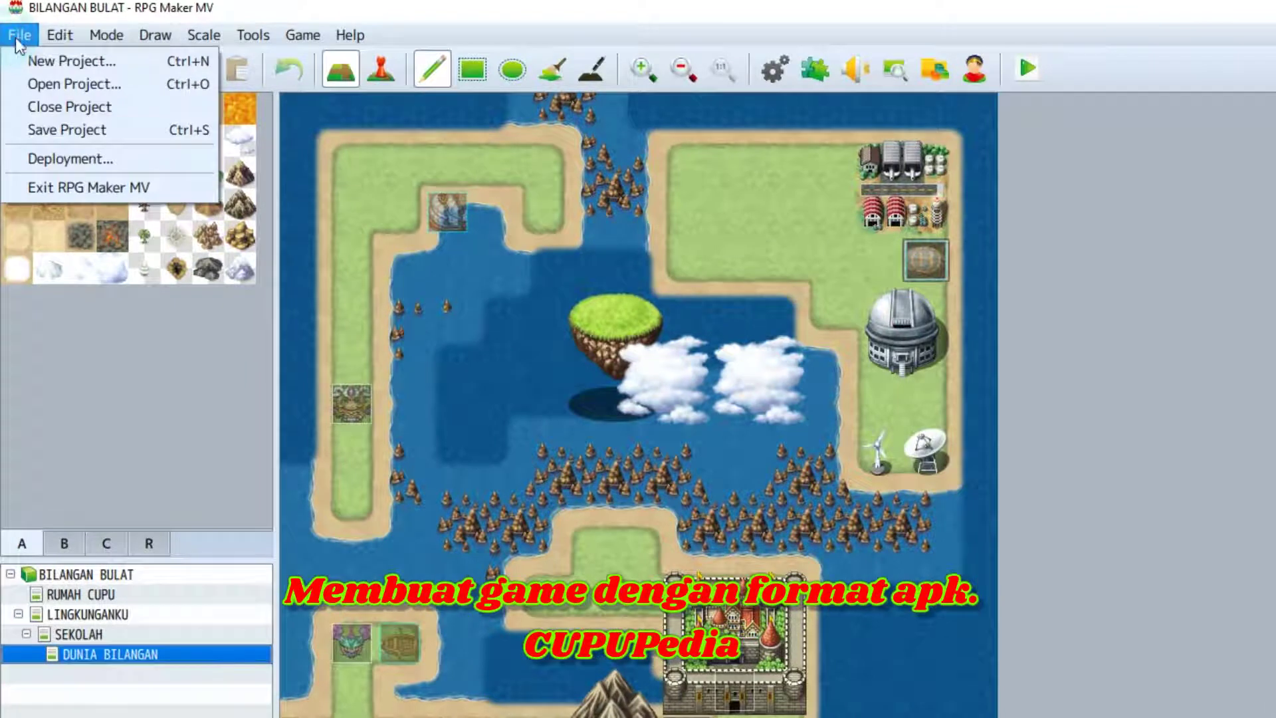
left_click(55, 161)
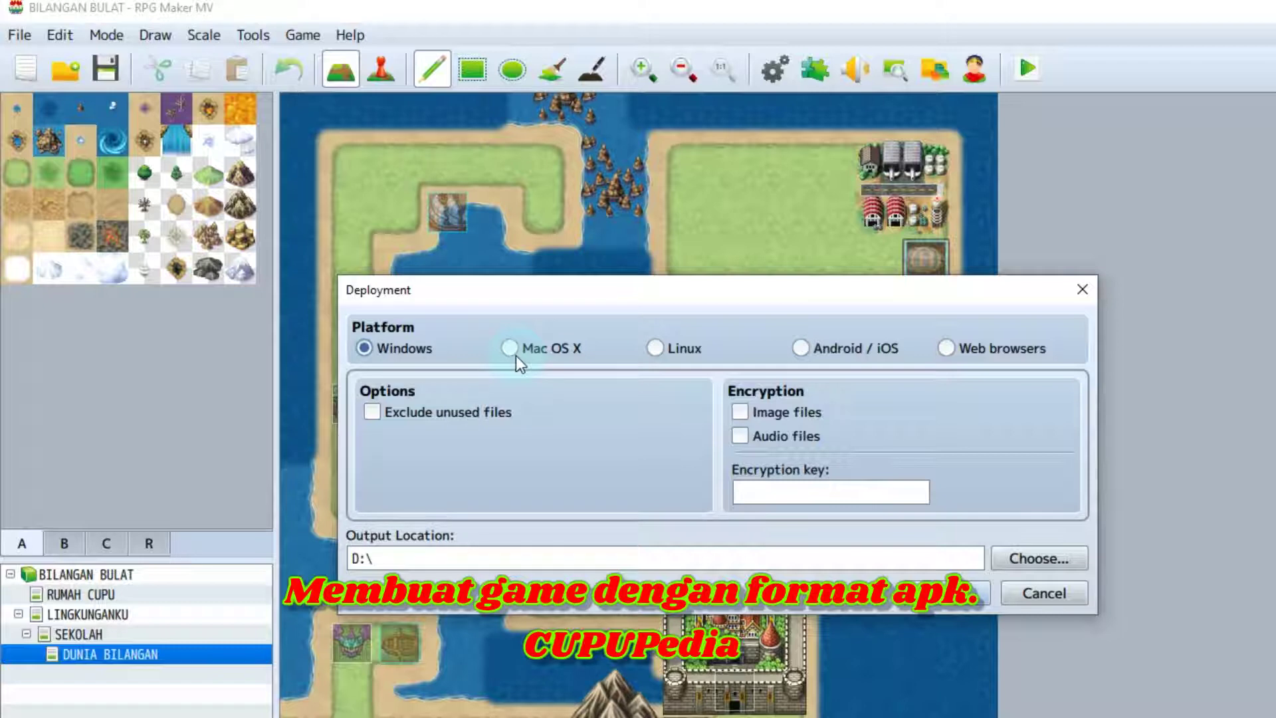
left_click(803, 348)
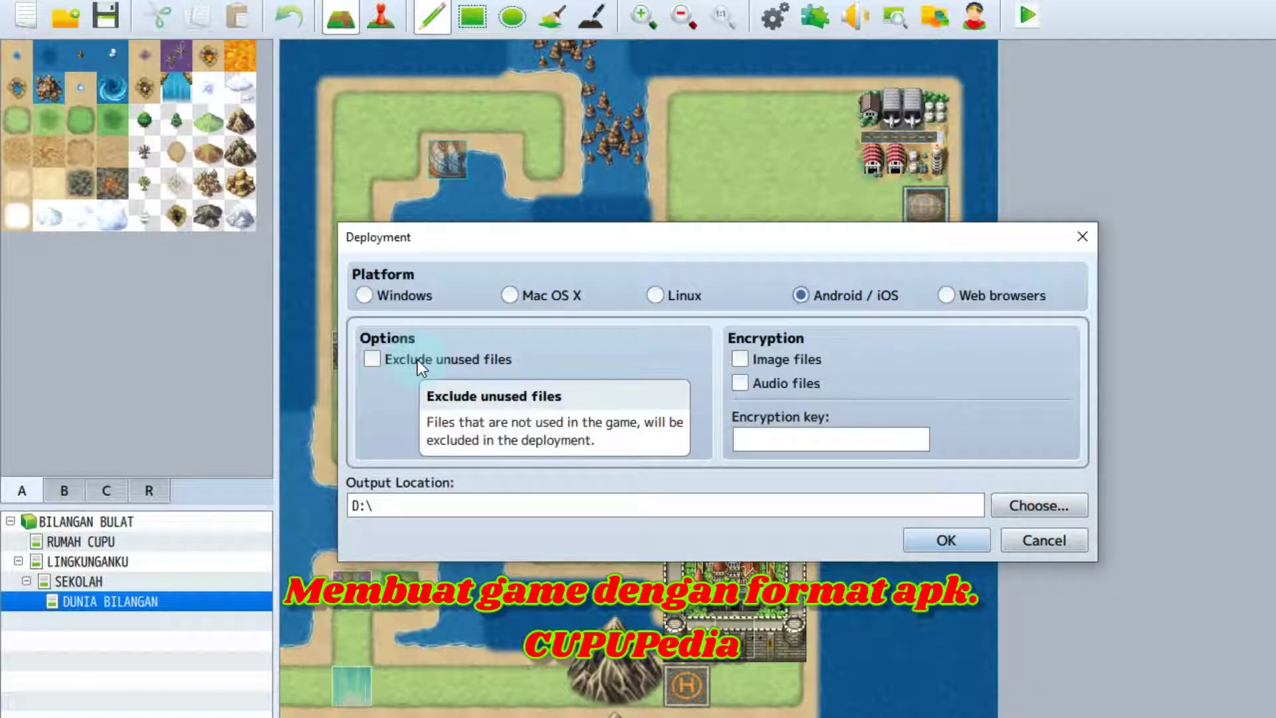
left_click(417, 360)
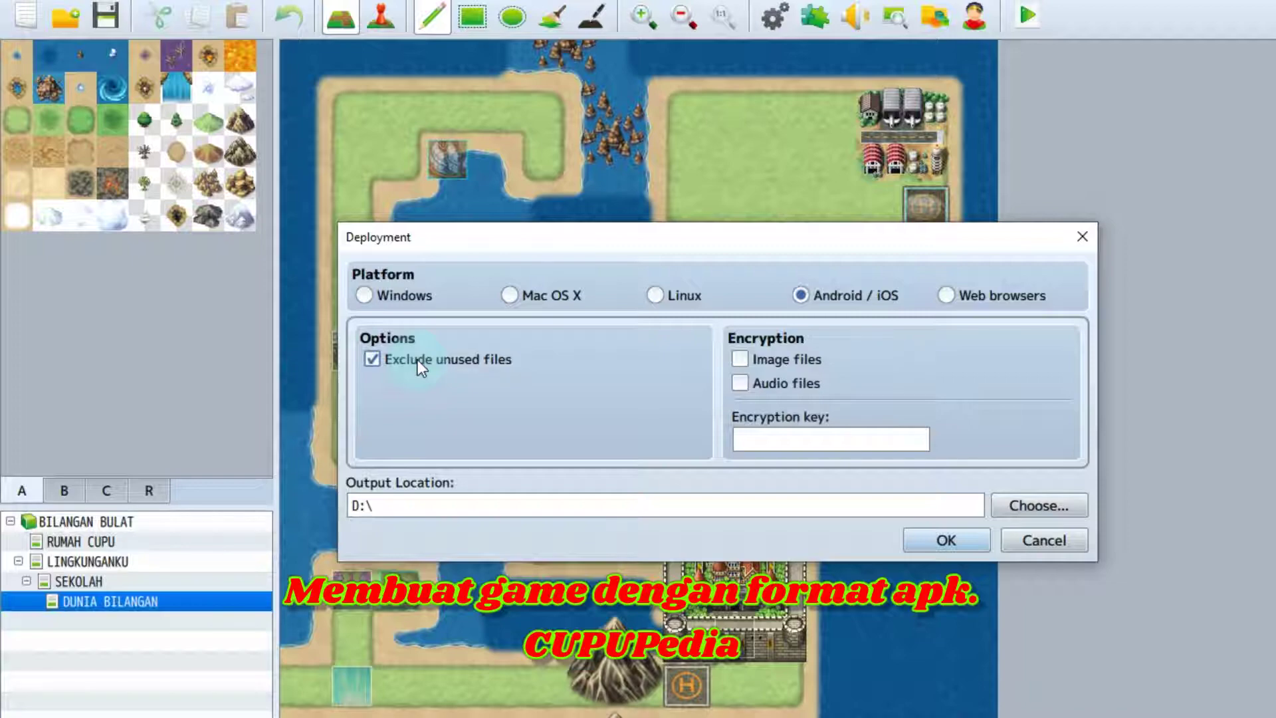
- Try to choose the APK GAME BILANGAN BULAT folder as the deployment's output location
left_click(1040, 505)
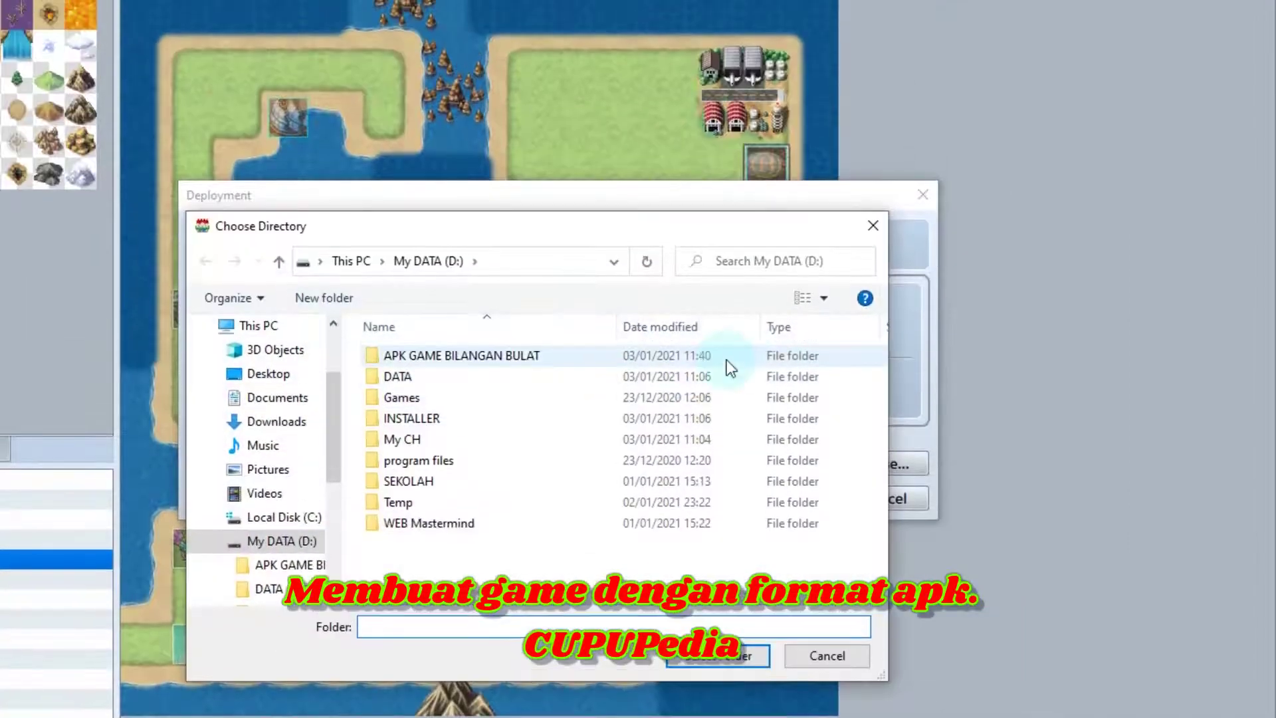
left_click(492, 293)
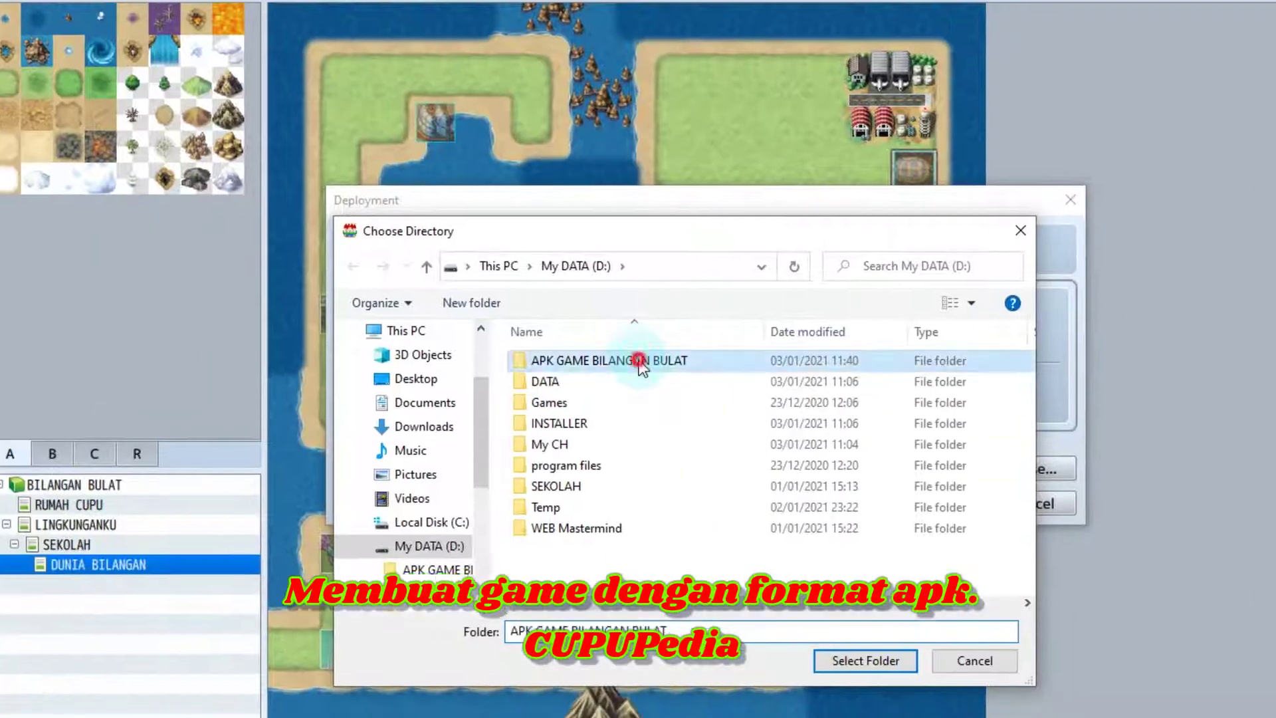
double_click(640, 361)
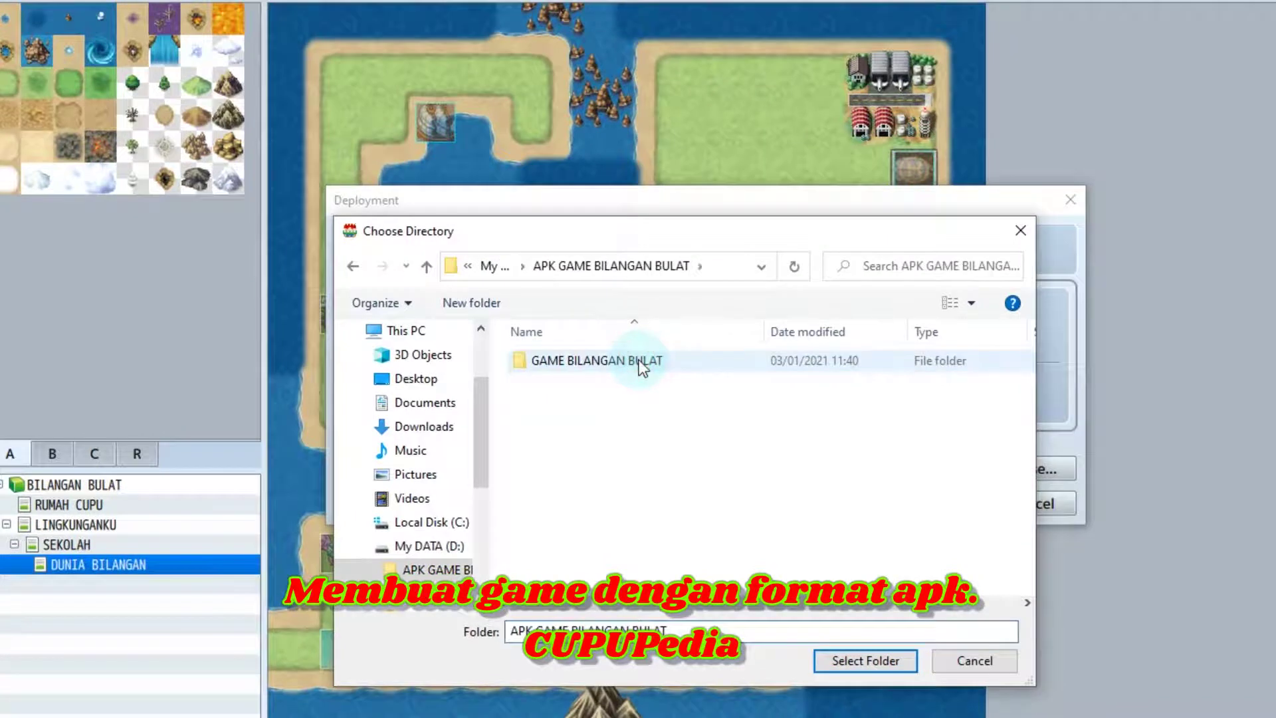
double_click(640, 360)
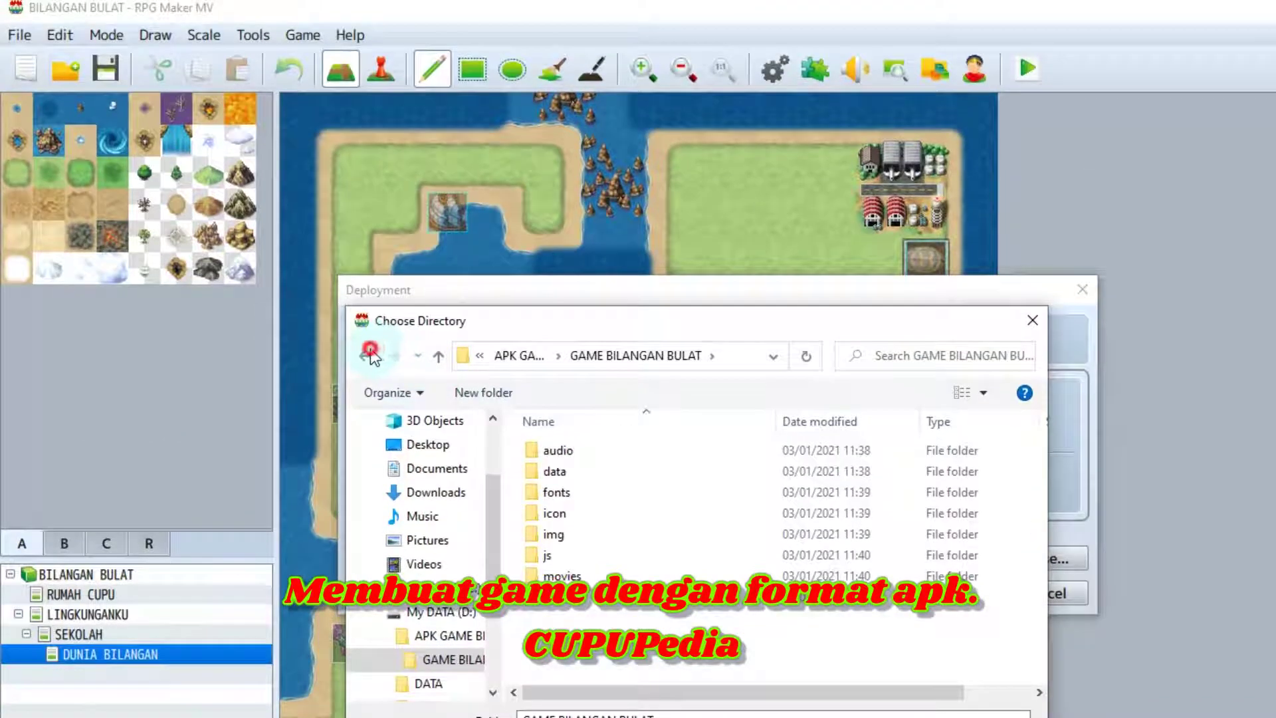
left_click(370, 356)
left_click(370, 355)
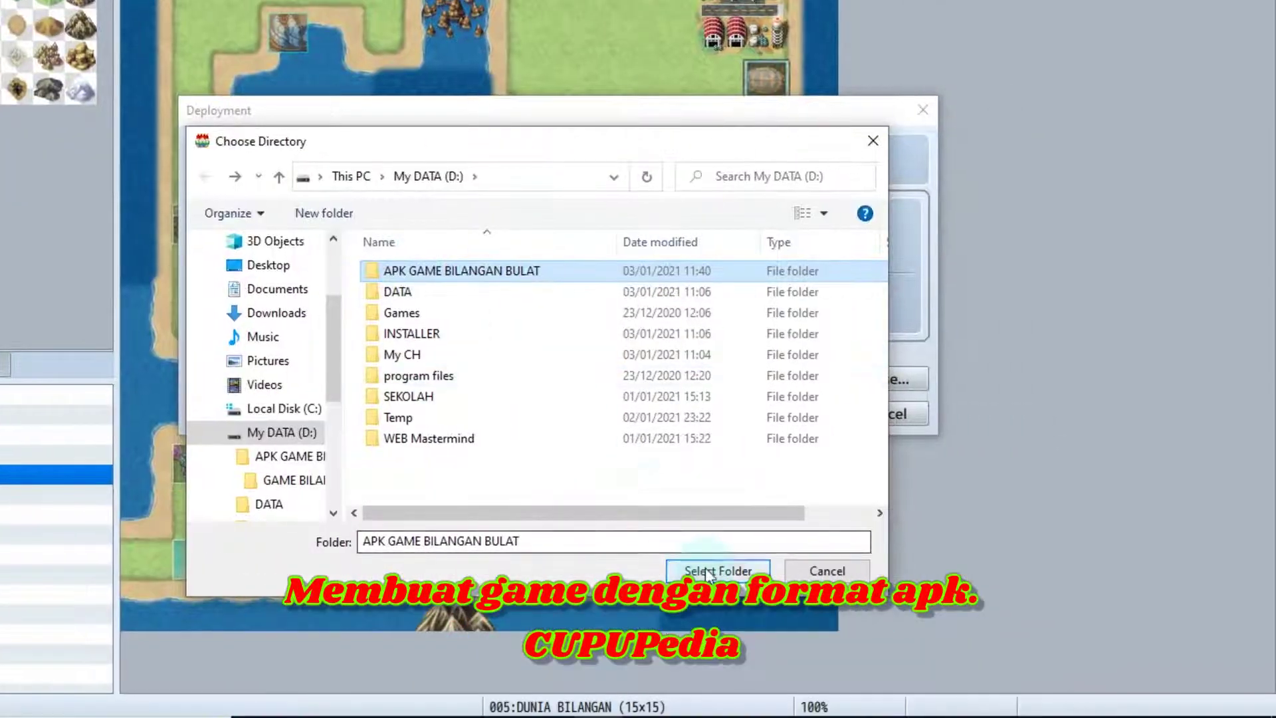
left_click(868, 651)
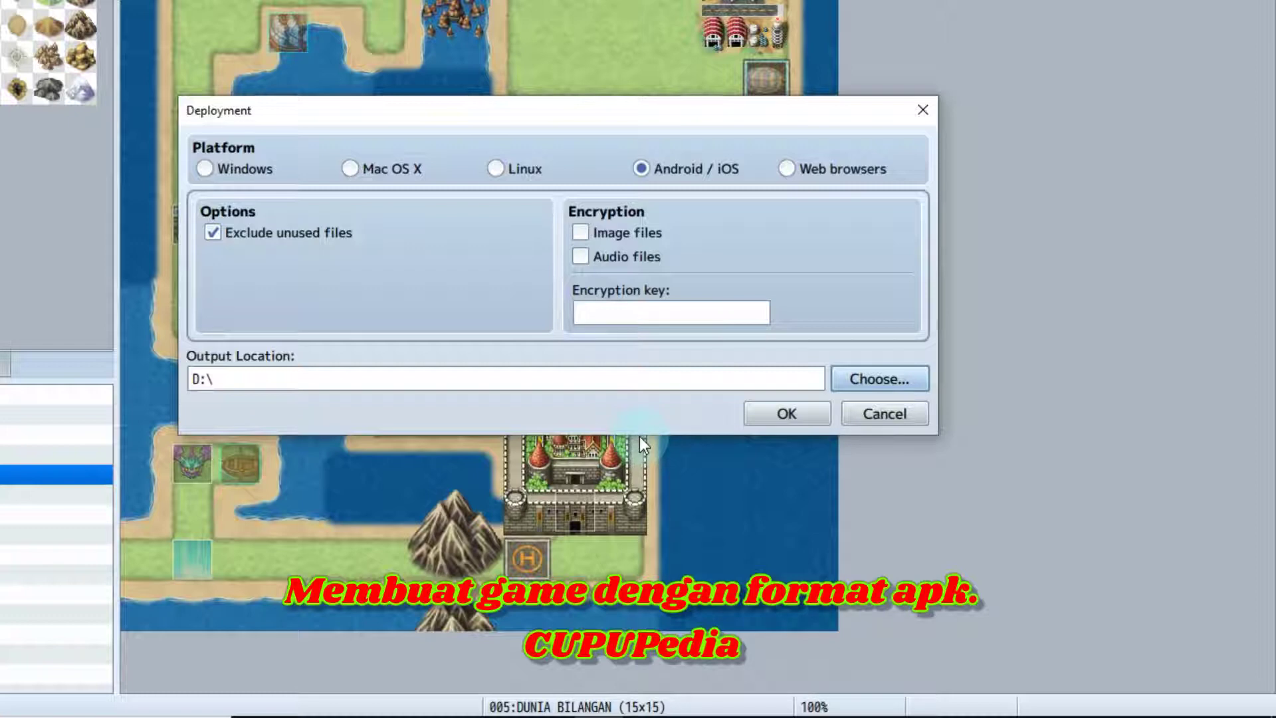
- Create the distribution package in D:\ and dismiss the completion message
left_click(779, 421)
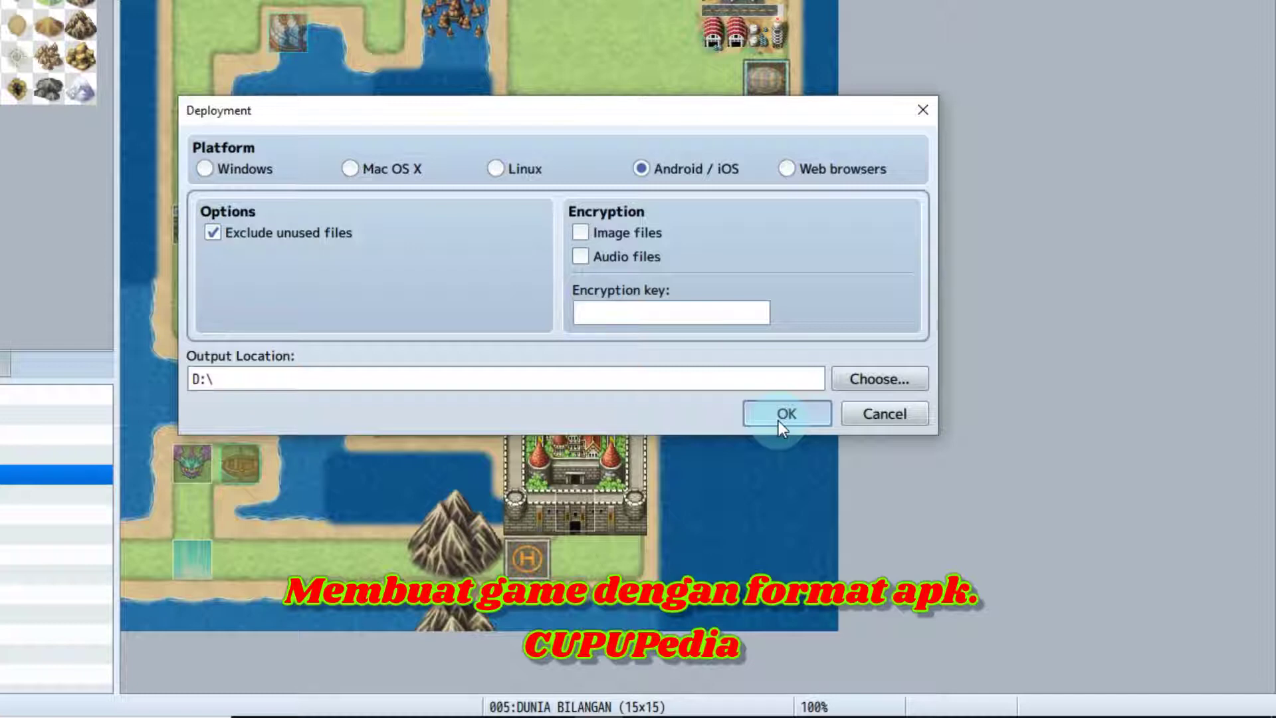
left_click(779, 421)
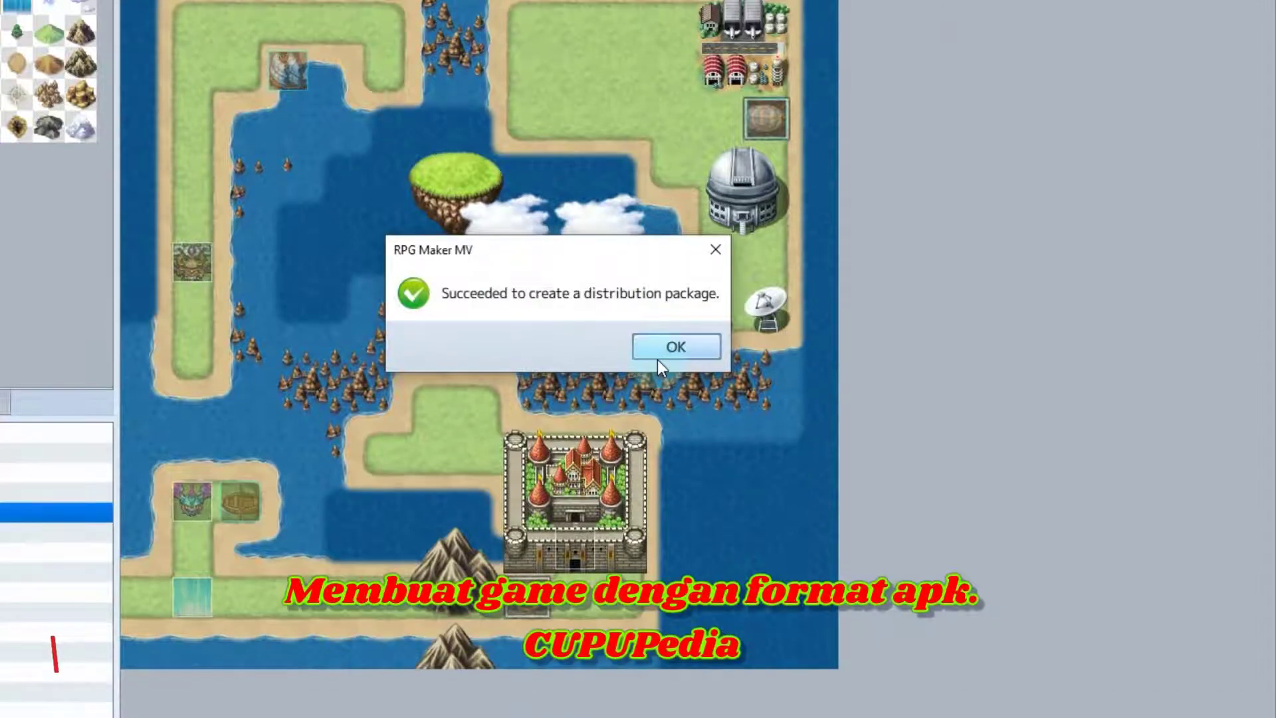
left_click(675, 309)
- Switch to File Explorer and open the deployed GAME BILANGAN BULAT folder in the root of My DATA (D:)
key("alt+Tab")
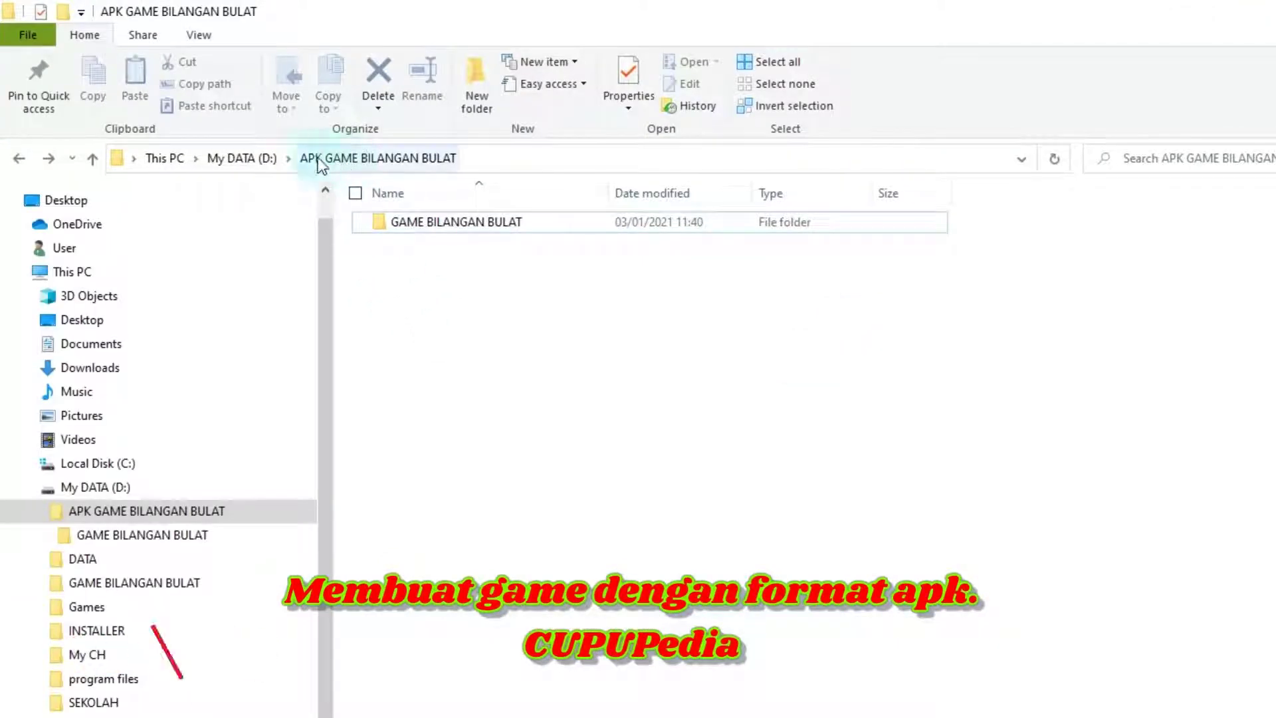
left_click(256, 159)
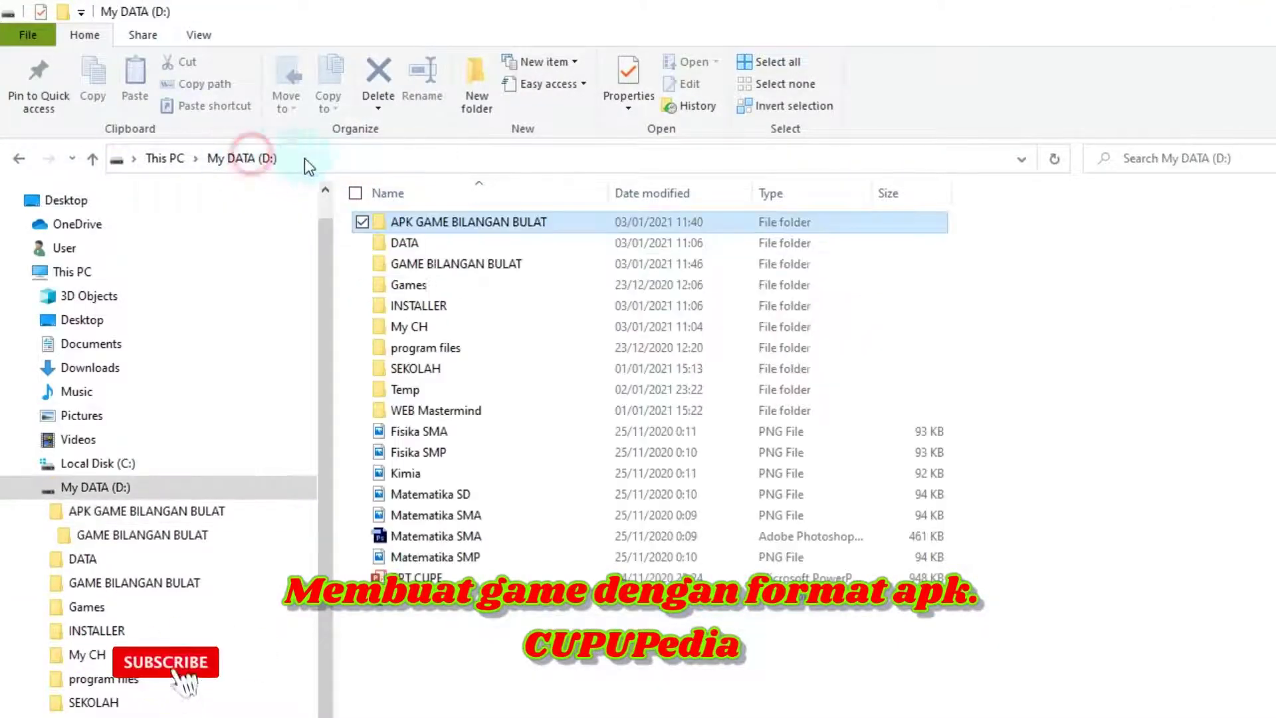
double_click(420, 225)
double_click(420, 225)
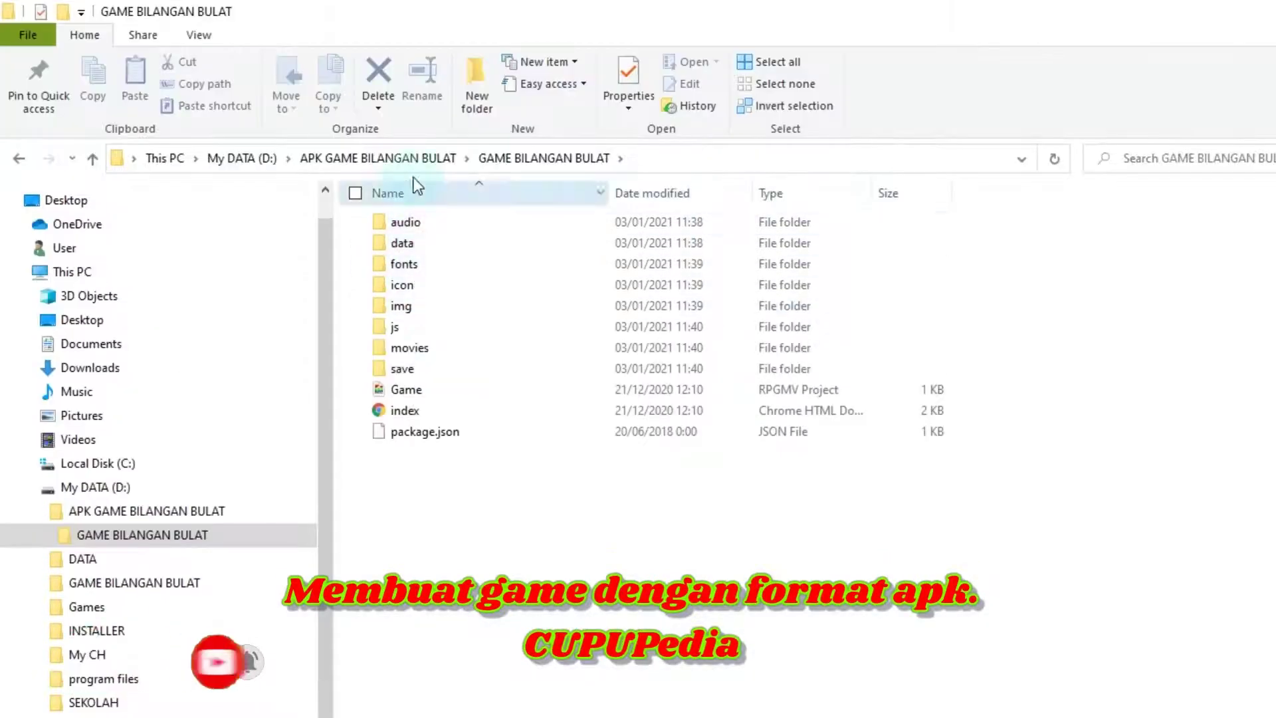
left_click(427, 159)
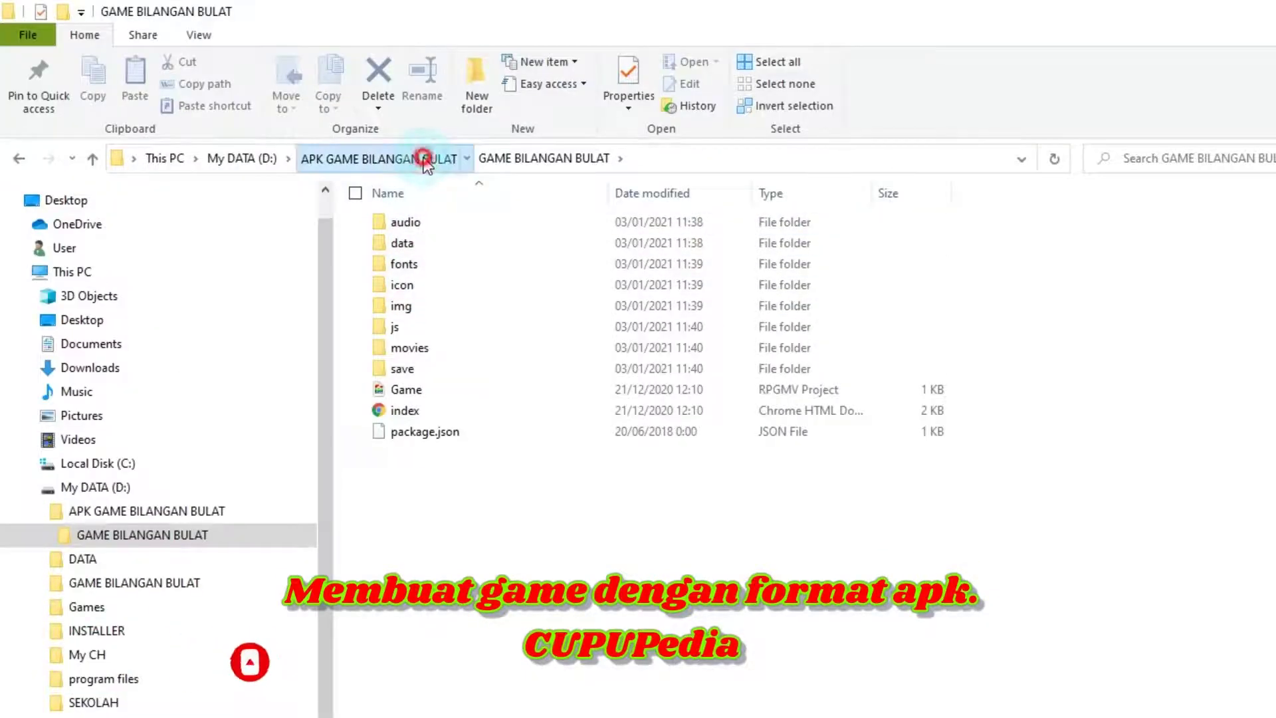
left_click(265, 158)
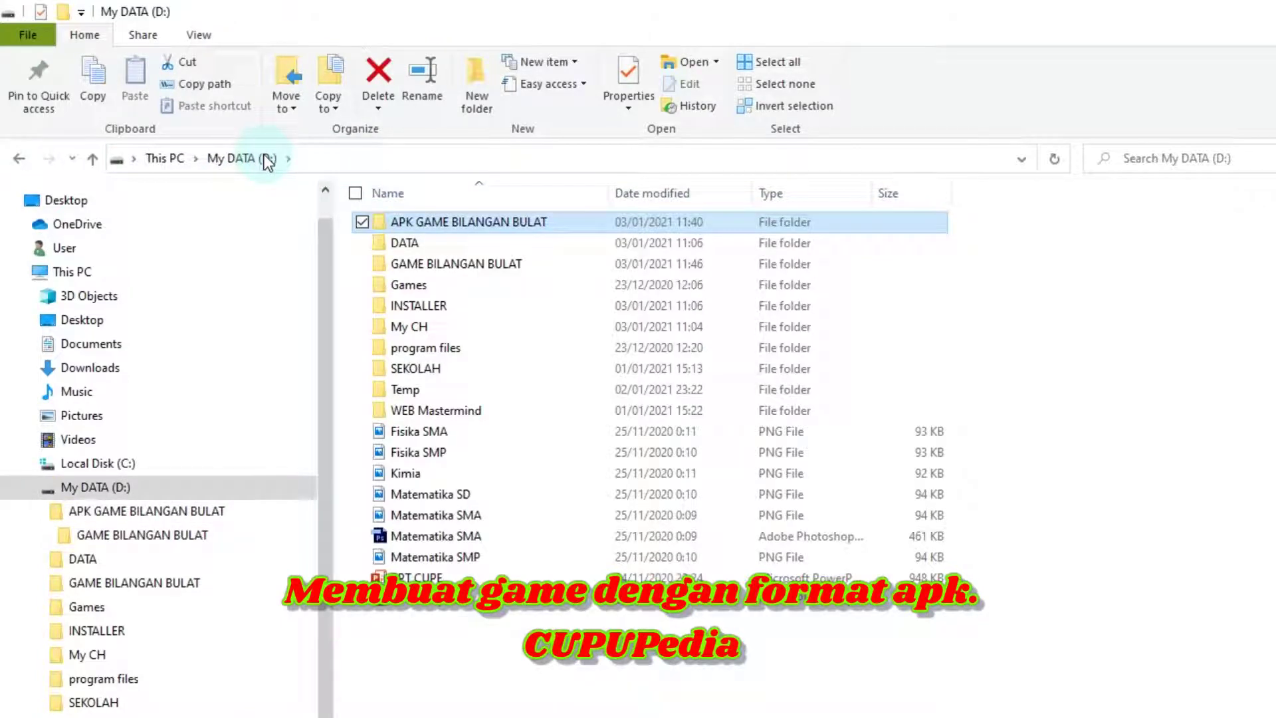
double_click(434, 264)
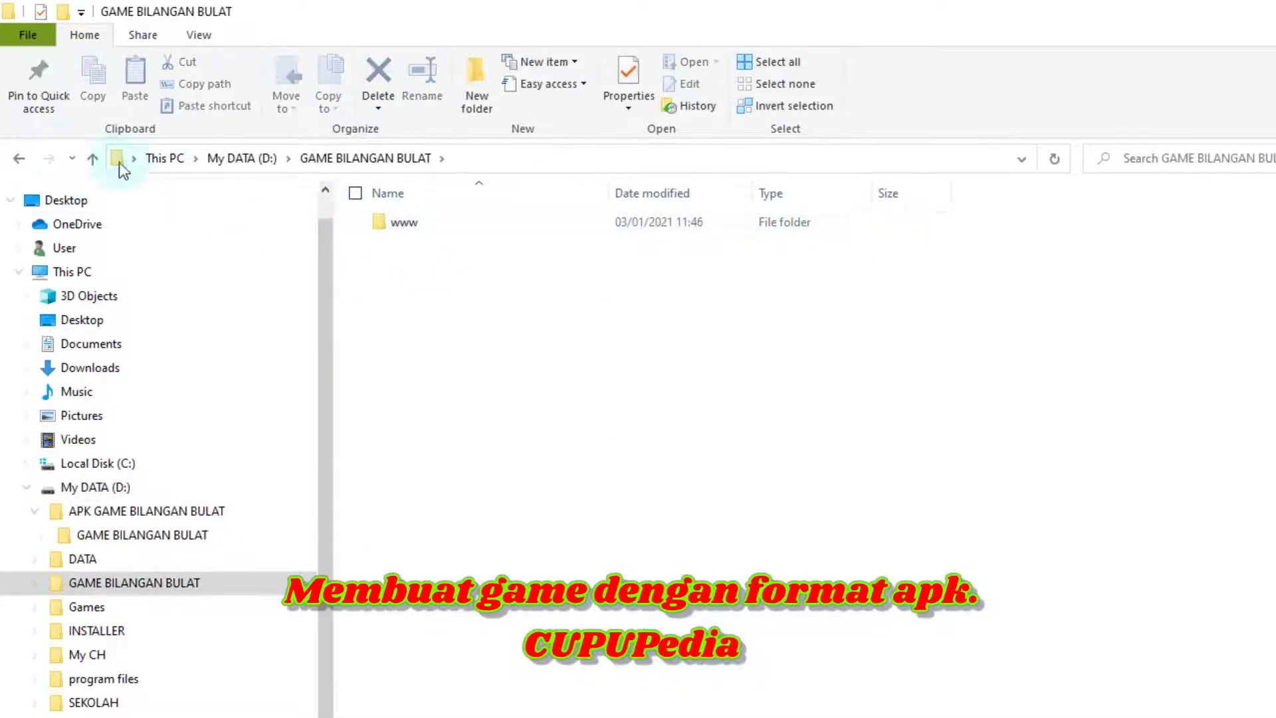
- Return to My DATA (D:) and open the www folder inside GAME BILANGAN BULAT
left_click(26, 159)
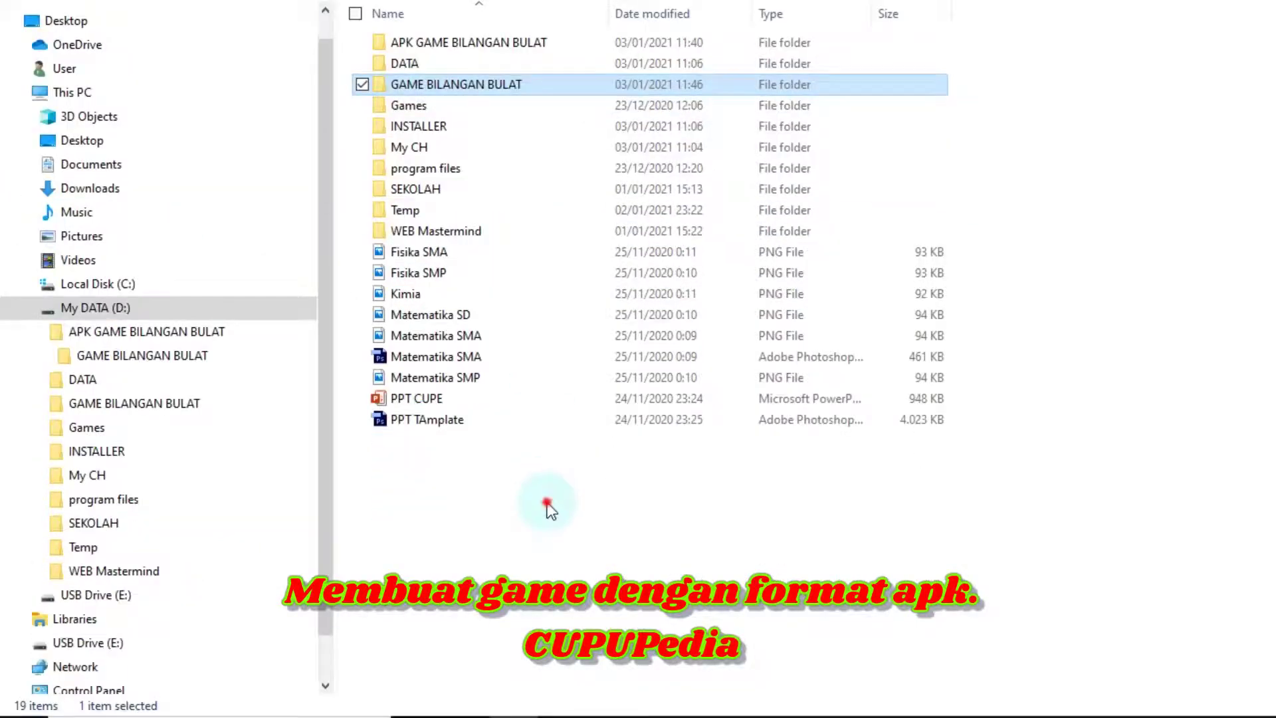
left_click(549, 507)
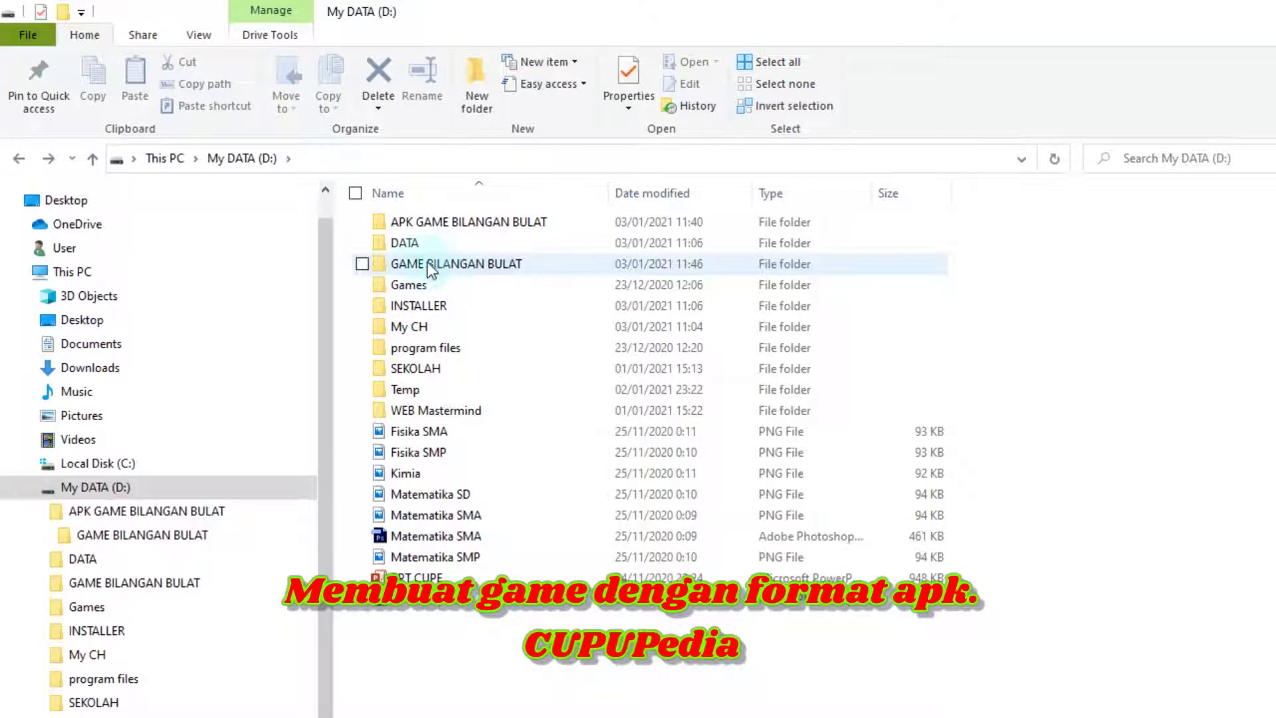
double_click(434, 264)
double_click(404, 230)
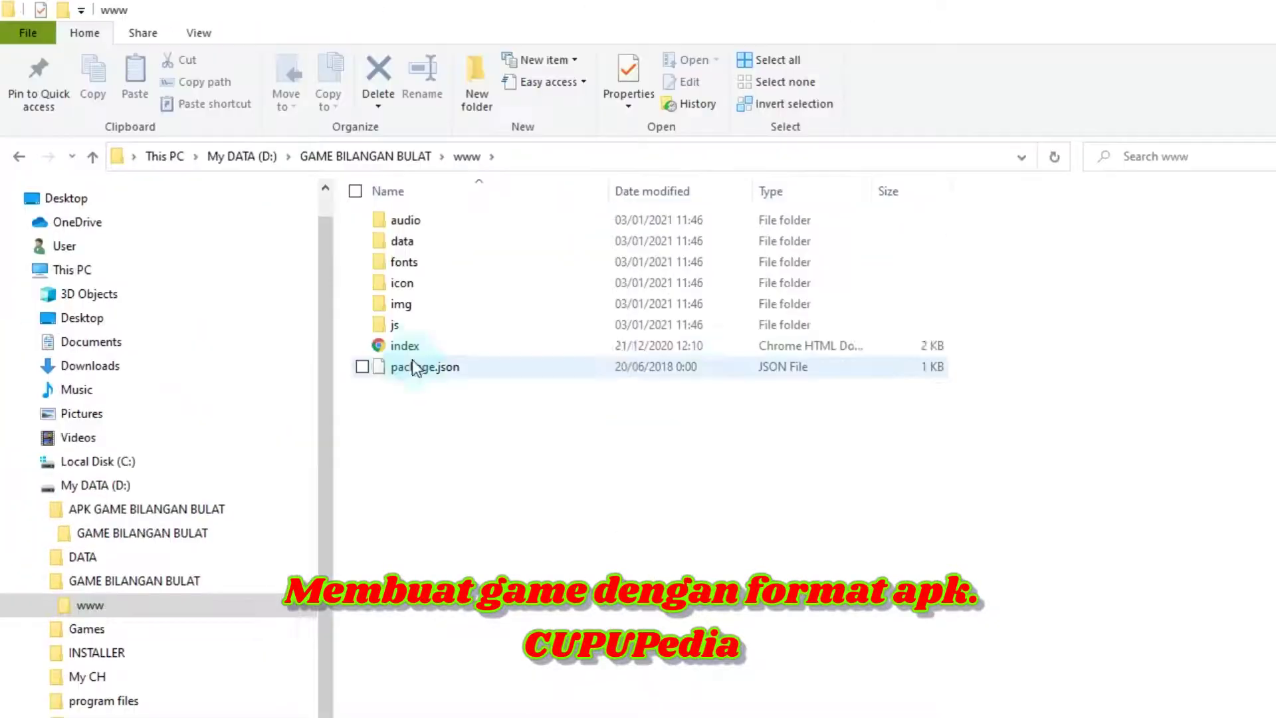
- Test the deployed game by opening the index file from the www folder in the browser, and close the browser
left_click(410, 354)
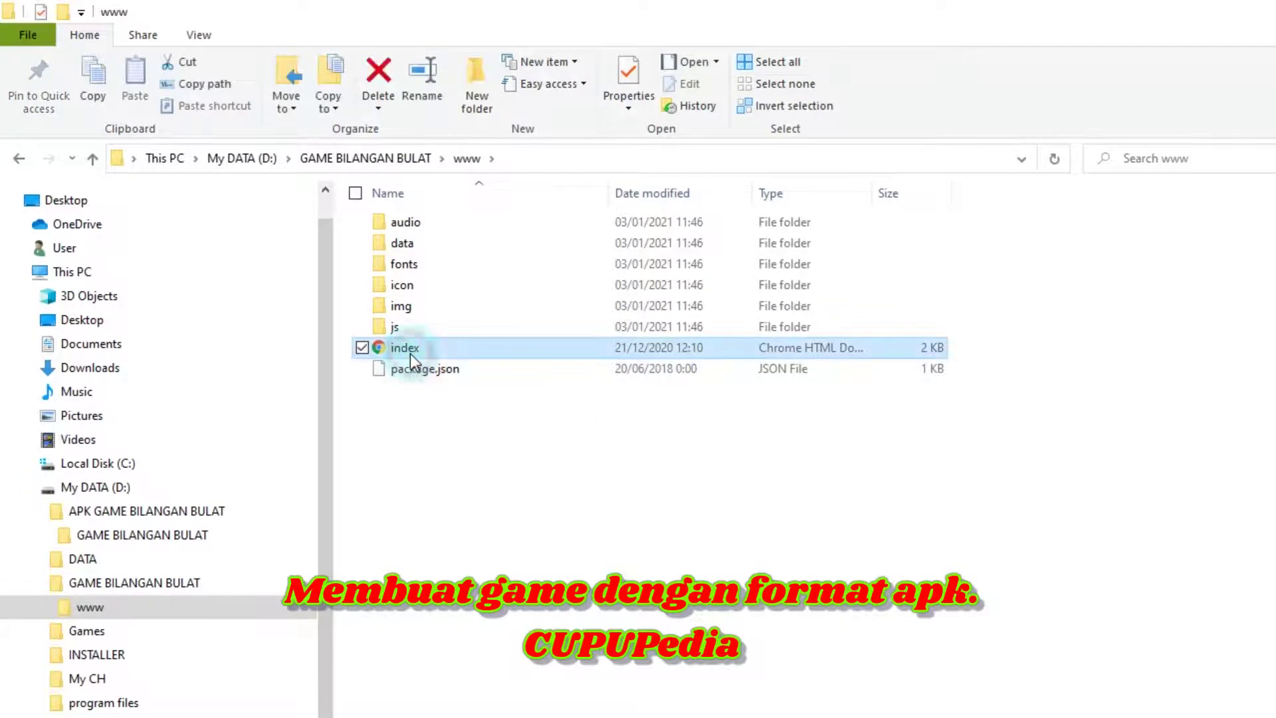
double_click(410, 354)
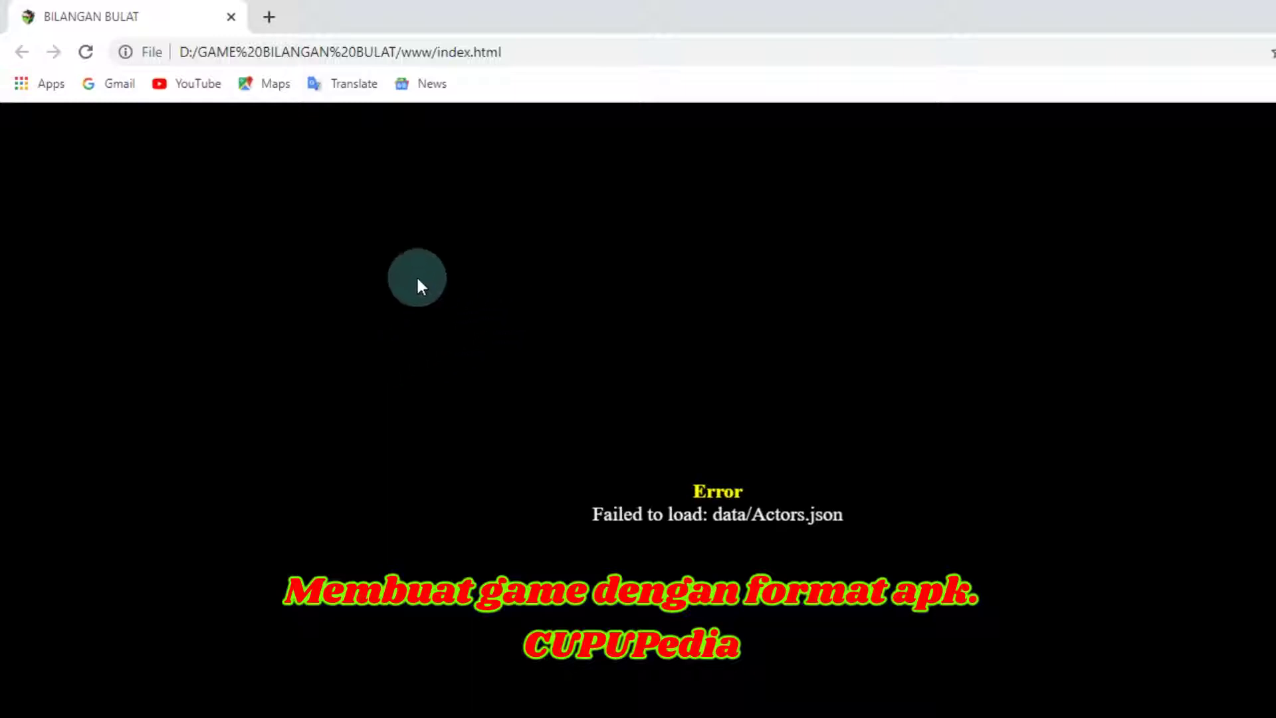
left_click(1258, 14)
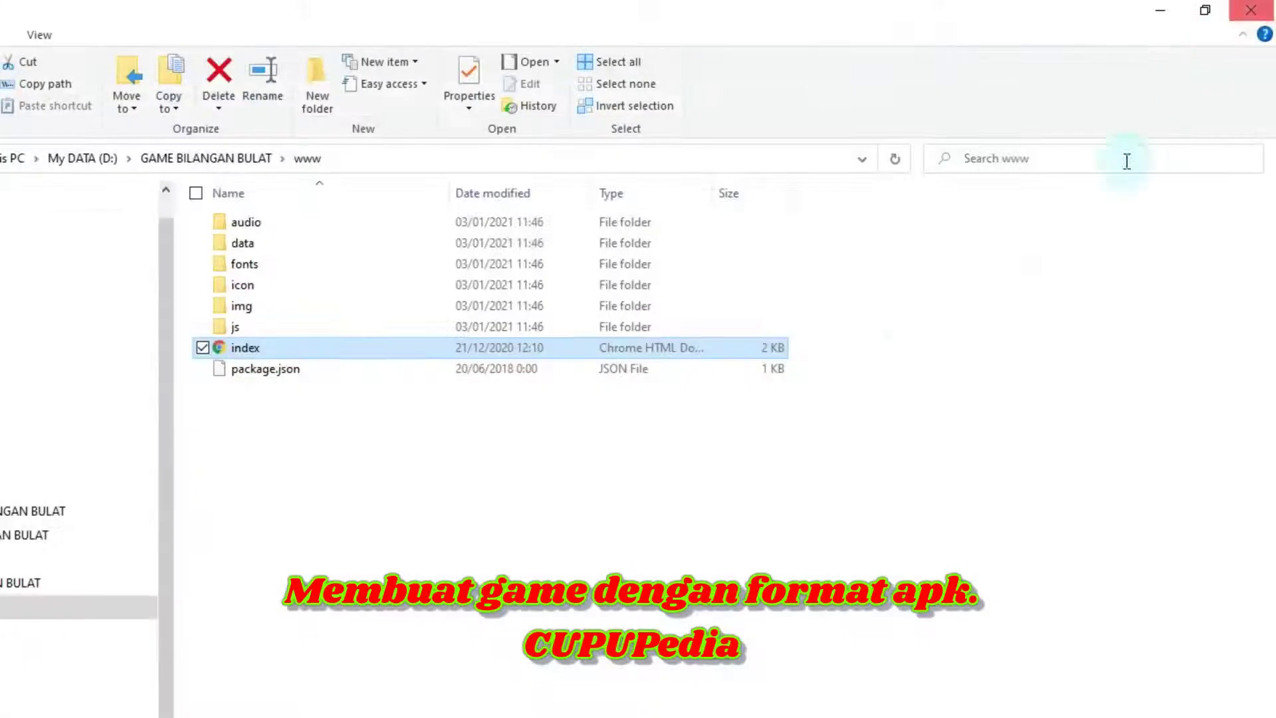
left_click(831, 368)
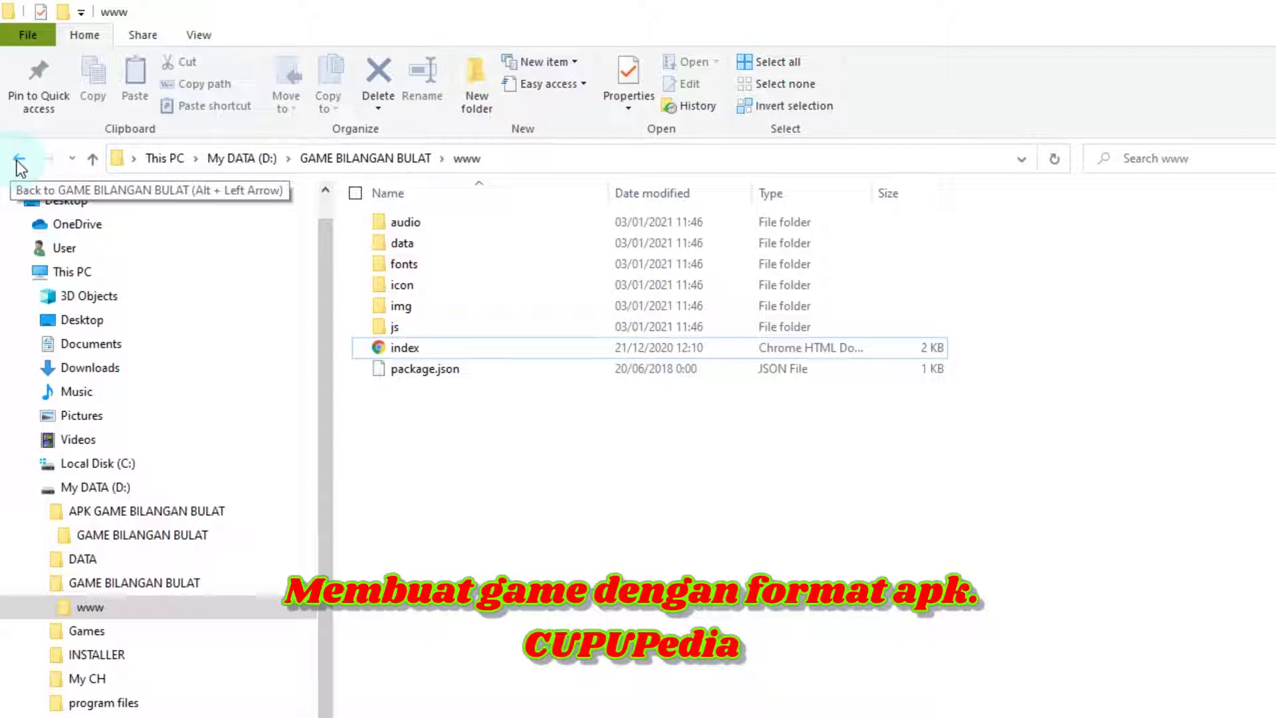
- Go back to the root of My DATA (D:) and open the APK GAME BILANGAN BULAT folder
left_click(20, 160)
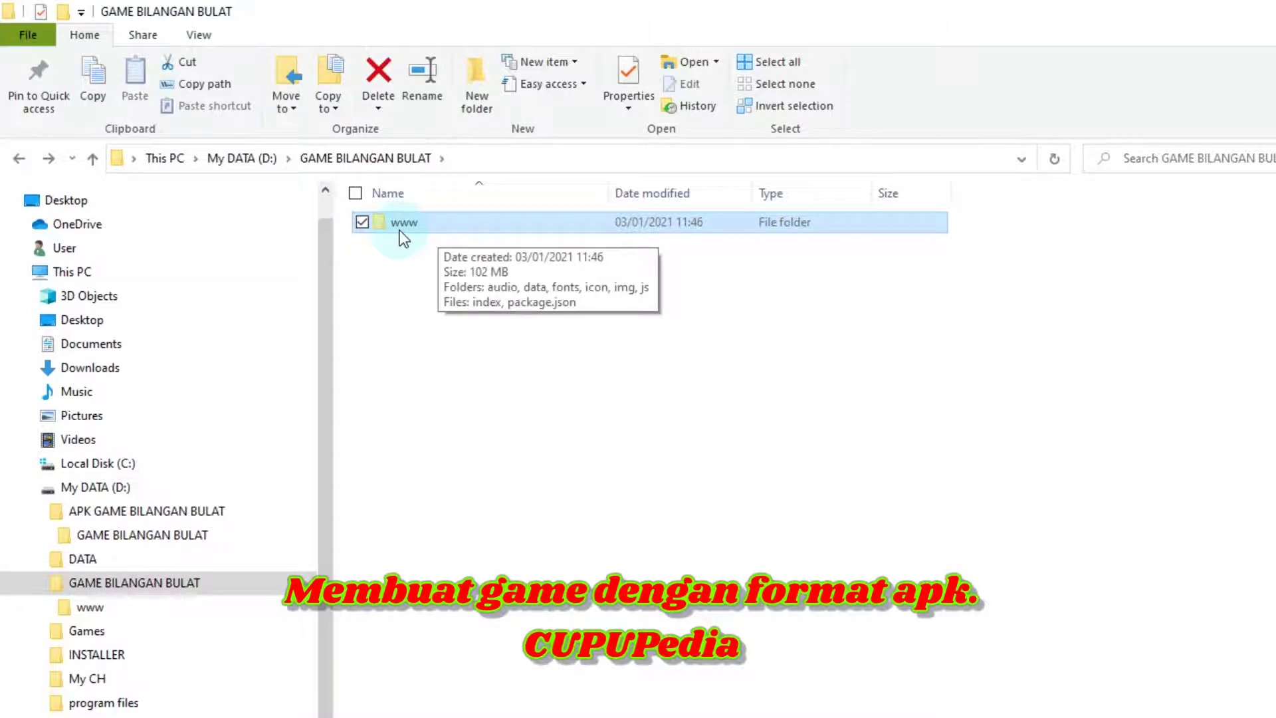
left_click(23, 160)
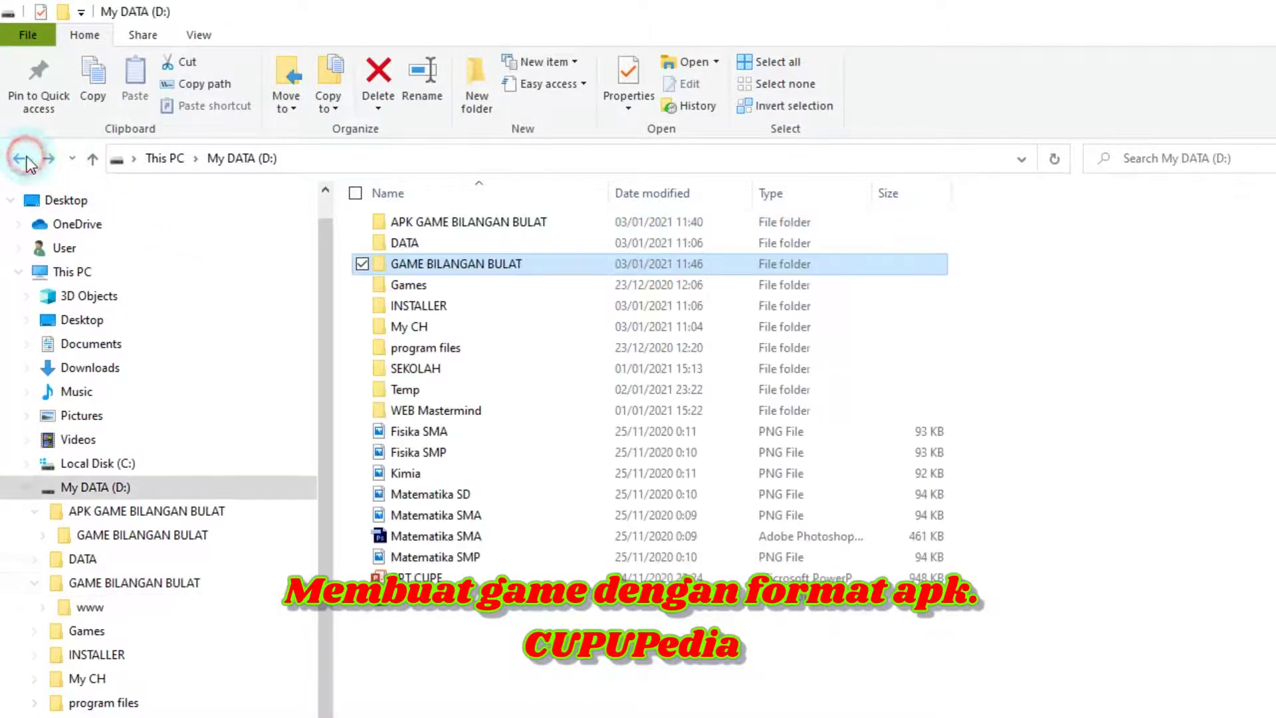
double_click(452, 224)
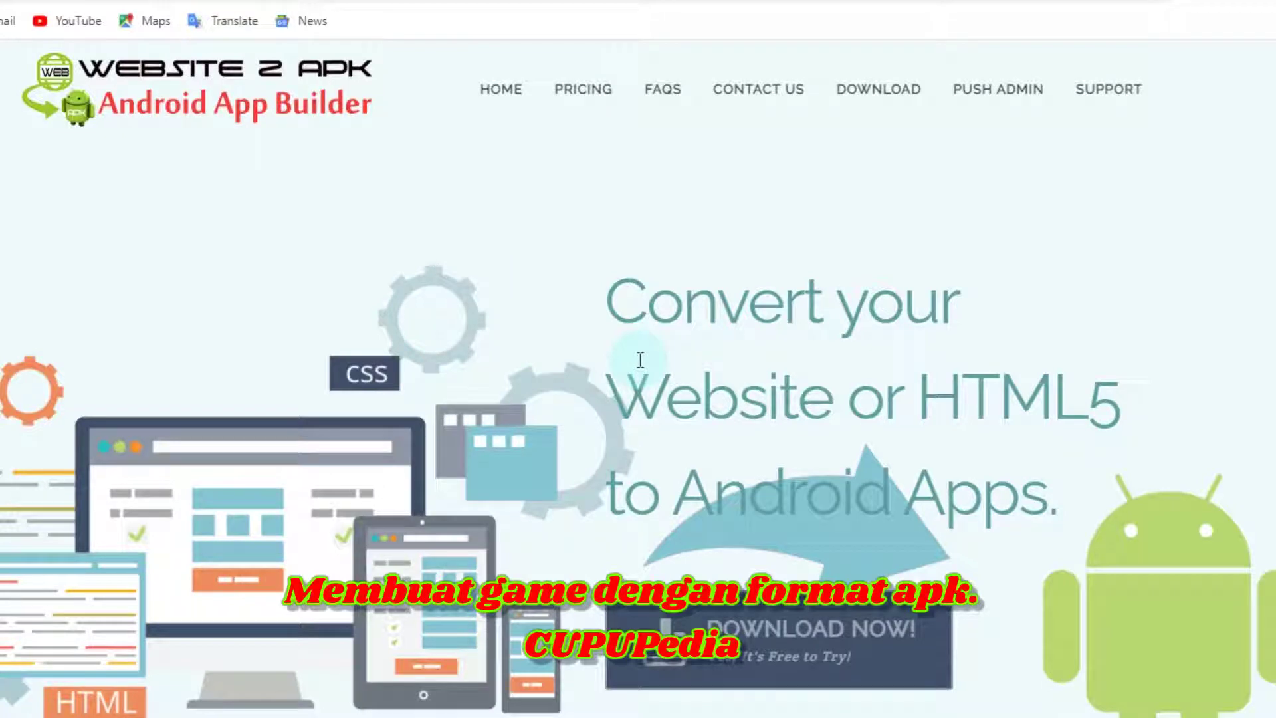
- Examine the features, screenshots and free edition offer on the websitetoapk.com home page, and close the browser
scroll(966, 370, "down", 3)
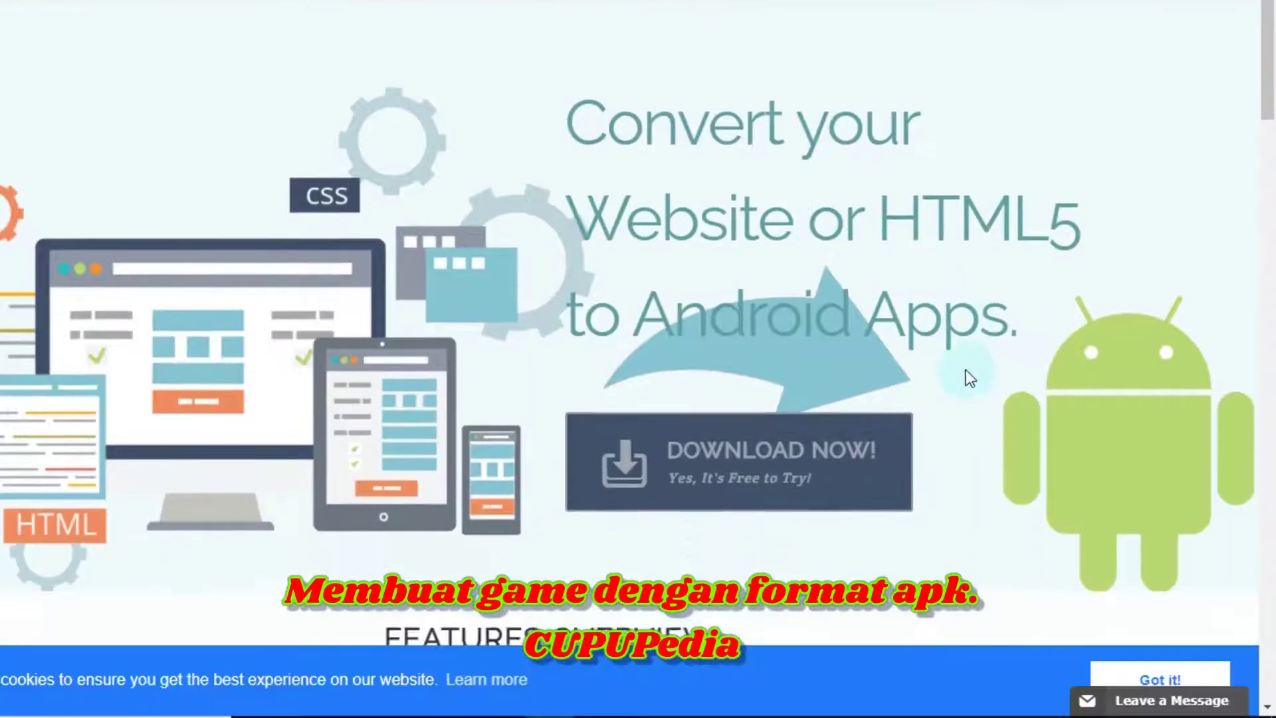
scroll(993, 363, "down", 1)
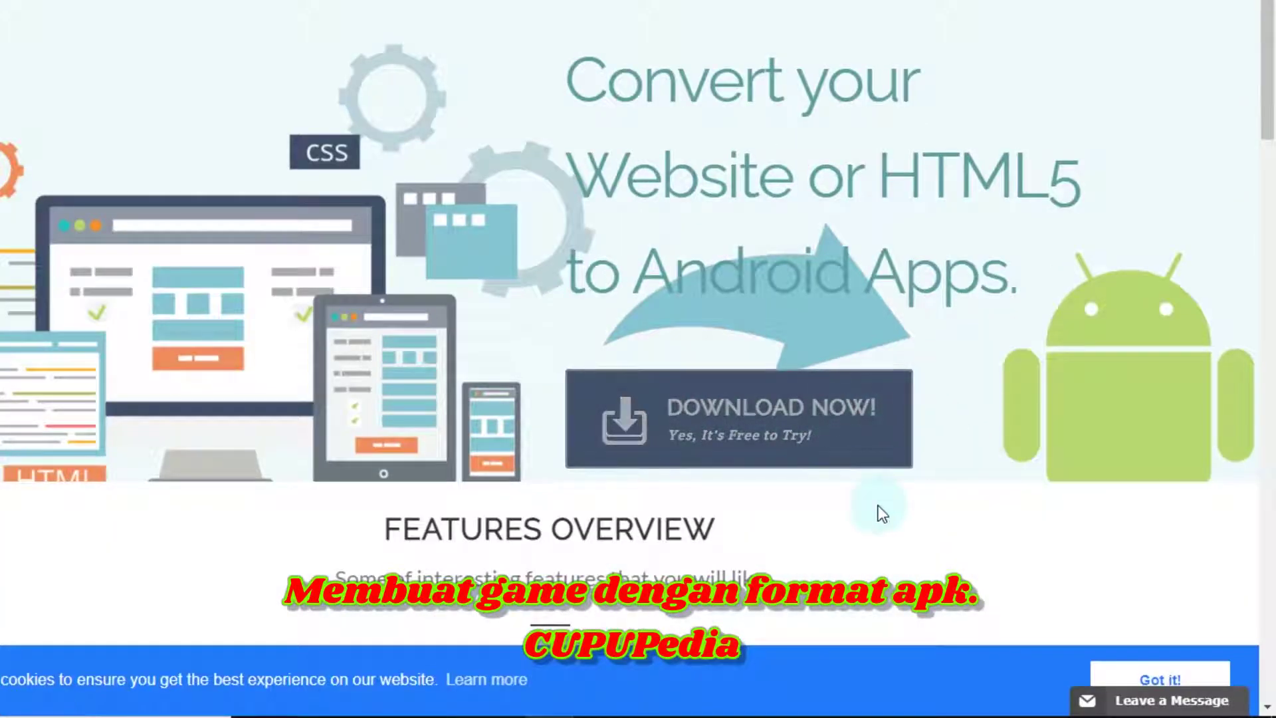
scroll(879, 506, "down", 3)
scroll(879, 498, "up", 3)
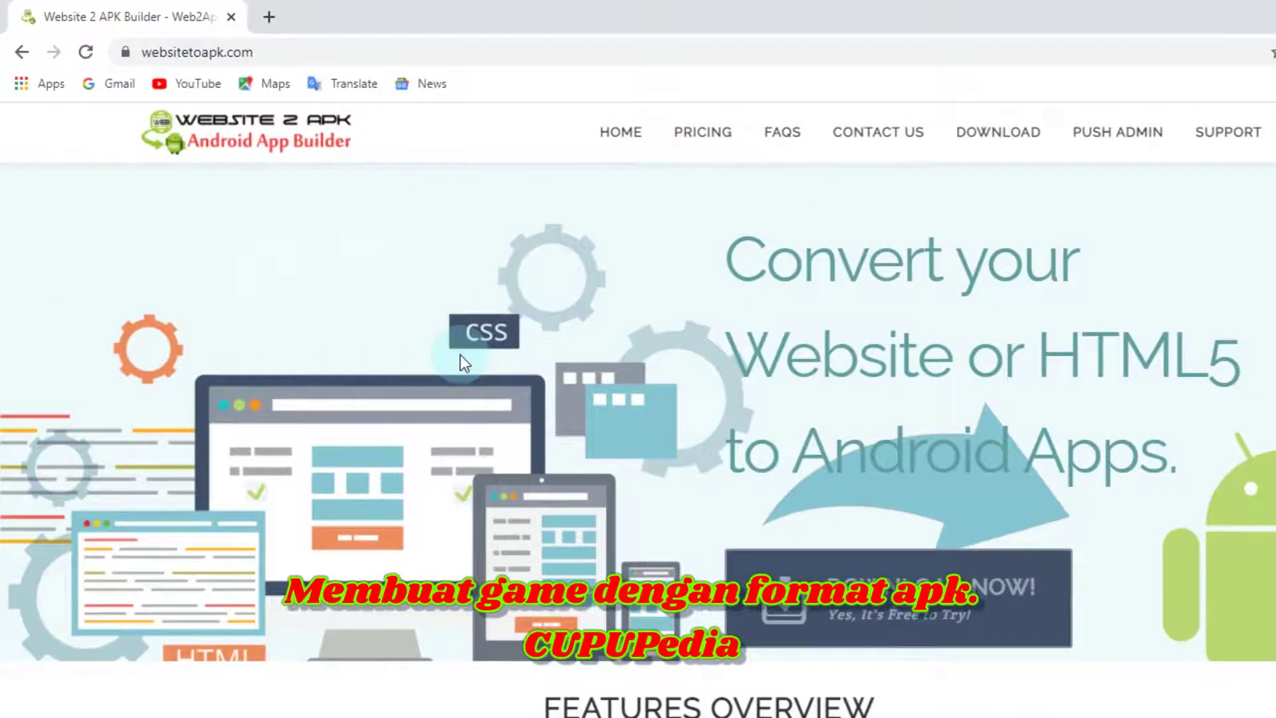
scroll(507, 460, "down", 20)
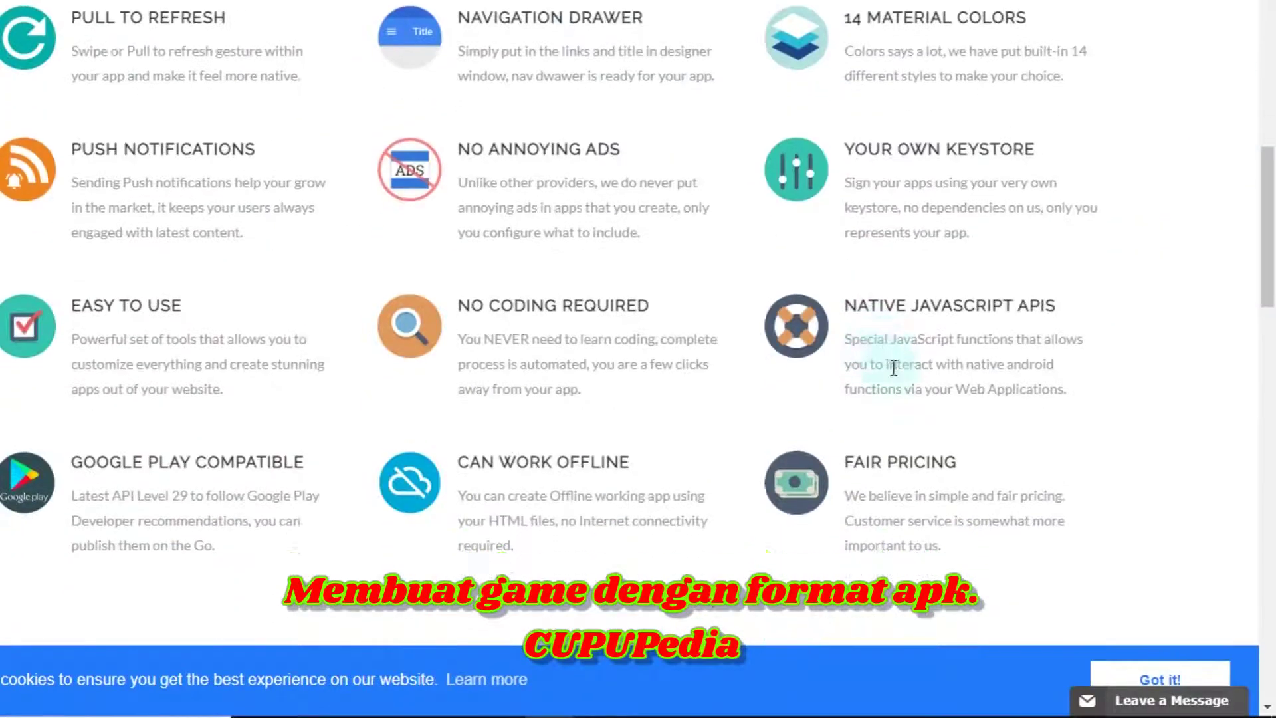
scroll(930, 363, "down", 3)
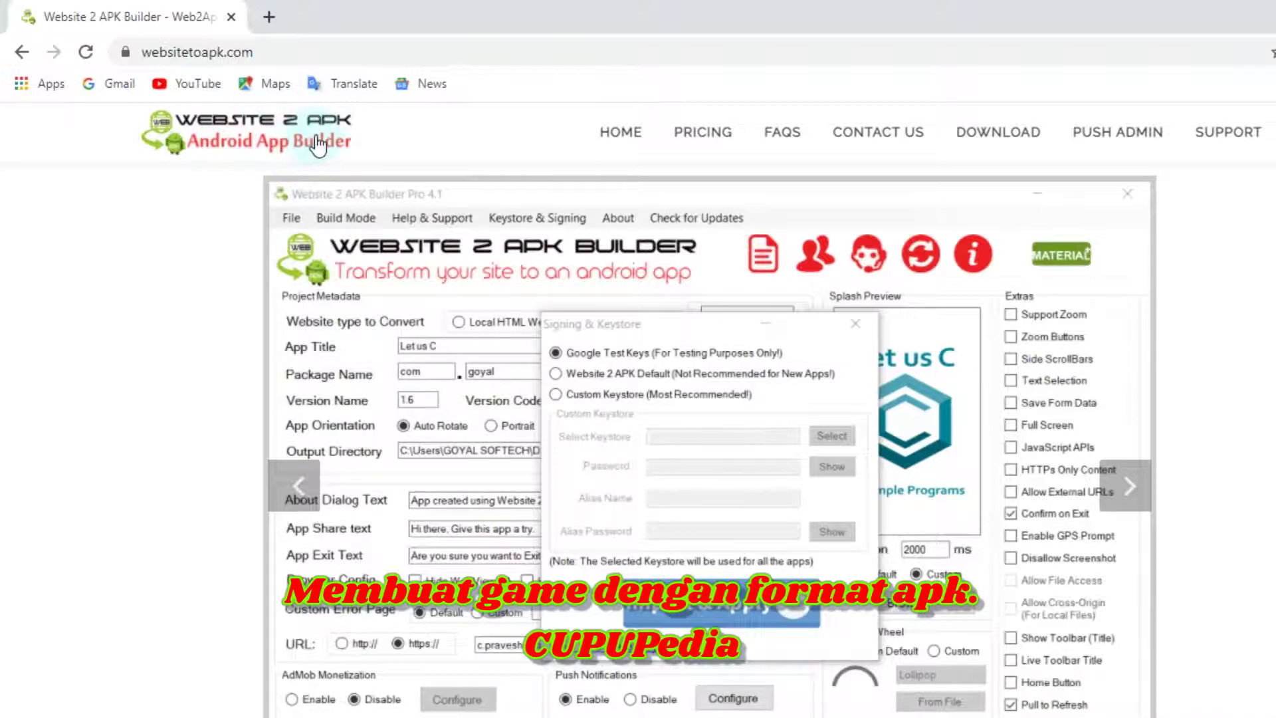
scroll(551, 357, "down", 10)
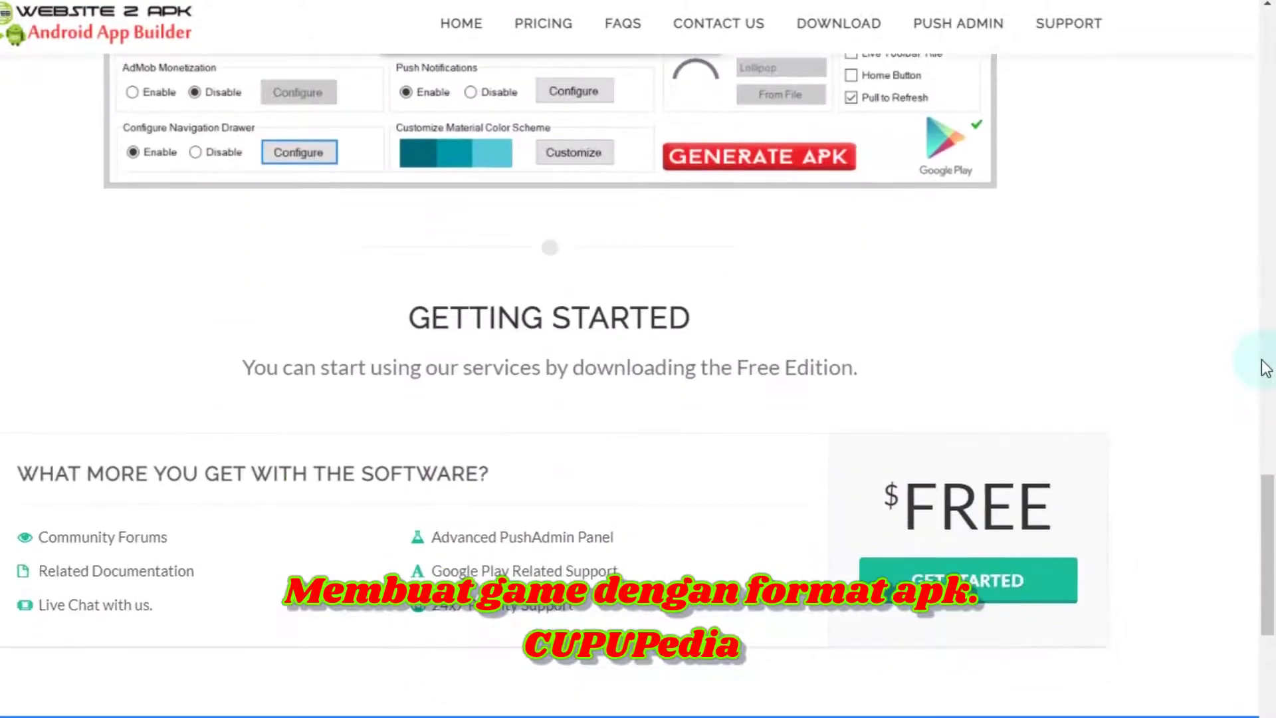
scroll(1265, 368, "up", 3)
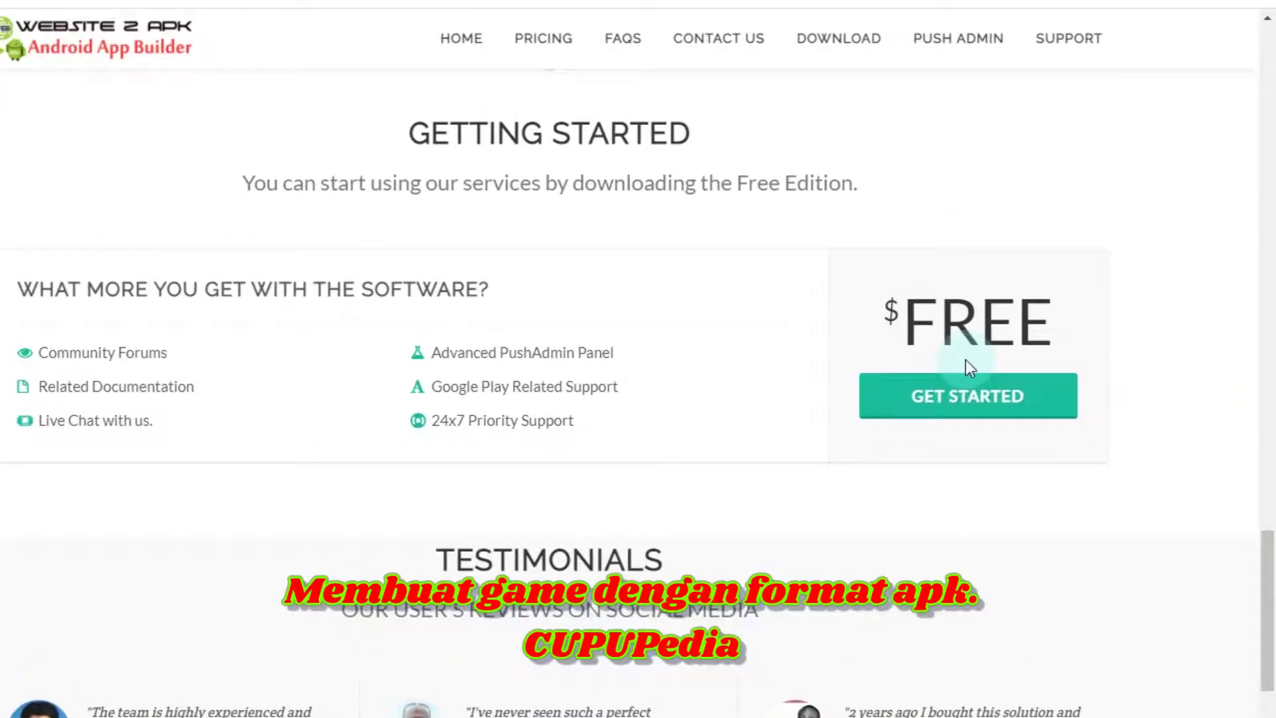
scroll(528, 361, "down", 5)
scroll(639, 360, "up", 15)
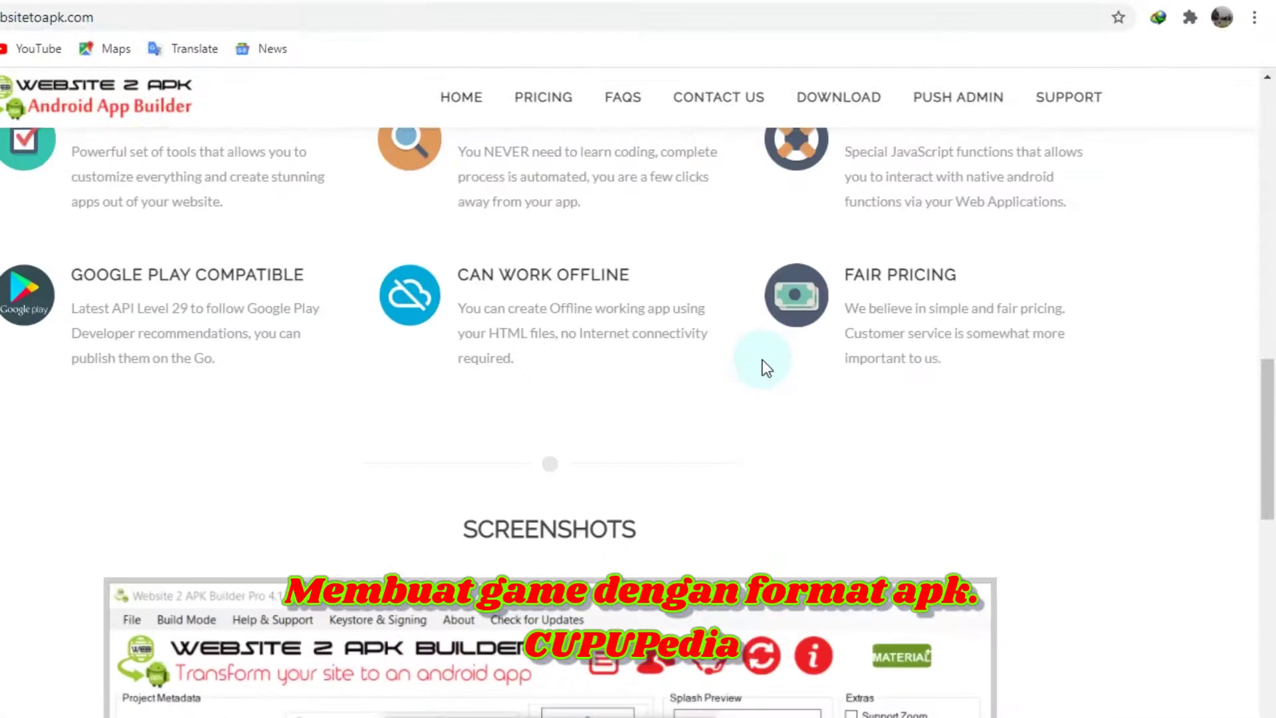
scroll(763, 361, "up", 10)
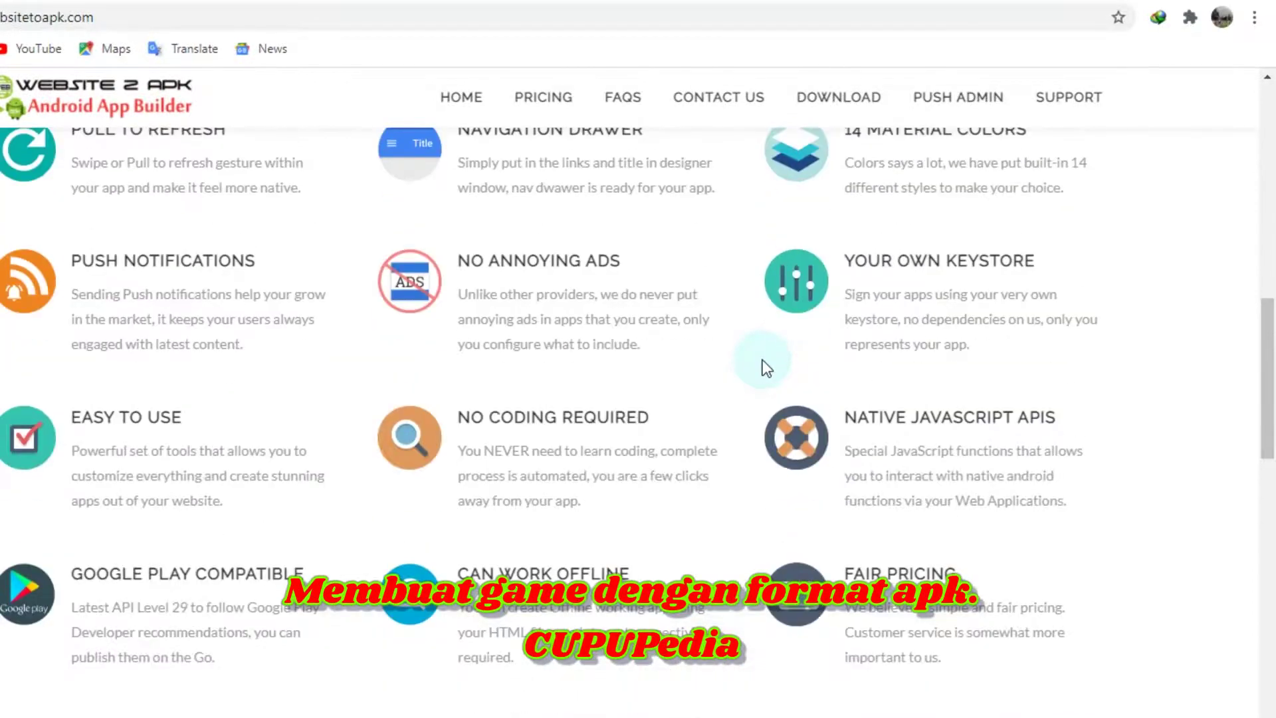
scroll(763, 360, "up", 5)
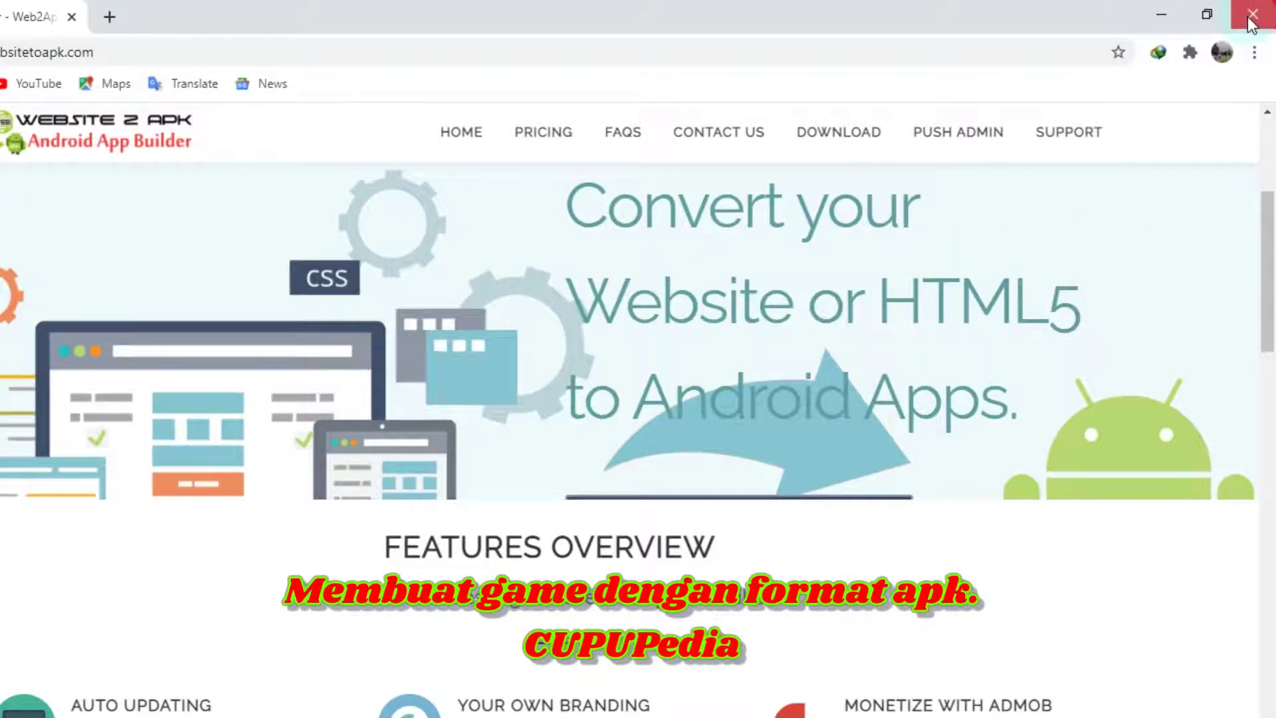
left_click(1247, 17)
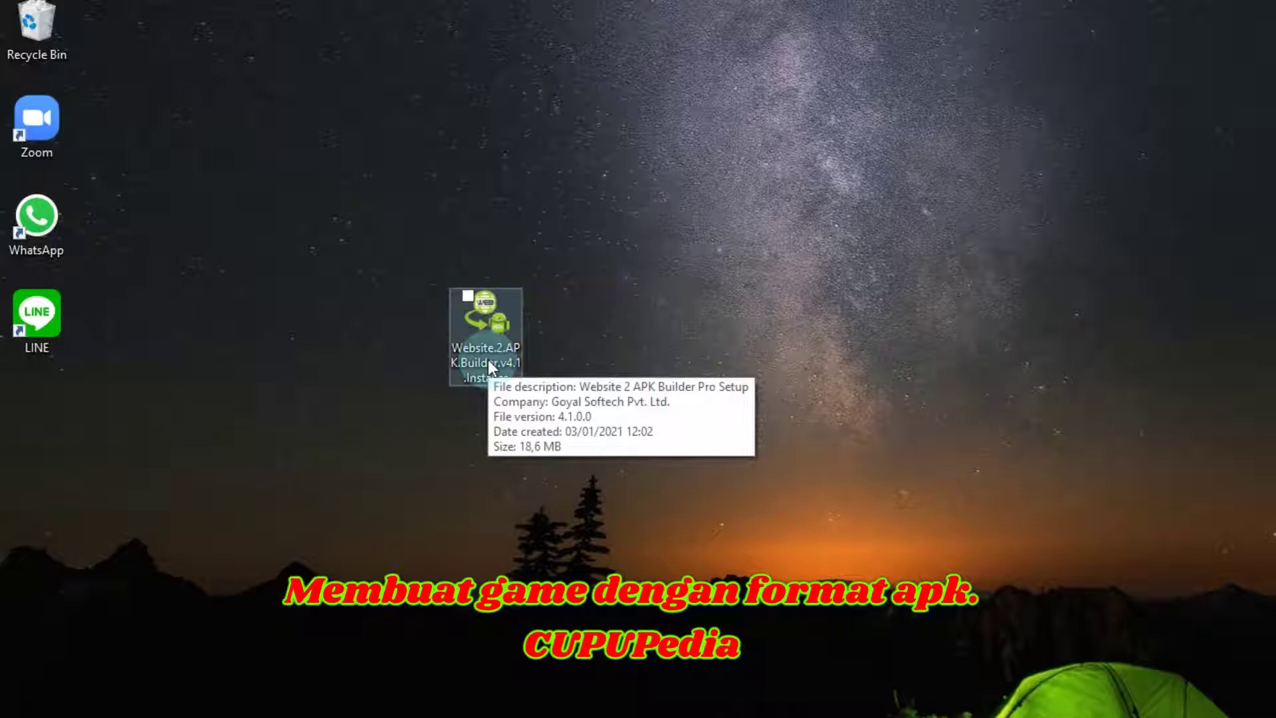
- Run the Website 2 APK Builder v4.1 installer from the desktop, accept the license agreement and include a desktop shortcut
left_click(488, 360)
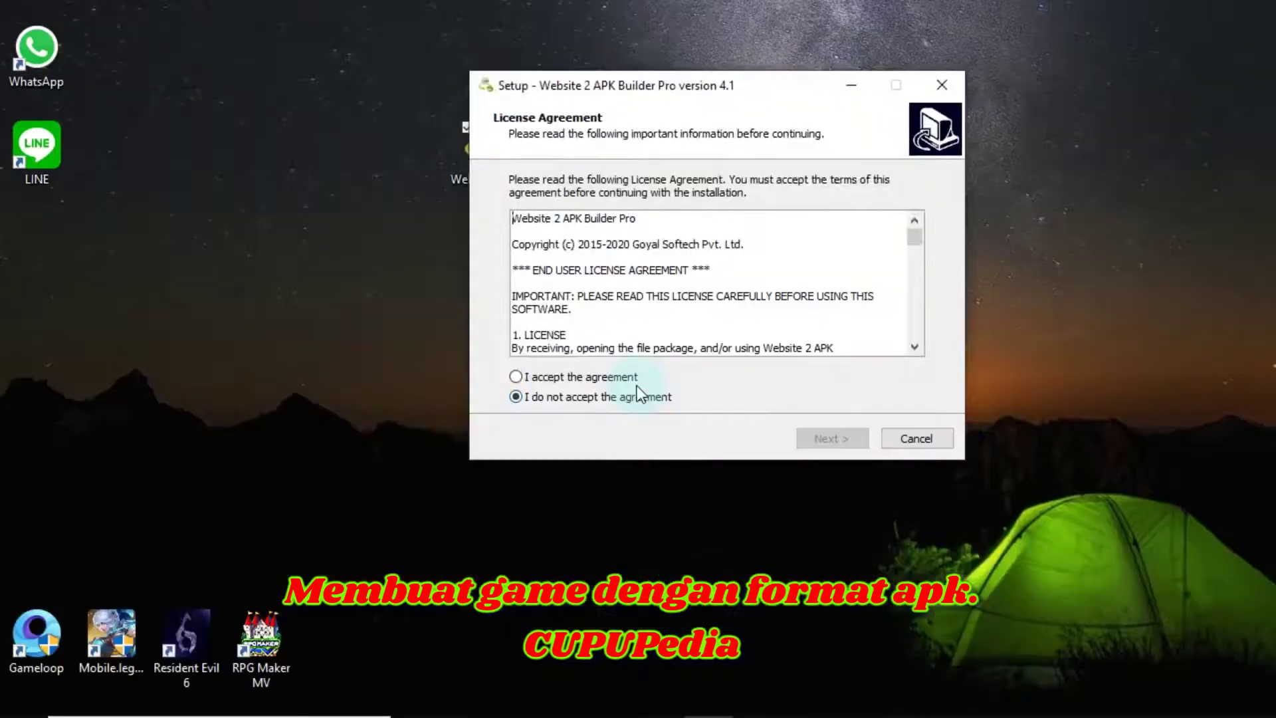
left_click(632, 547)
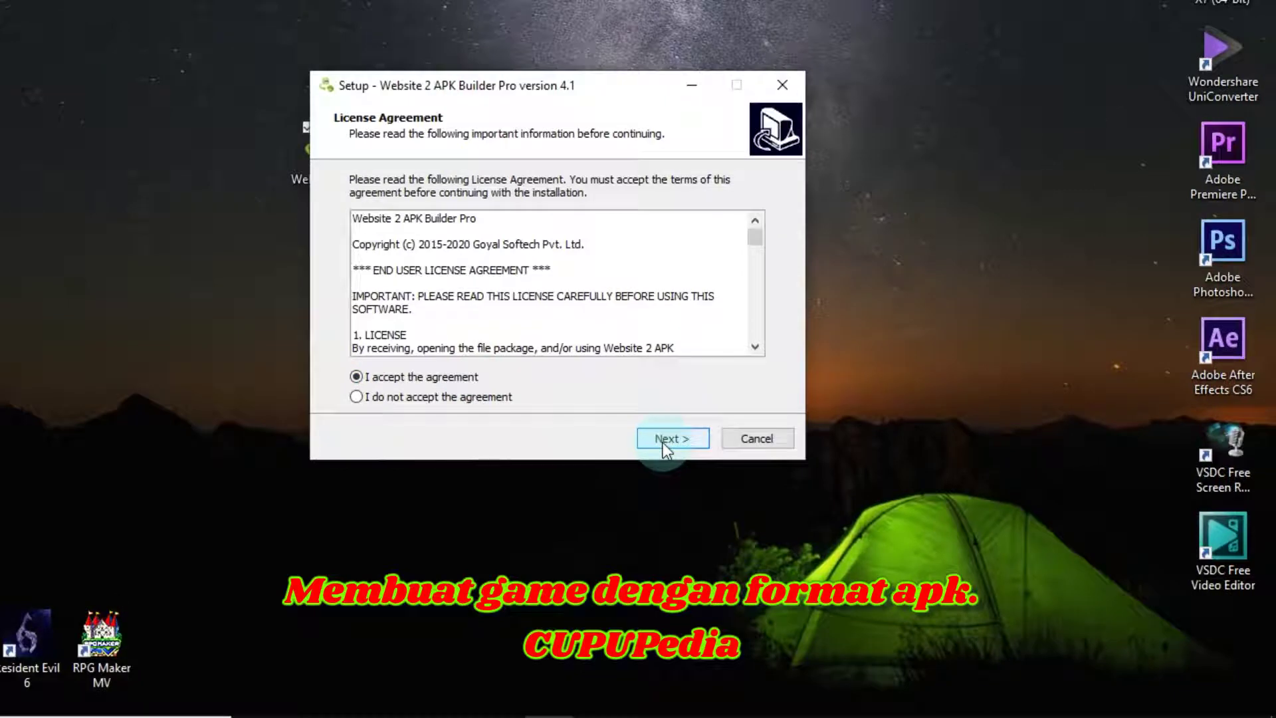
left_click(664, 442)
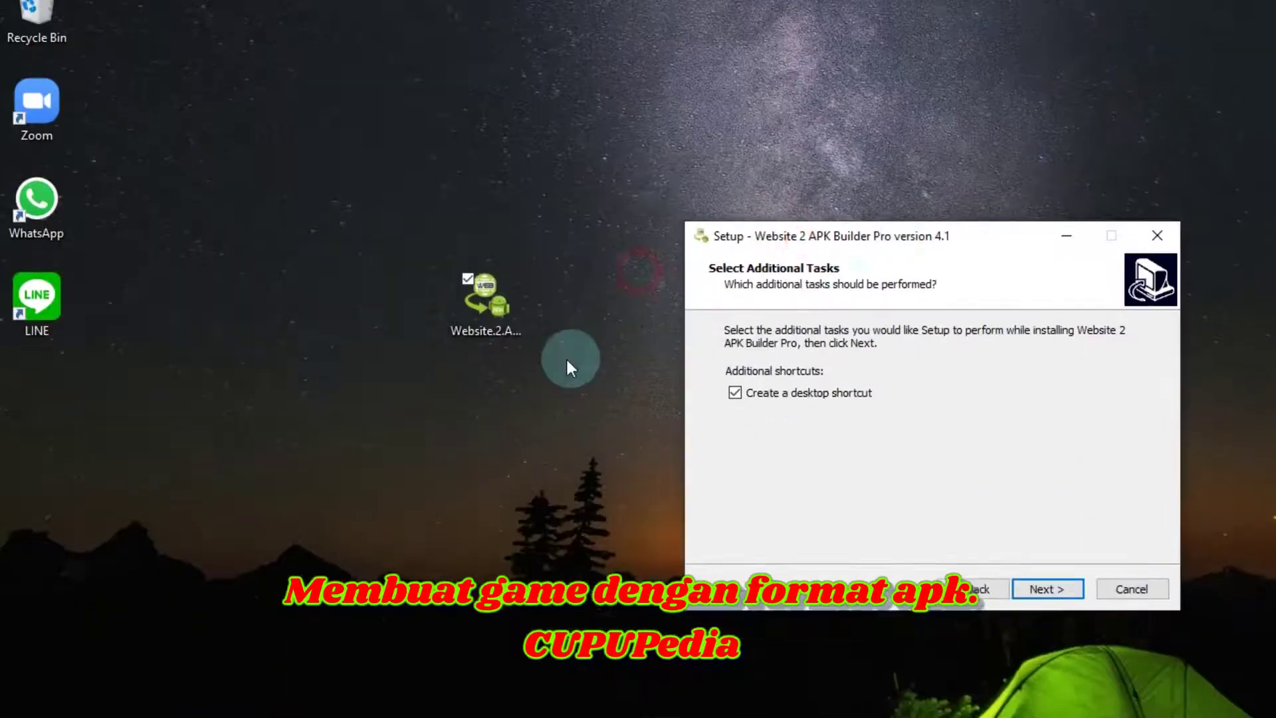
left_click(485, 364)
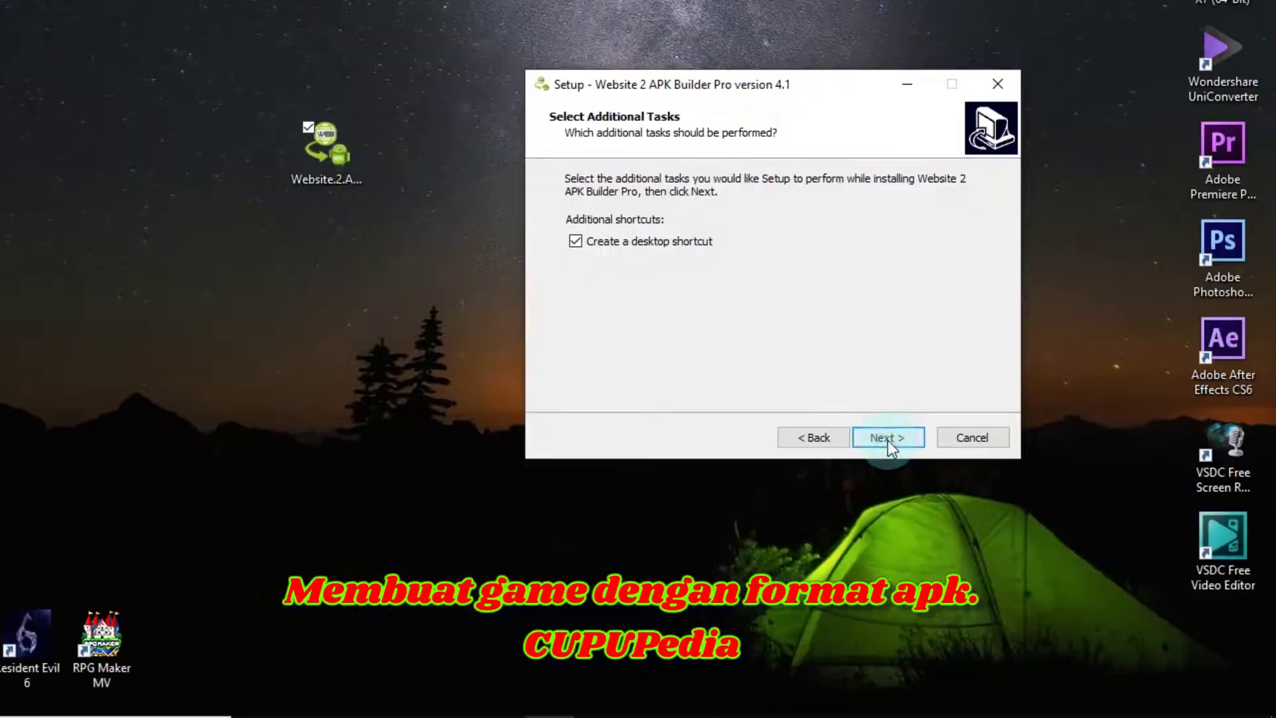
left_click(1047, 606)
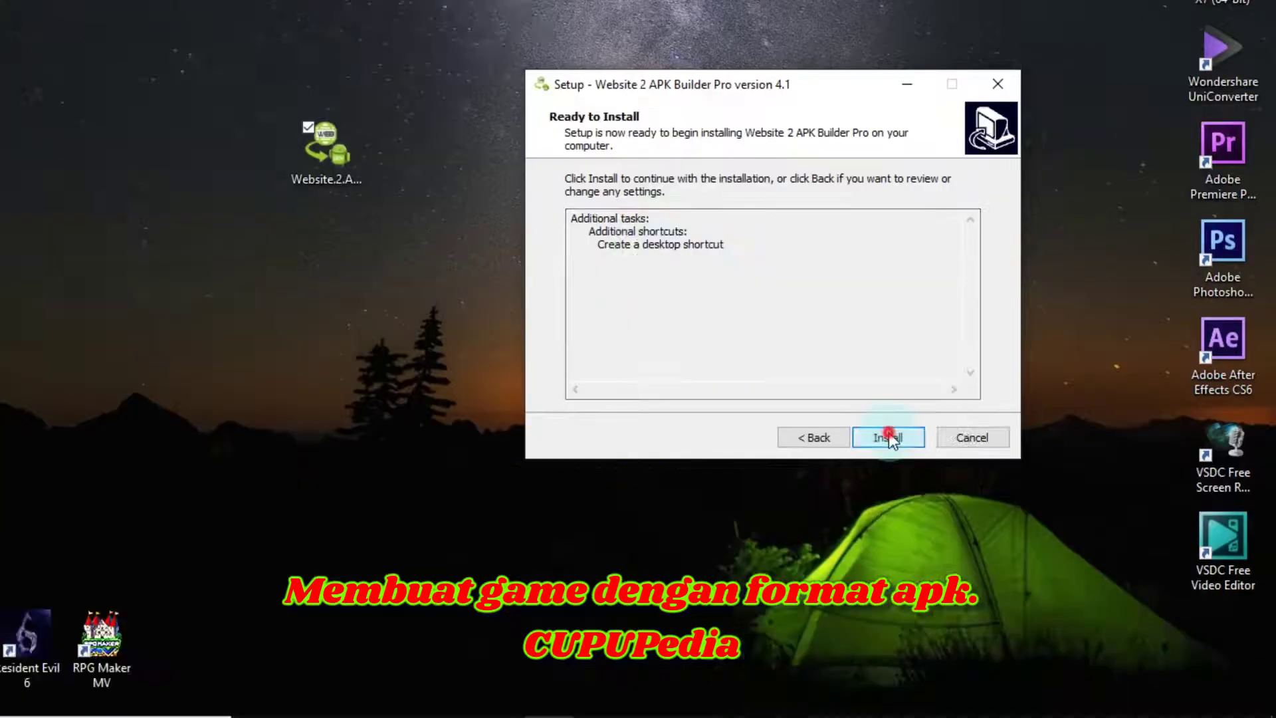
- Install Website 2 APK Builder Pro and finish the setup without launching the program
left_click(889, 549)
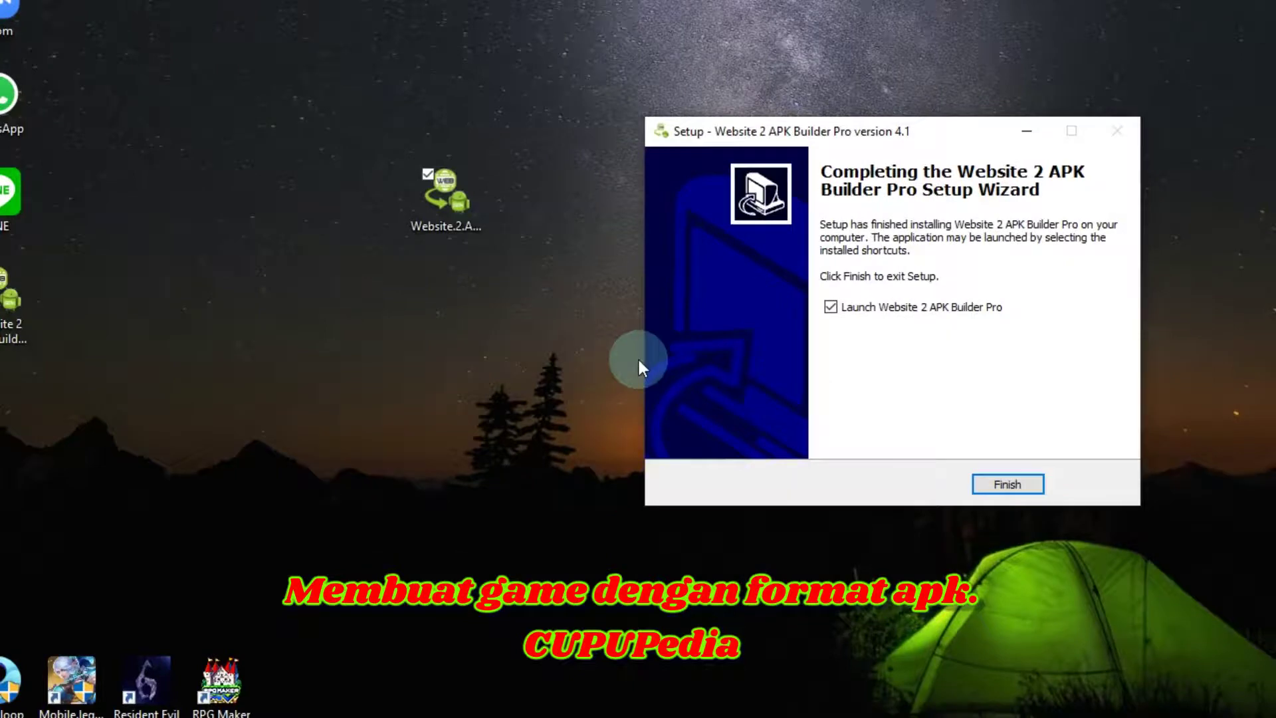
left_click(867, 377)
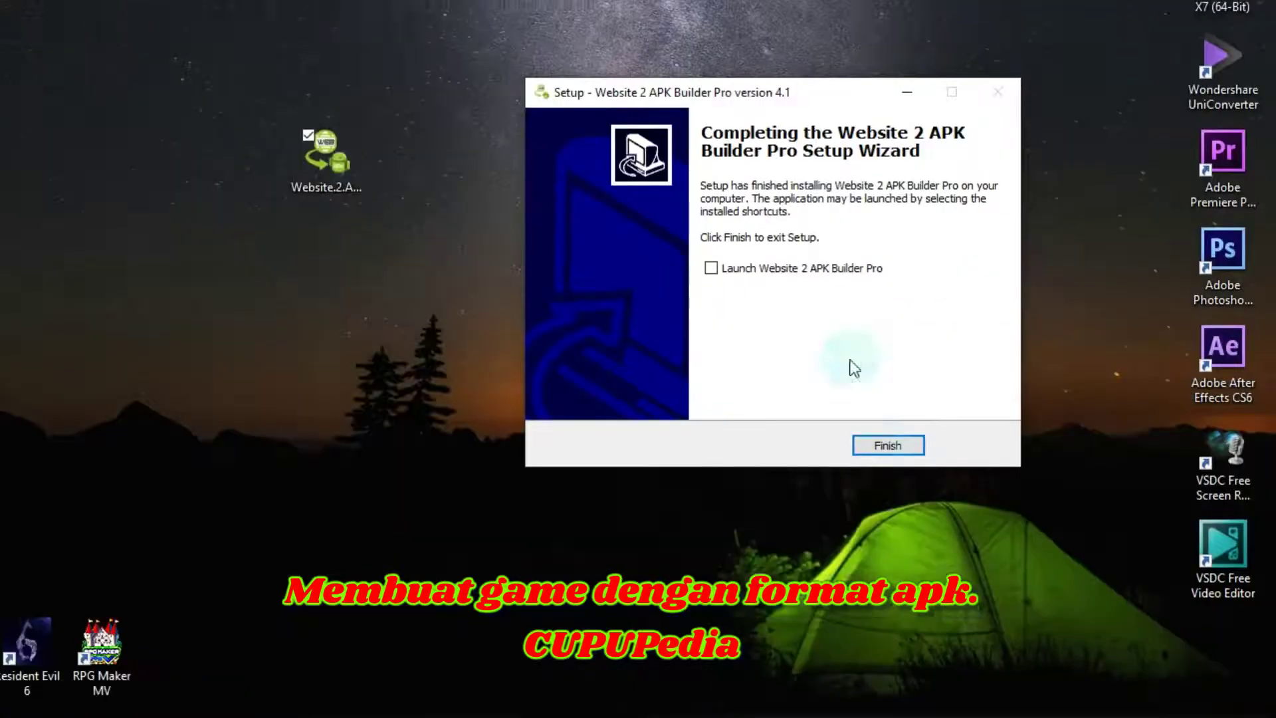
left_click(884, 536)
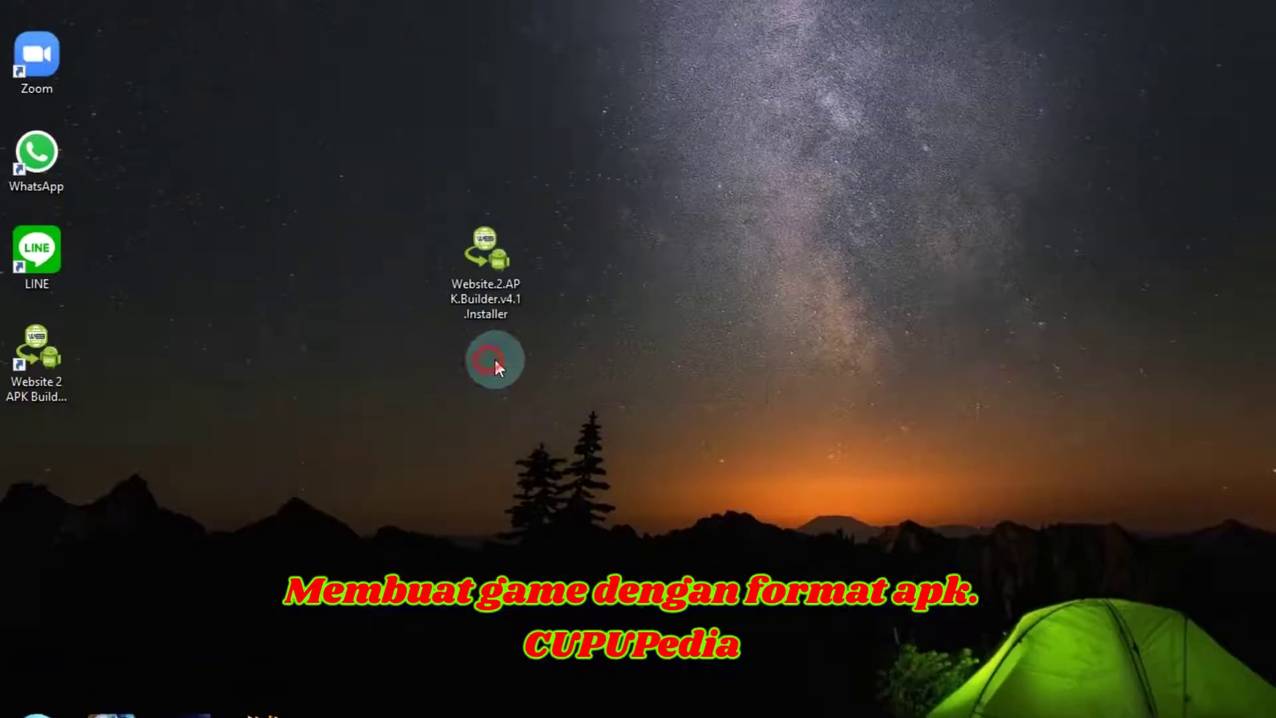
- Permanently delete the Website 2 APK Builder v4.1 installer from the desktop
left_click(498, 386)
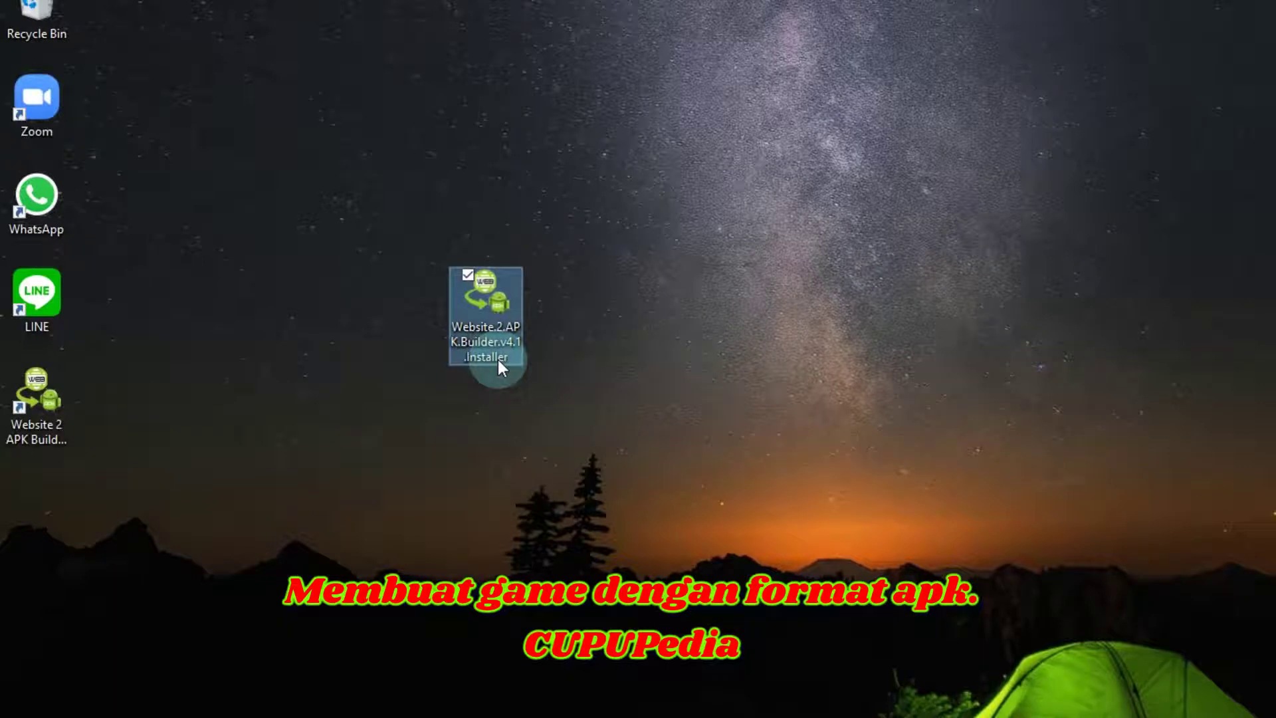
key("shift+Delete")
key("Return")
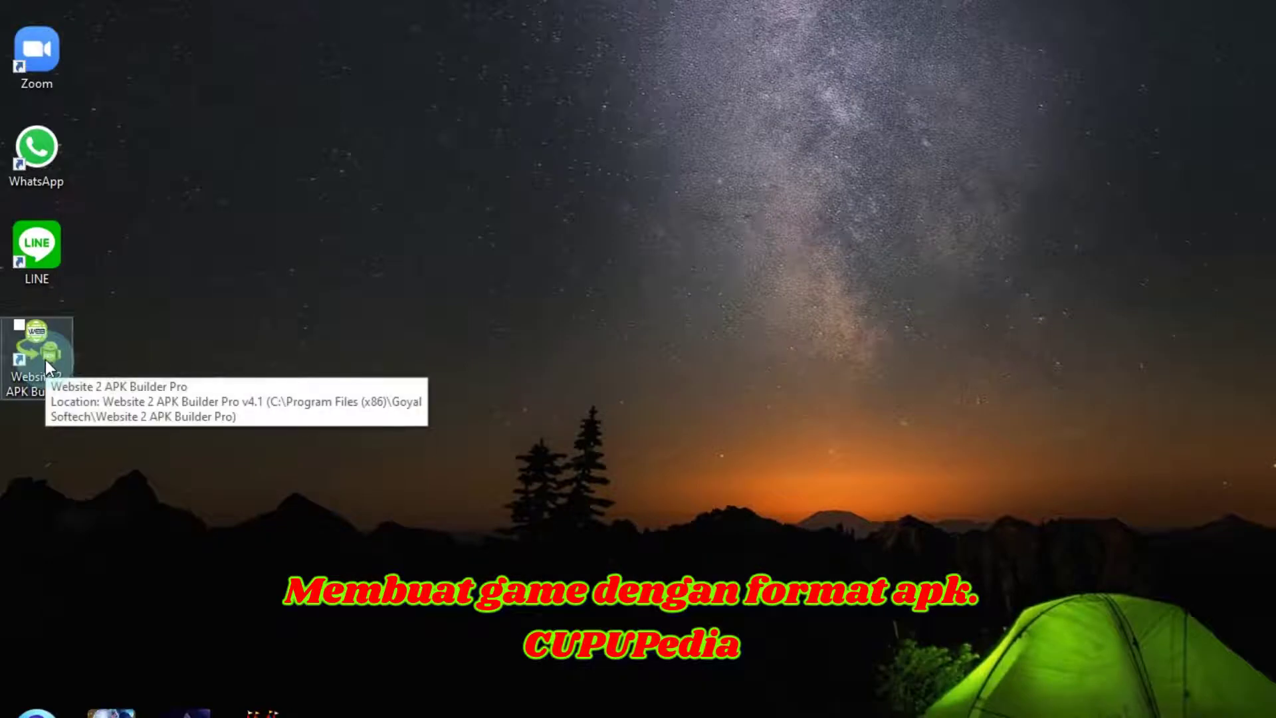
- Try to start Website 2 APK Builder Pro from its desktop shortcut and dismiss the Java download prompt
double_click(45, 360)
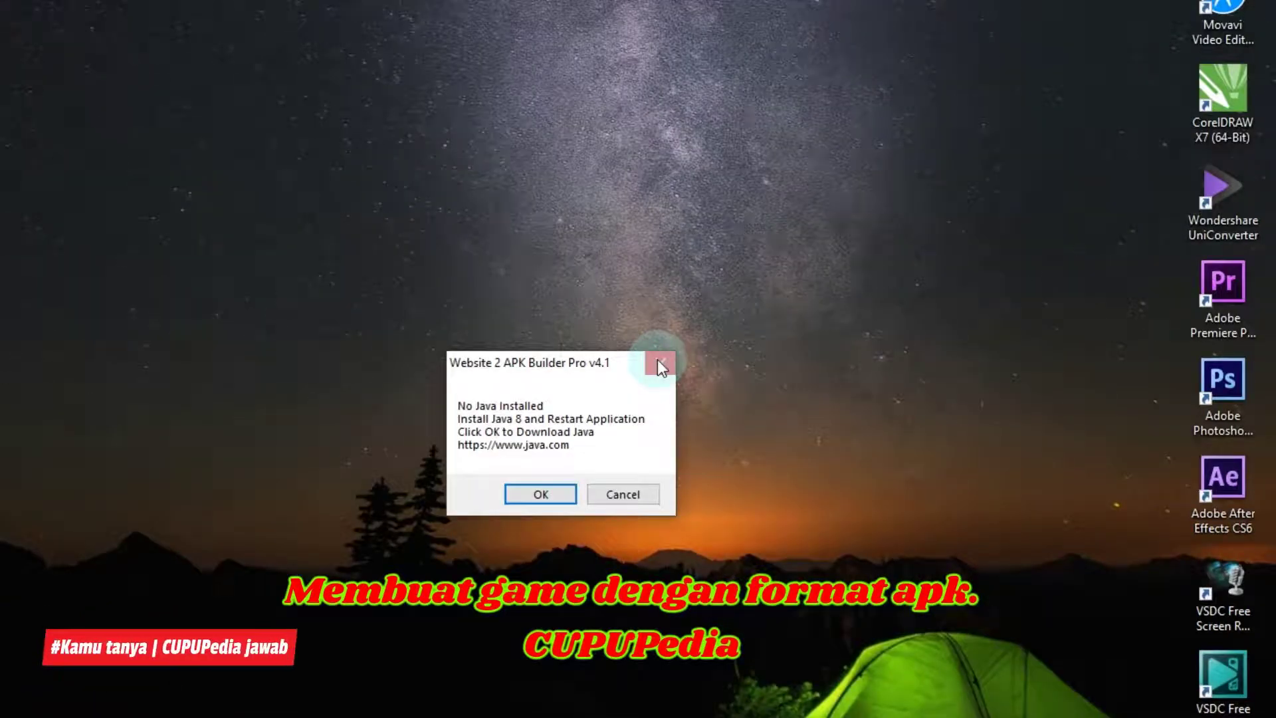
left_click(659, 363)
- Start Website 2 APK Builder Pro from its desktop shortcut and set the app title to BILANGAN BULAT
left_click(59, 357)
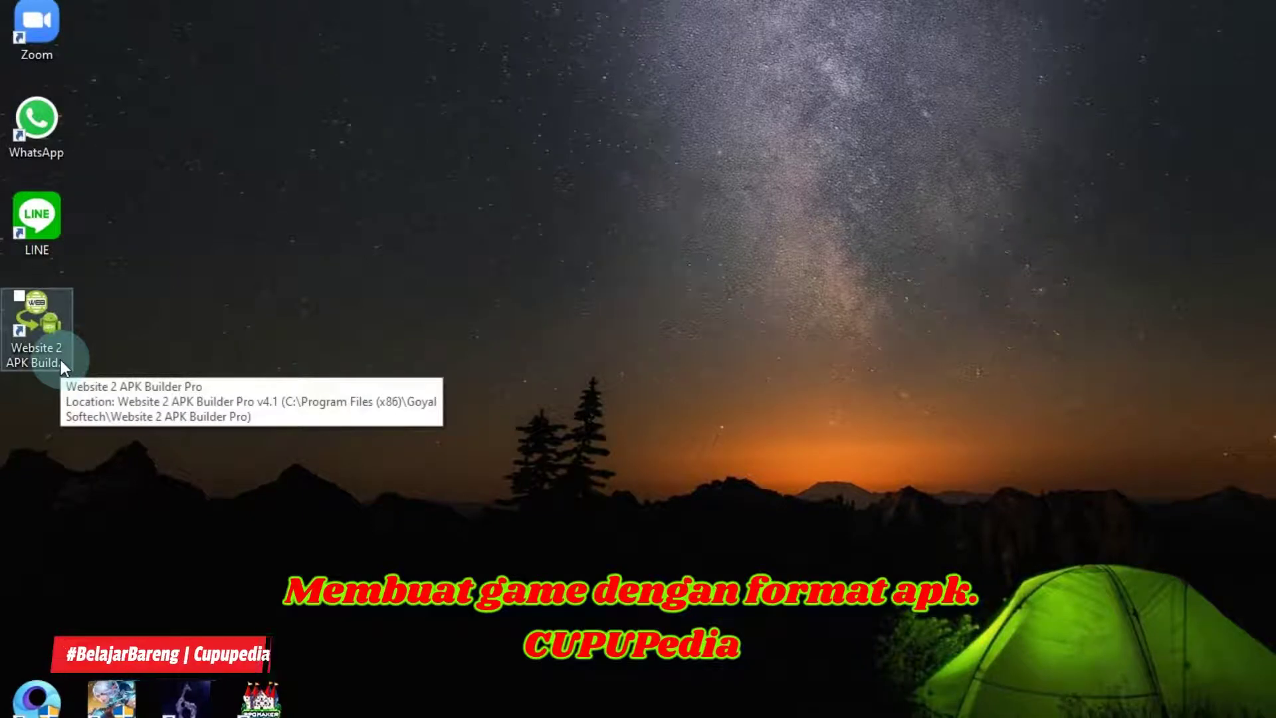
double_click(62, 360)
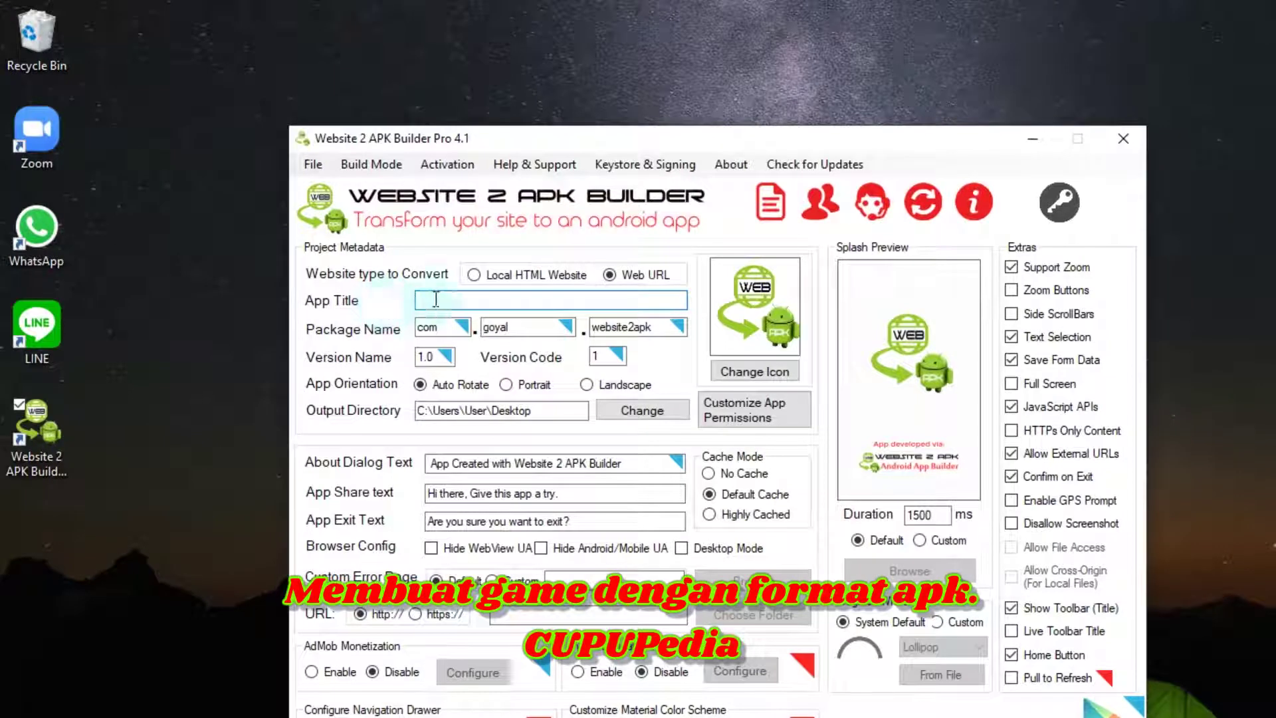
type("Bl")
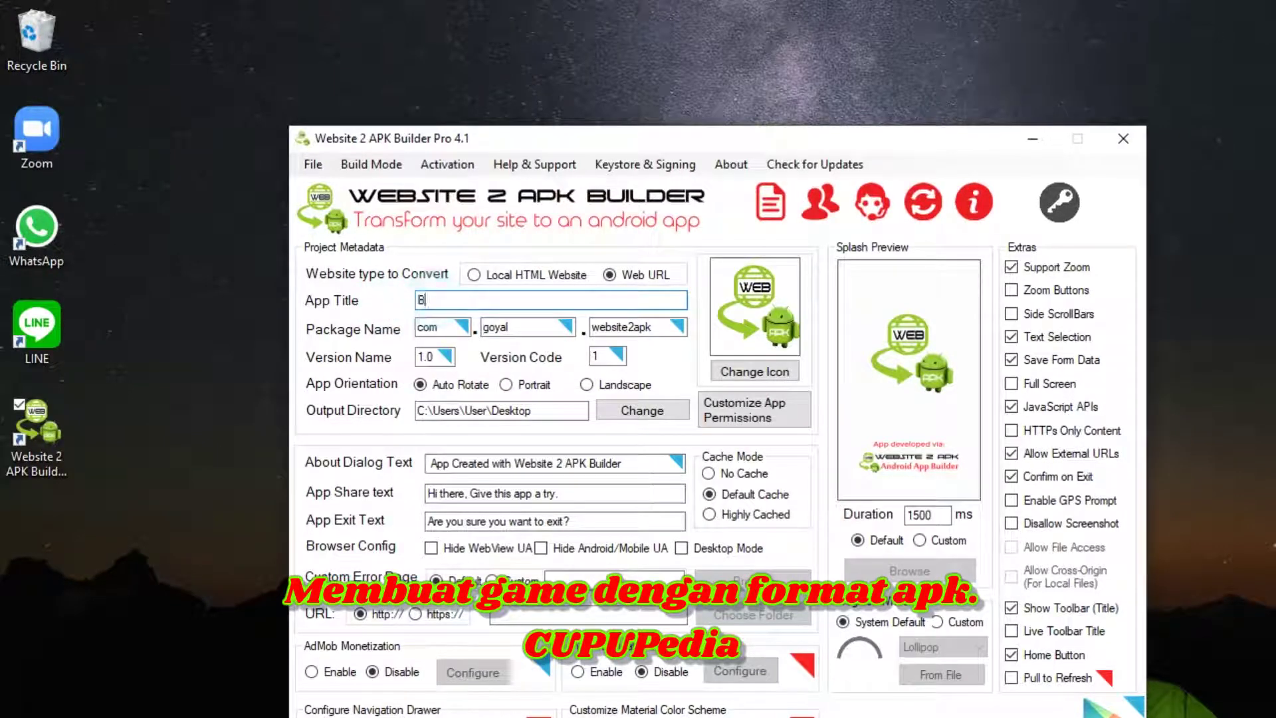
type("LANGAN BULAT")
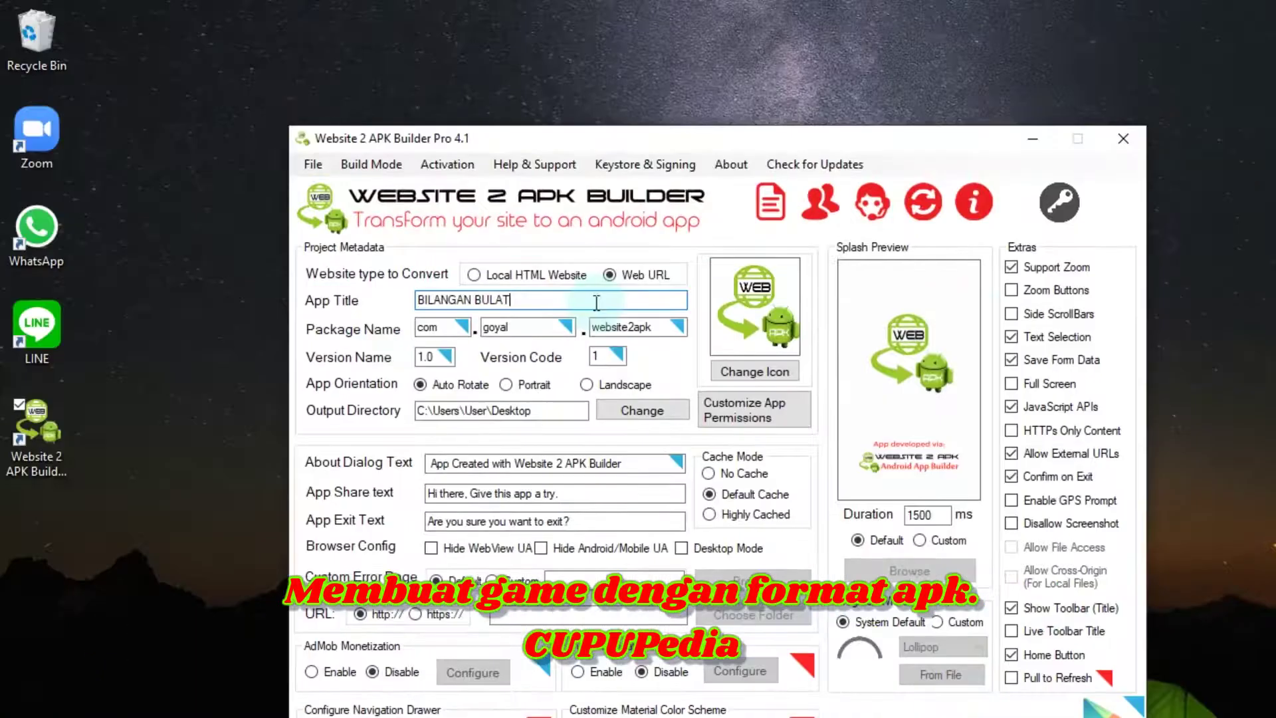
- Try to edit the package name, close the product activation dialog, and set the website type to Local HTML Website
left_click(461, 326)
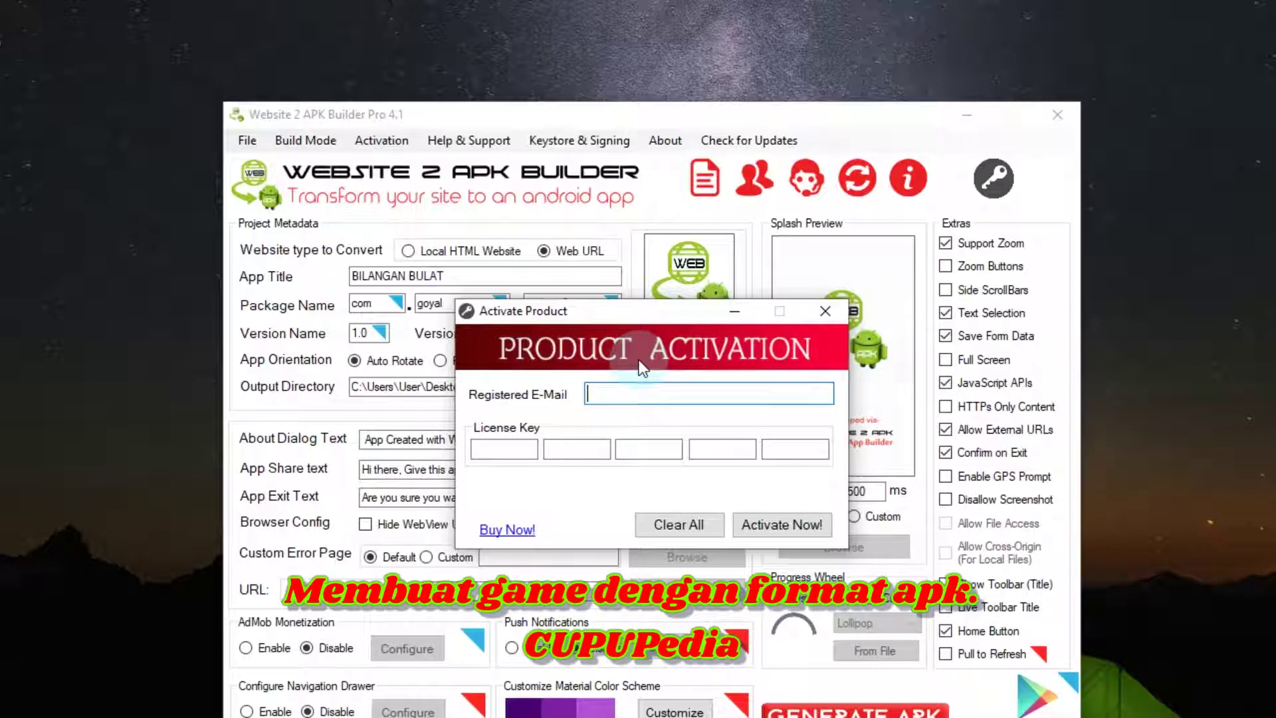
left_click(732, 335)
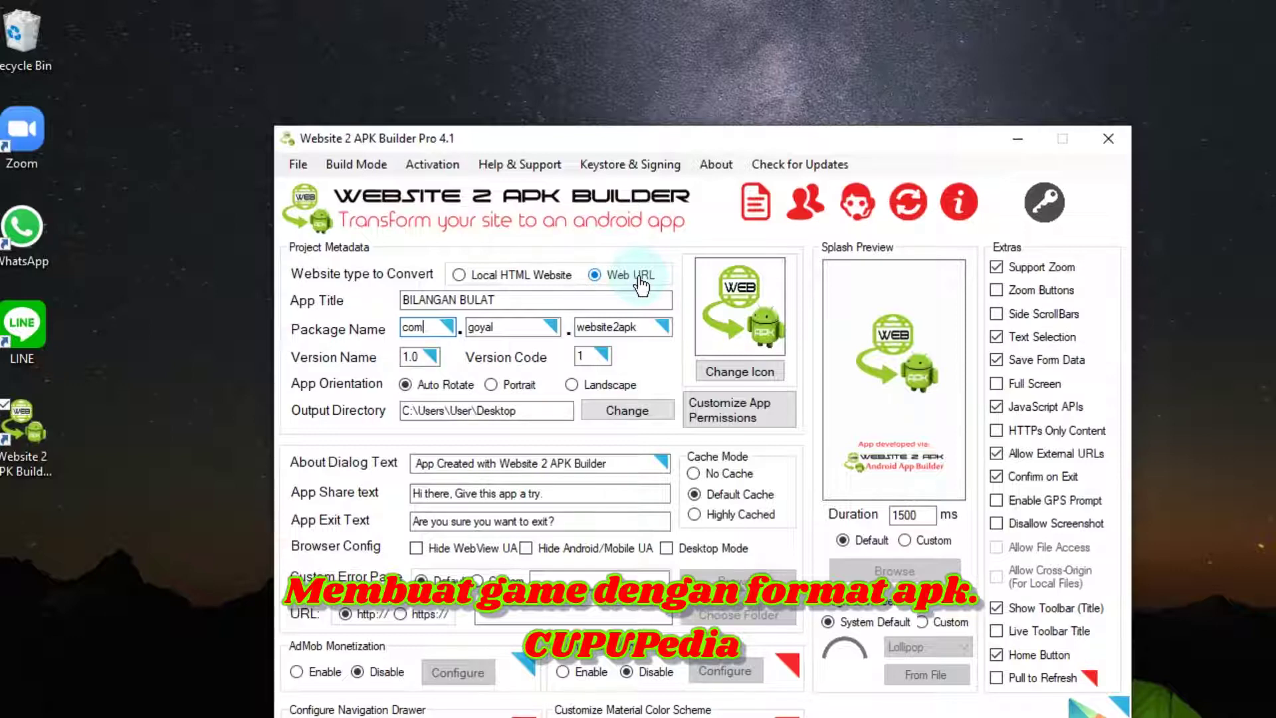
left_click(501, 276)
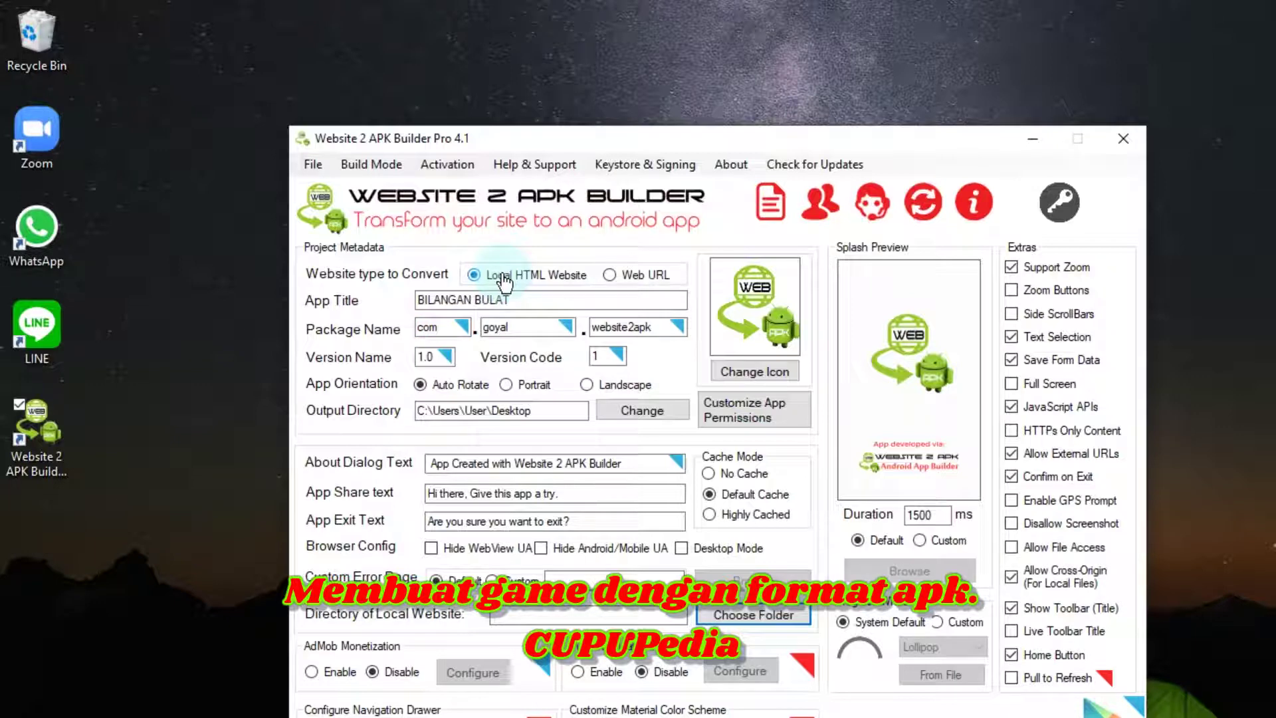
left_click(484, 329)
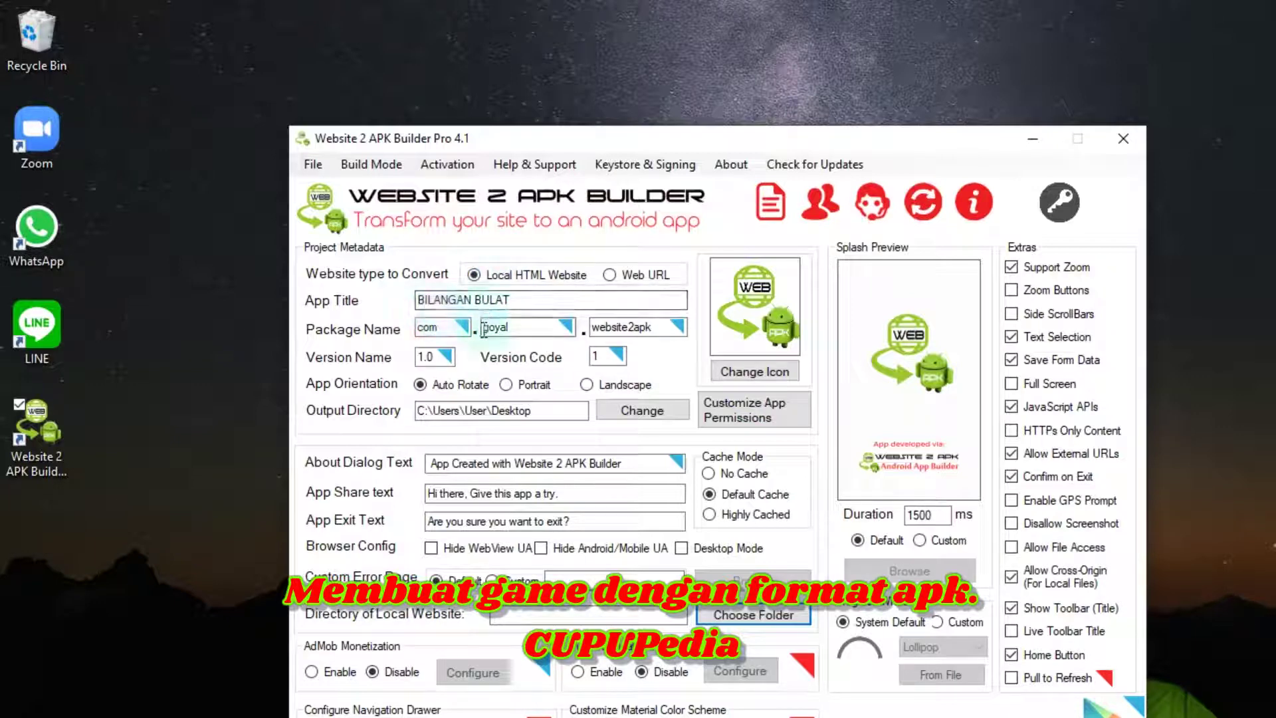
left_click(615, 352)
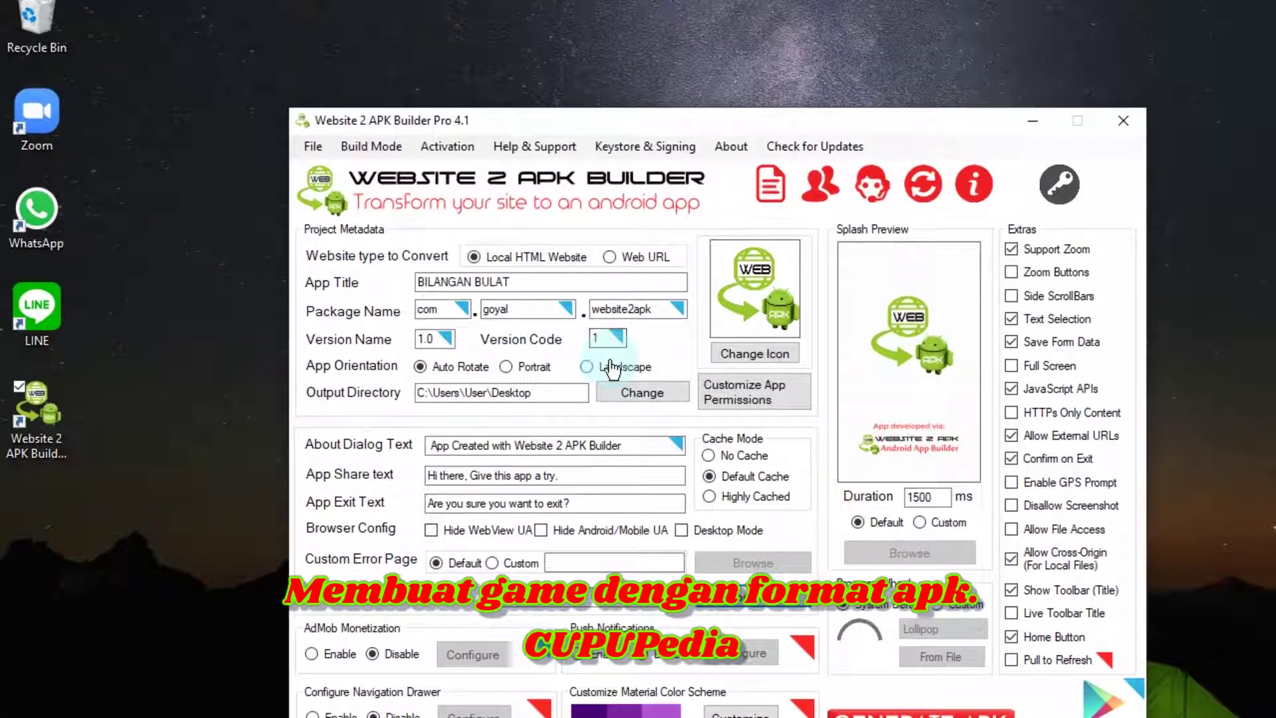
- Try the Portrait and Landscape app orientations and return to Auto Rotate
left_click(506, 359)
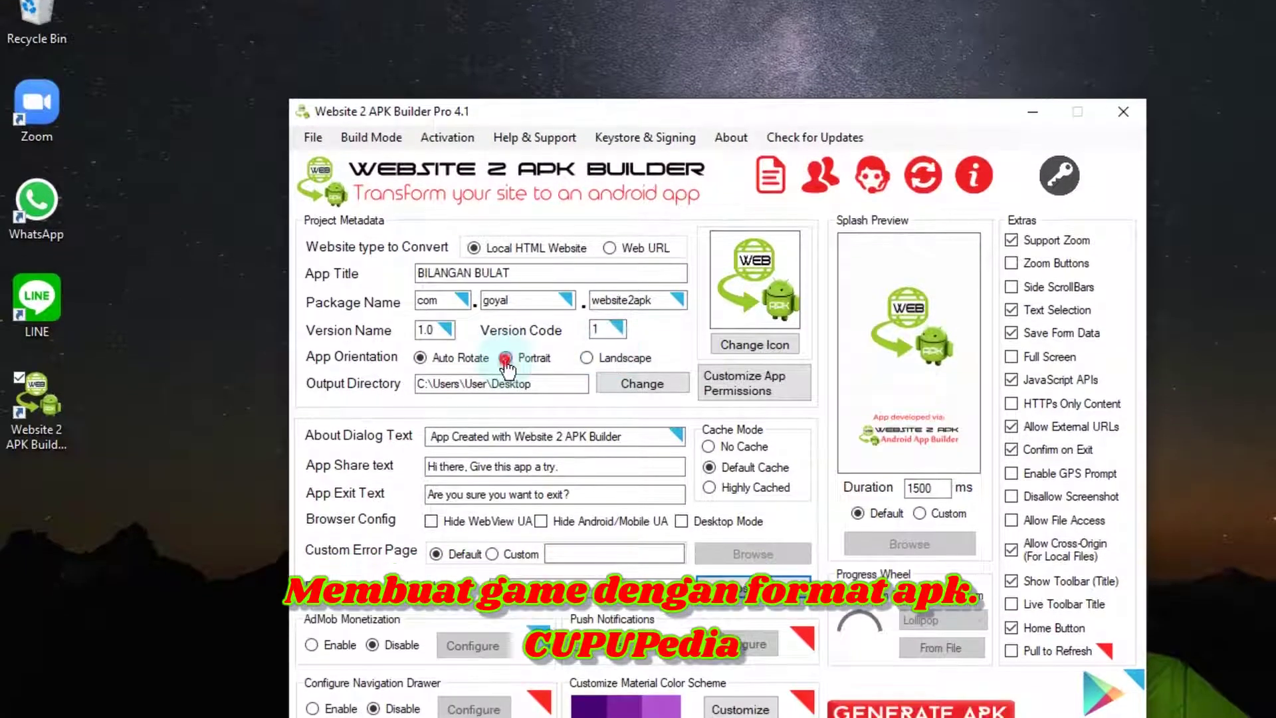
left_click(585, 357)
left_click(424, 358)
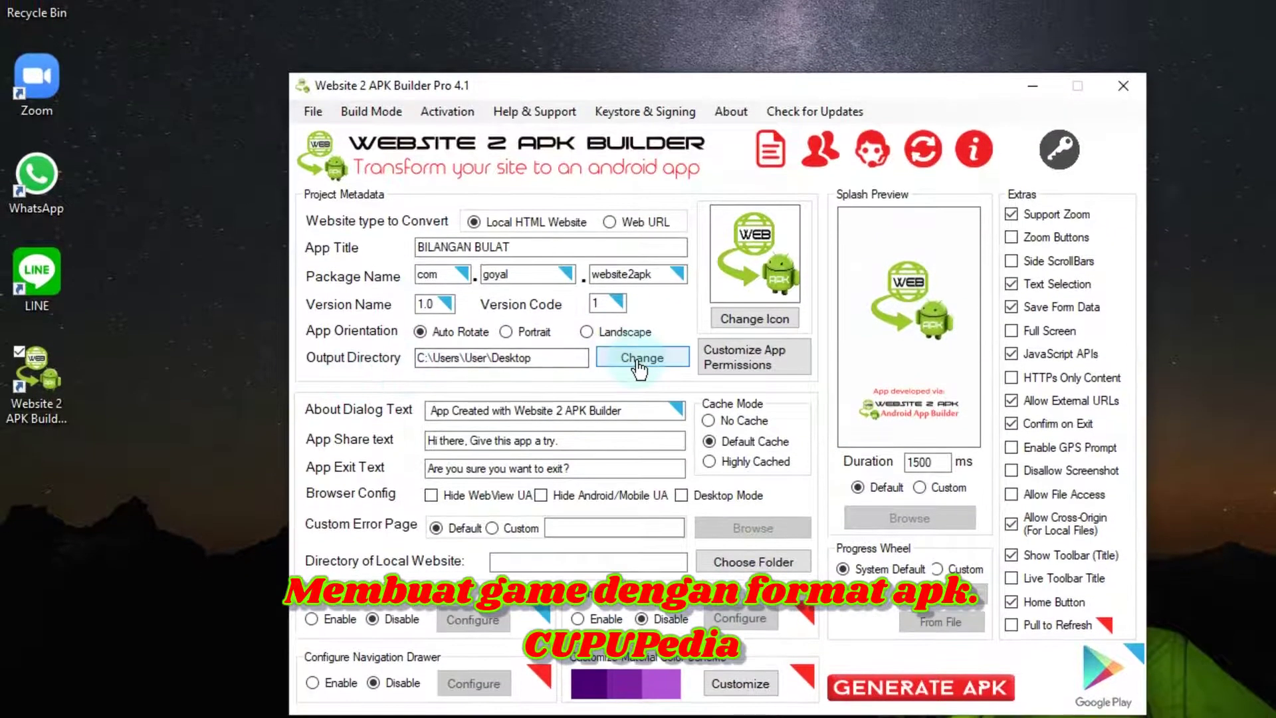
- Set the output directory to the APK GAME BILANGAN BULAT folder on My DATA (D:)
left_click(639, 365)
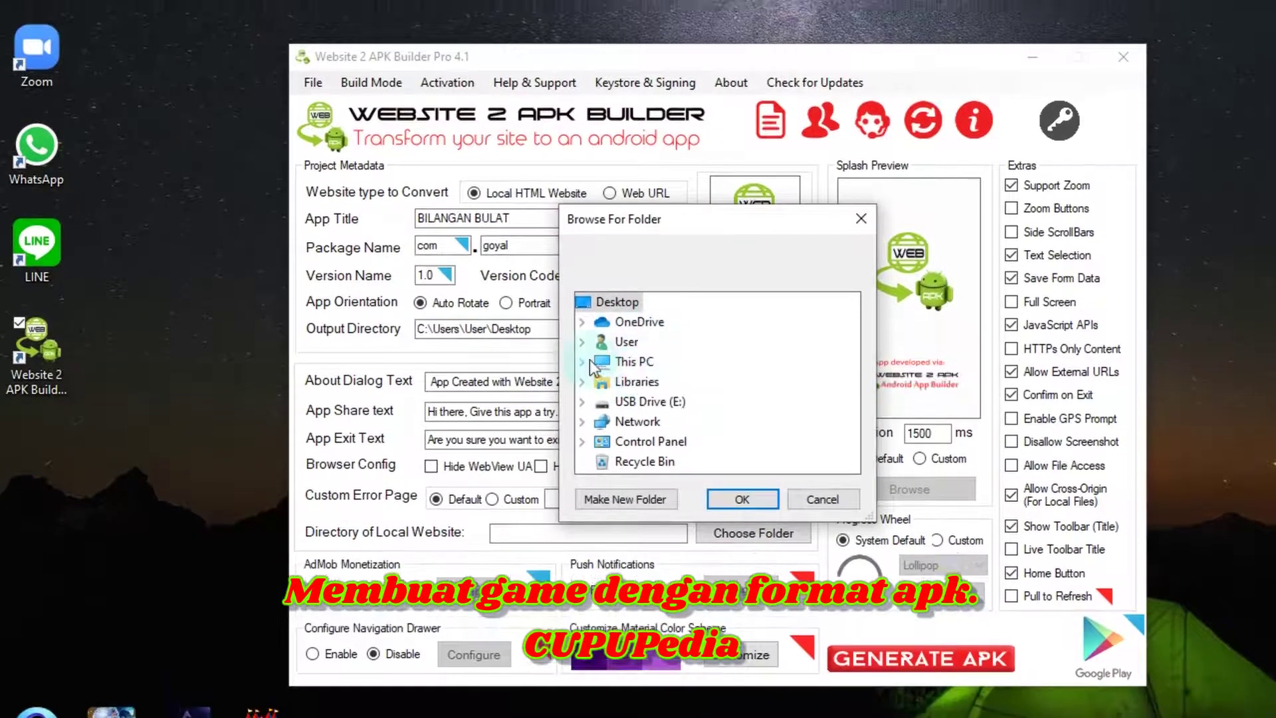
left_click(585, 361)
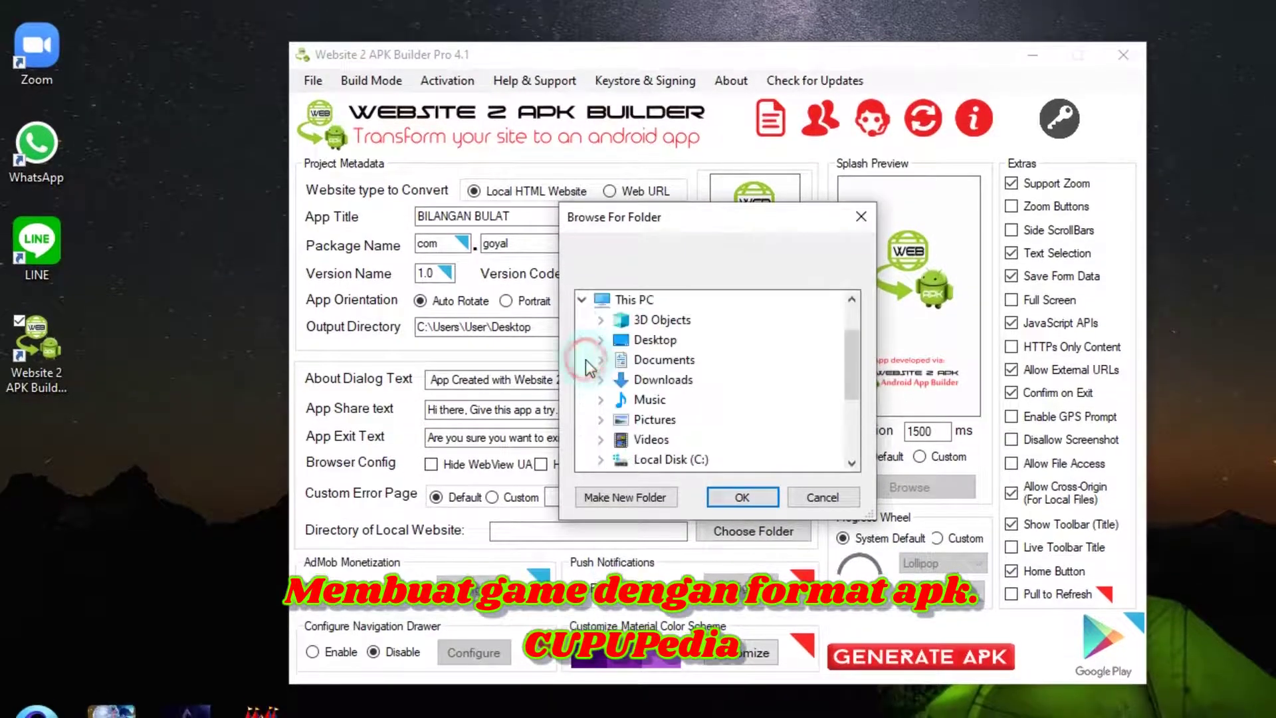
scroll(665, 382, "down", 2)
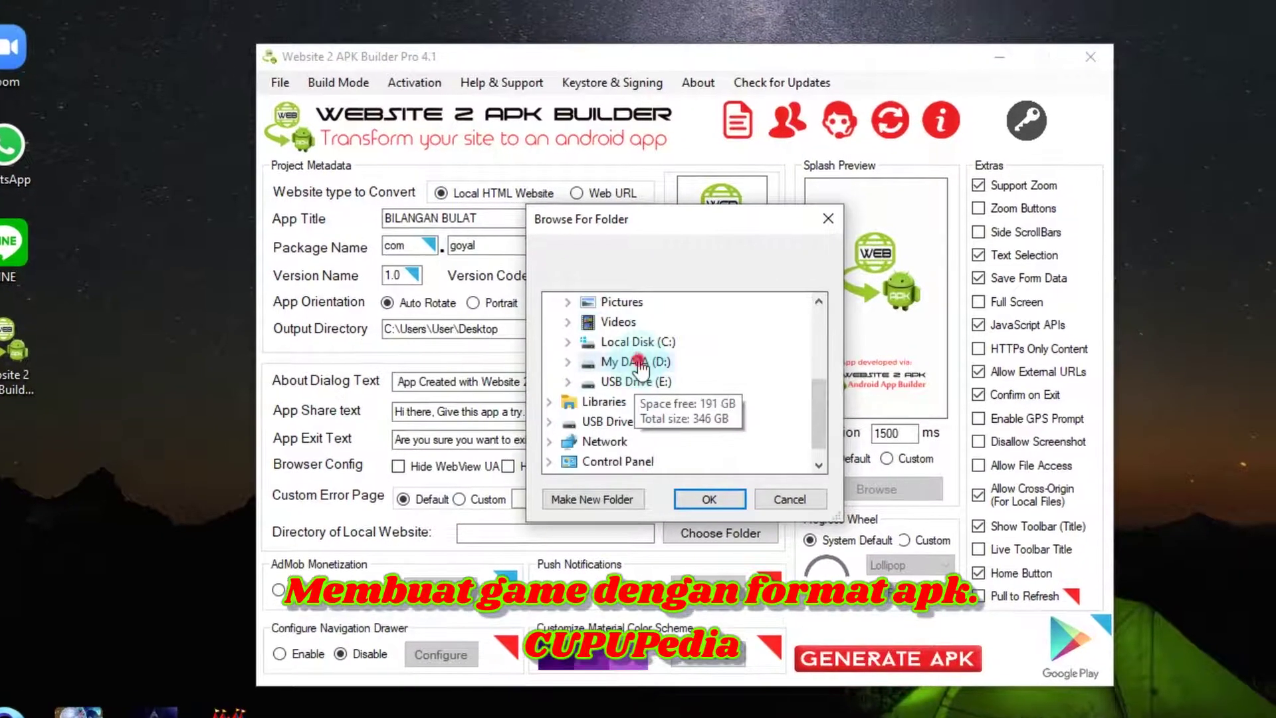
double_click(639, 346)
double_click(640, 362)
scroll(640, 362, "up", 3)
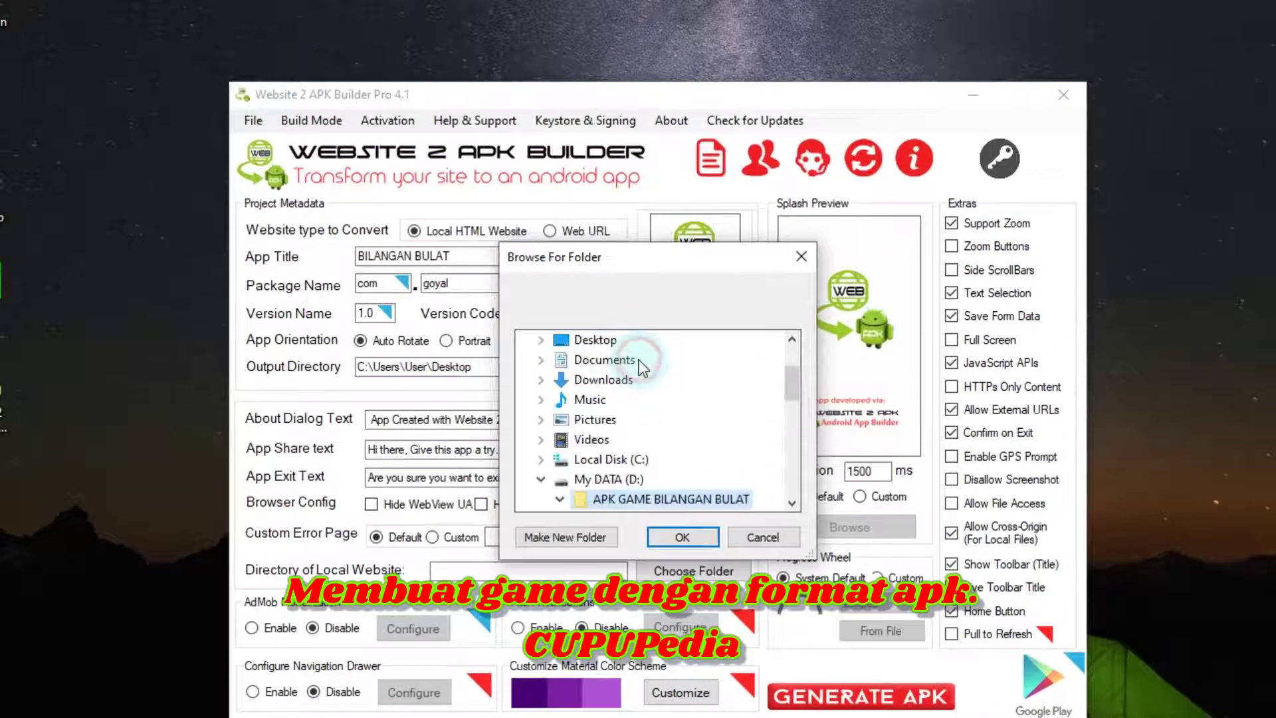
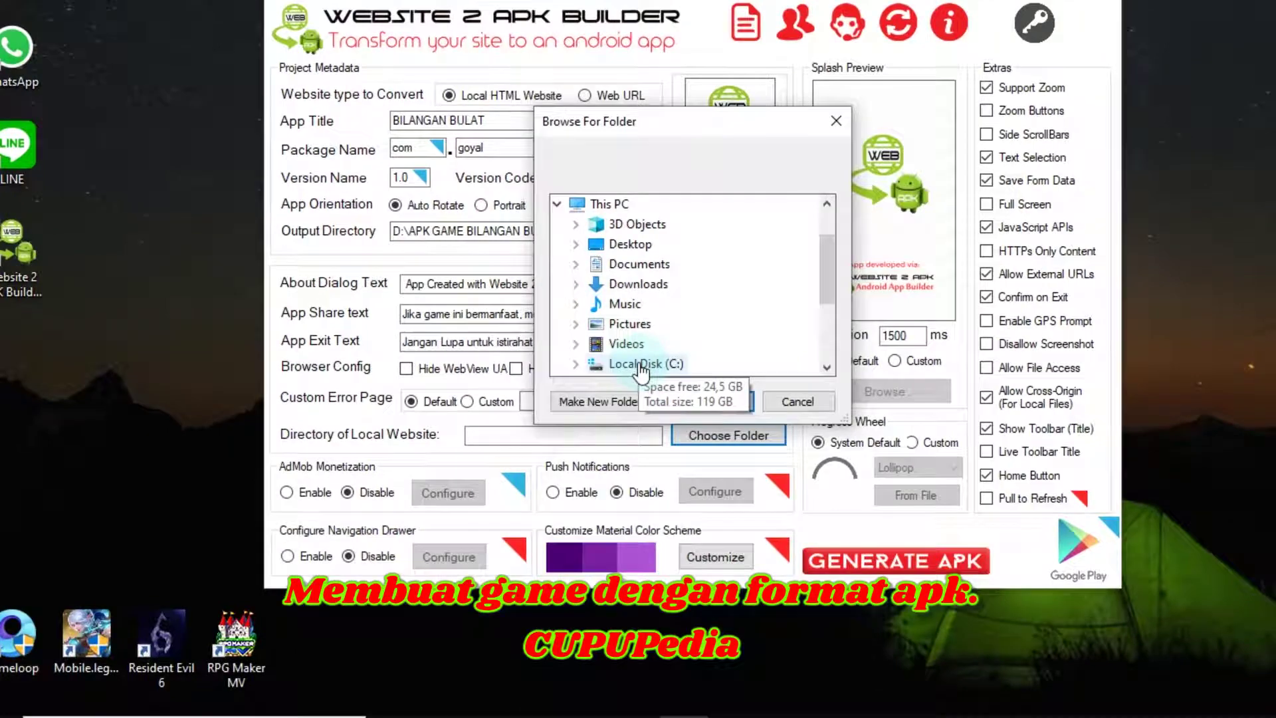
- Set the directory of the local website to the www folder inside D:\GAME BILANGAN BULAT
double_click(640, 327)
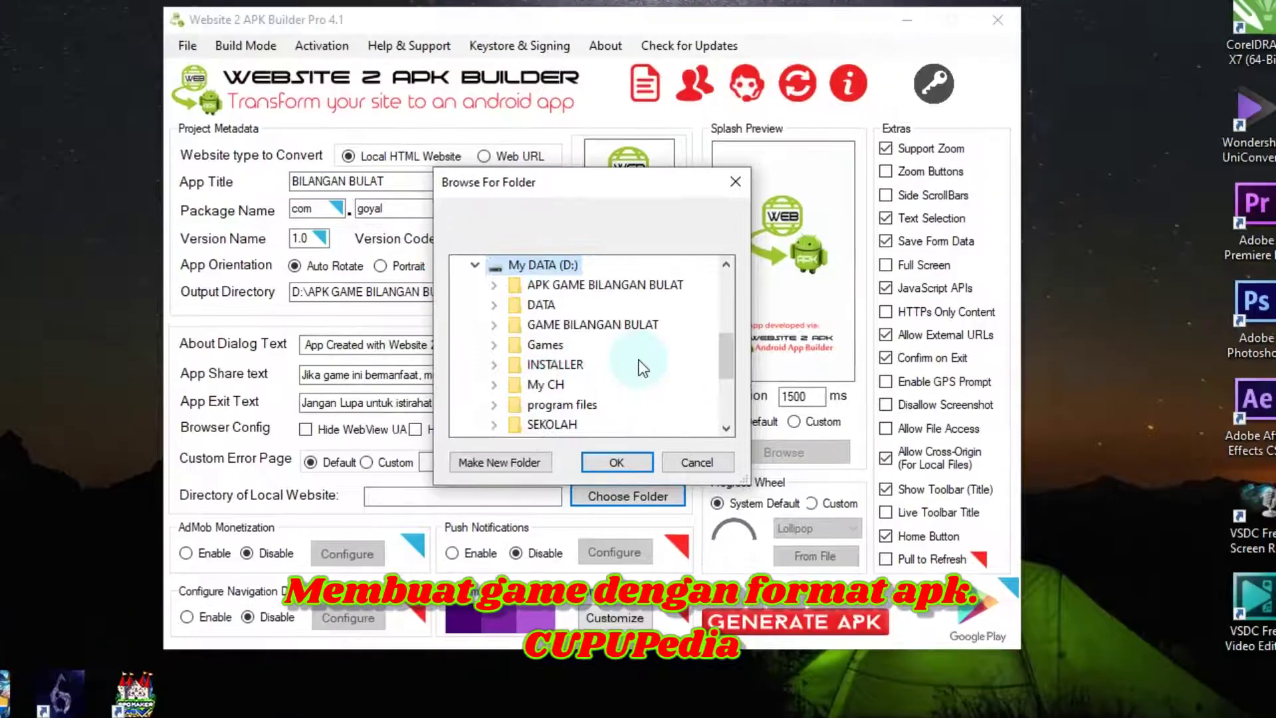
left_click(638, 326)
double_click(638, 326)
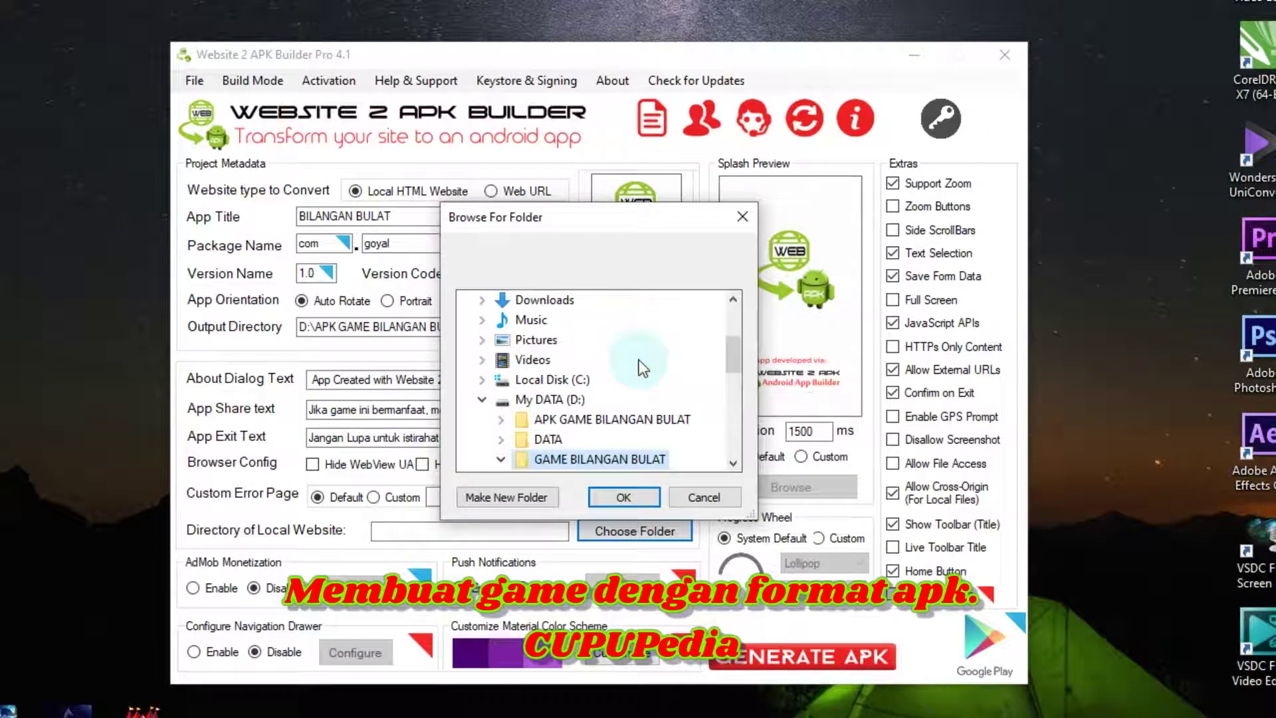
scroll(640, 368, "down", 1)
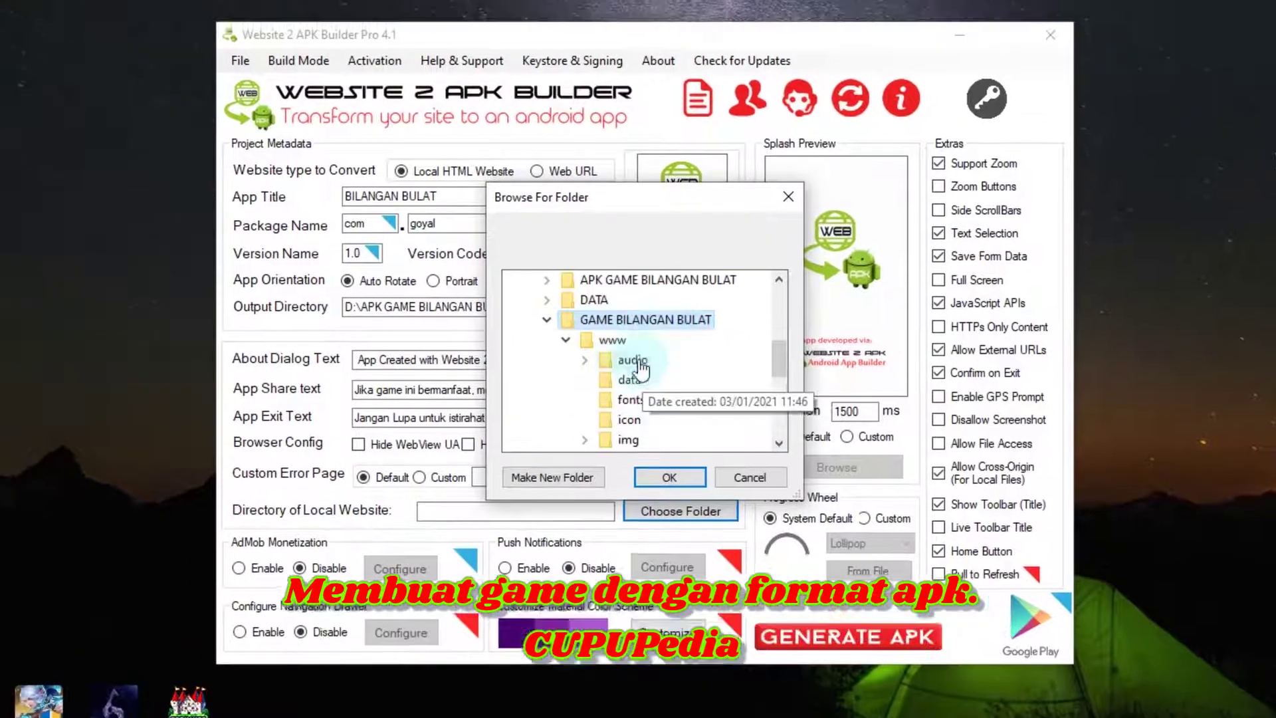
left_click(630, 361)
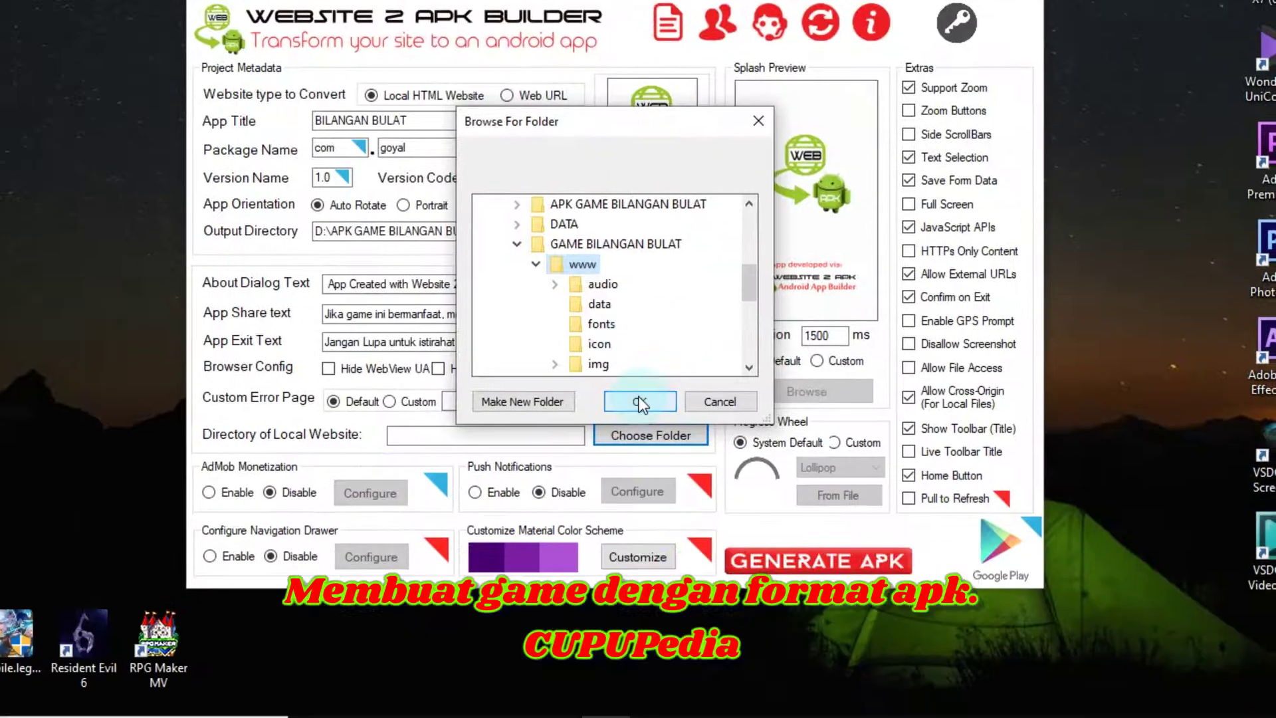
left_click(687, 497)
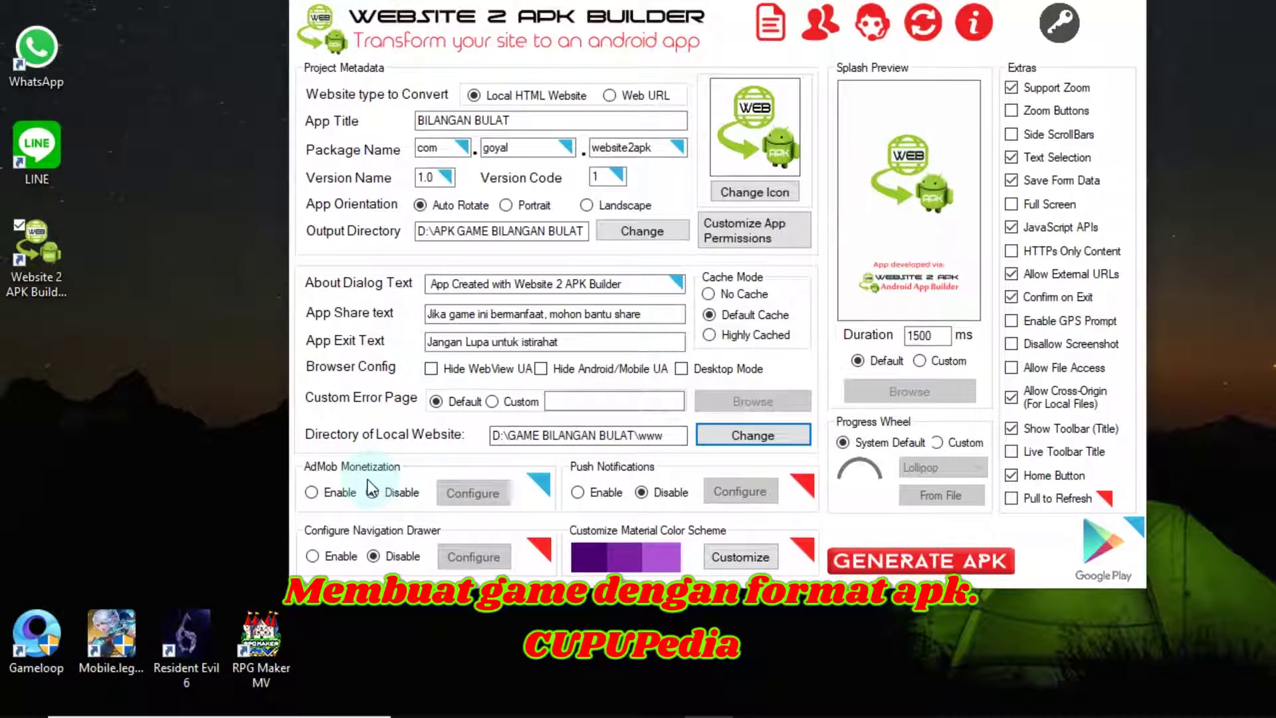
- Try to enable AdMob monetization and push notifications, closing the product activation dialog each time
left_click(430, 476)
left_click(316, 492)
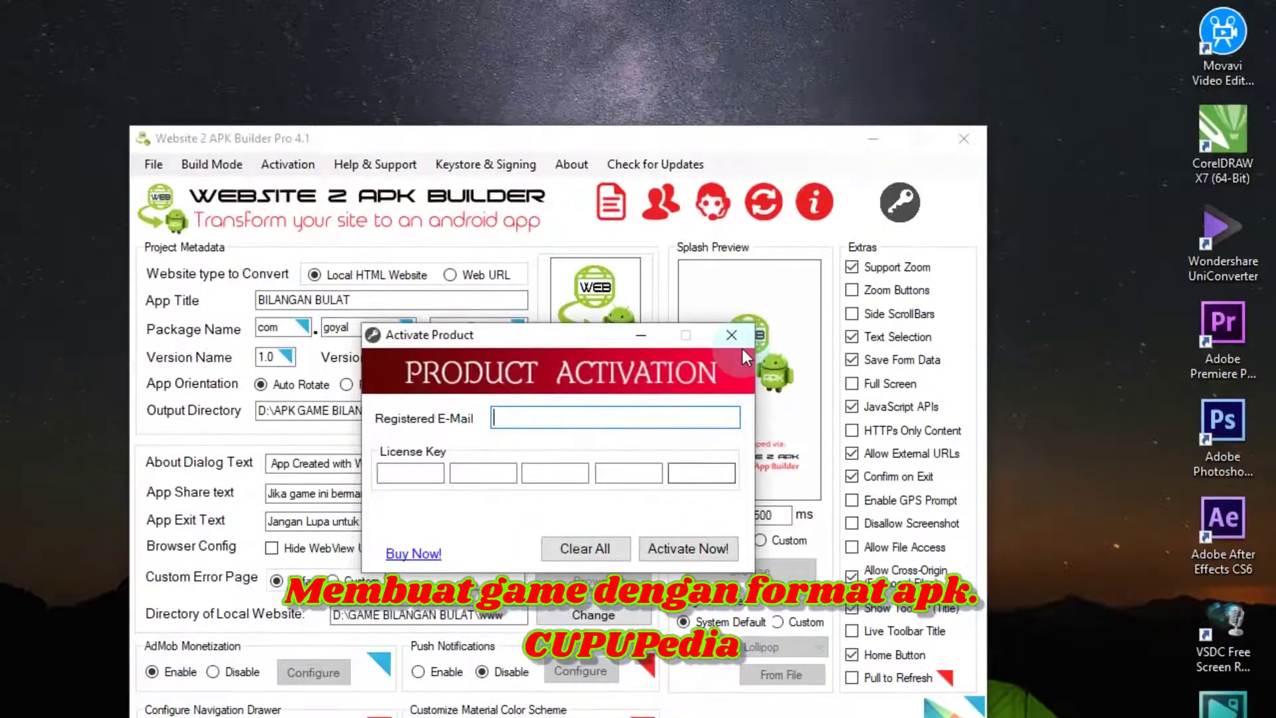
left_click(738, 339)
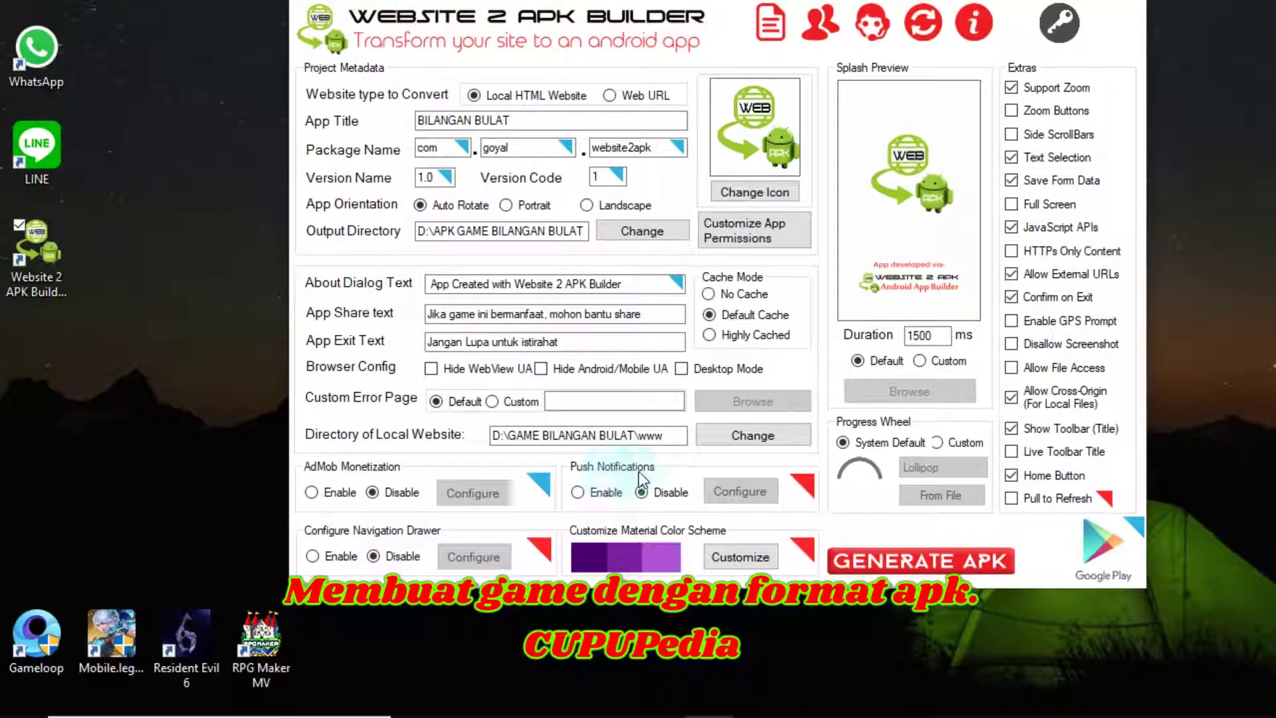
left_click(580, 493)
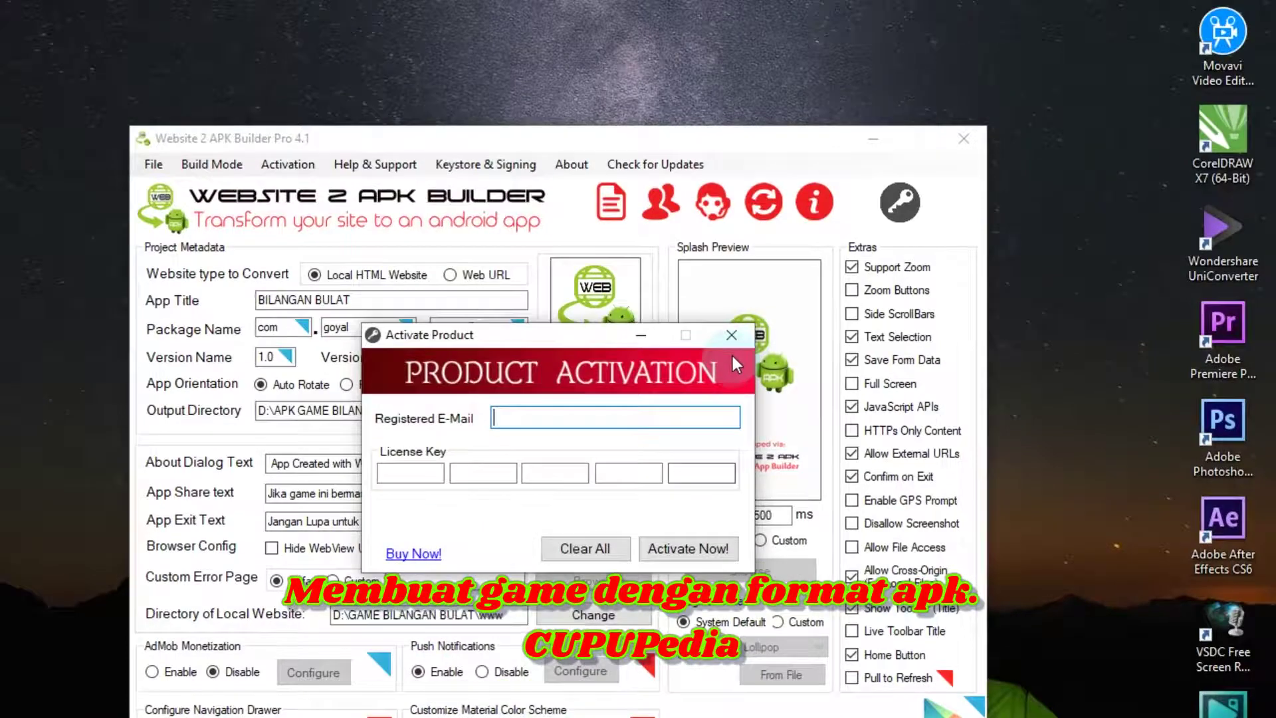
left_click(893, 163)
left_click(734, 344)
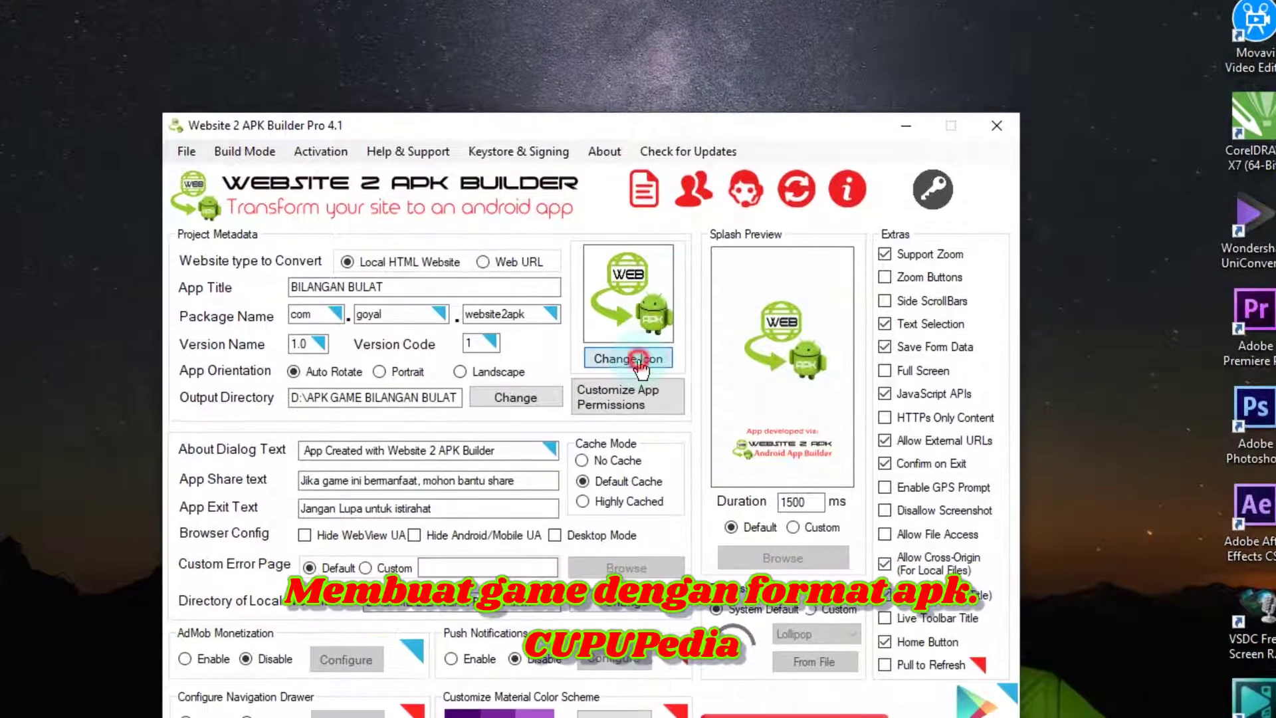
- Try to use the Logo CUPUPedia image from My CH\CUPU PEDIA on drive D as the app icon
left_click(598, 371)
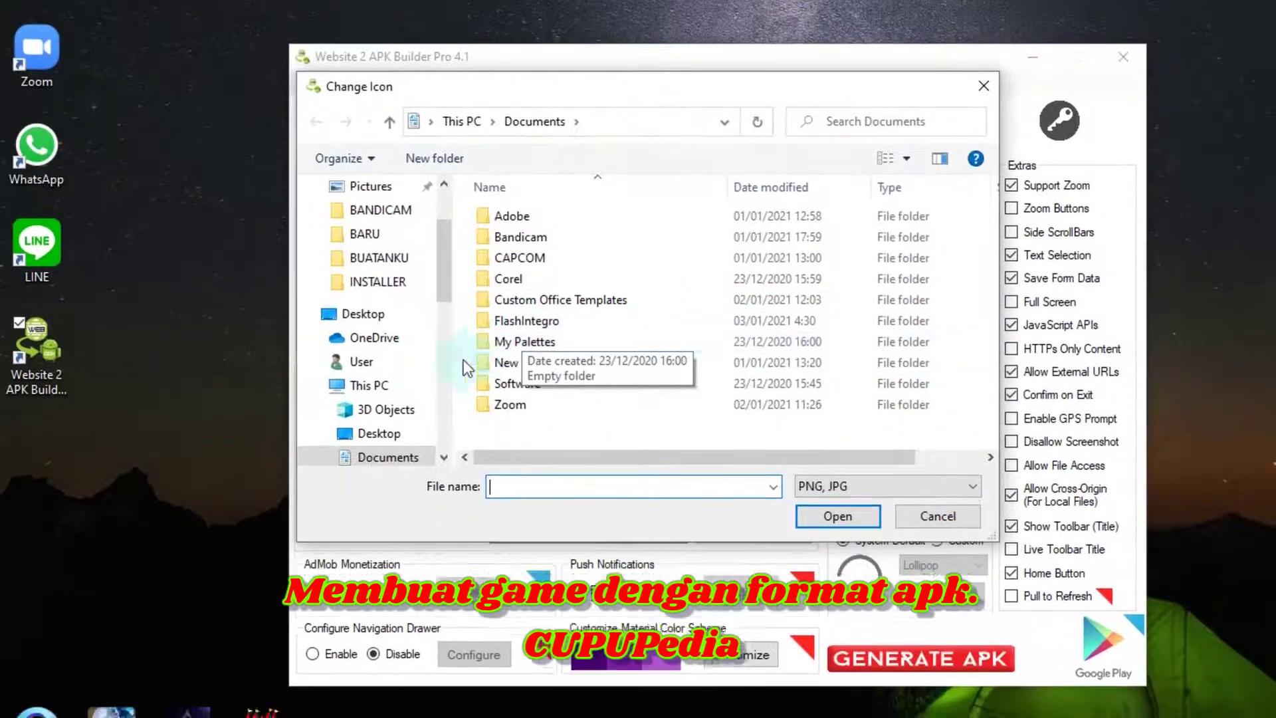
scroll(429, 409, "down", 3)
scroll(446, 372, "down", 4)
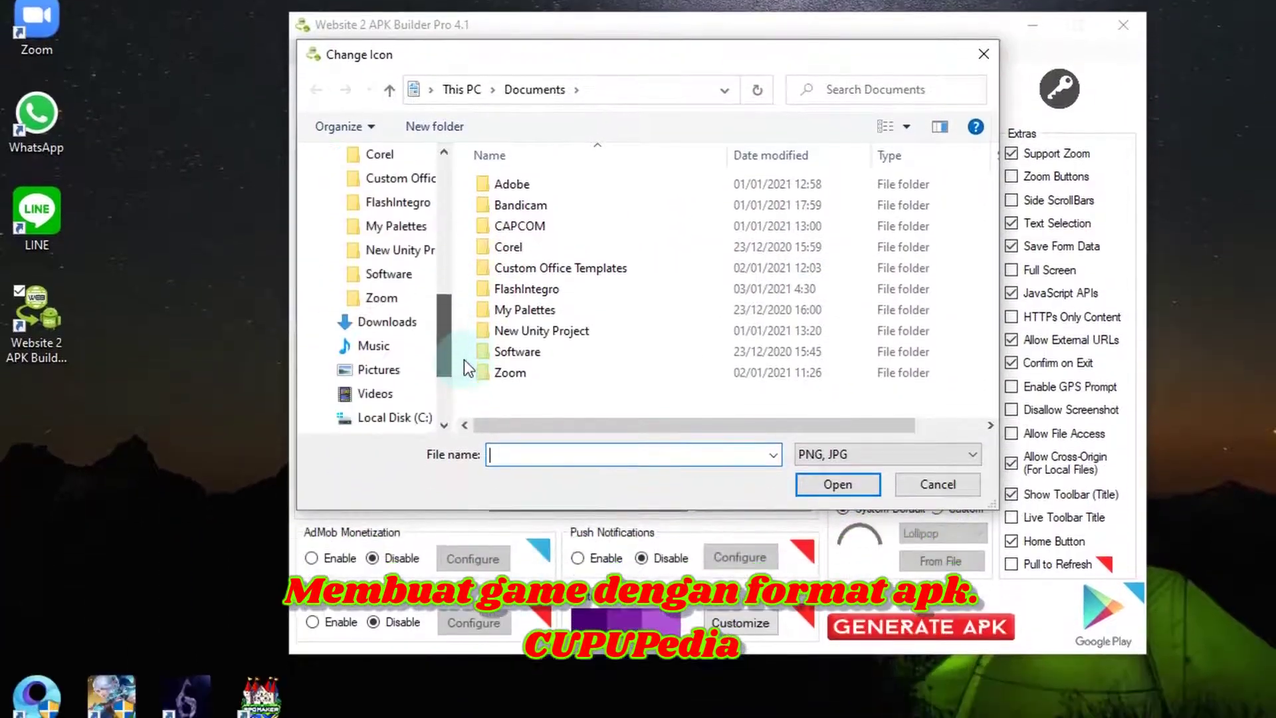
left_click(419, 416)
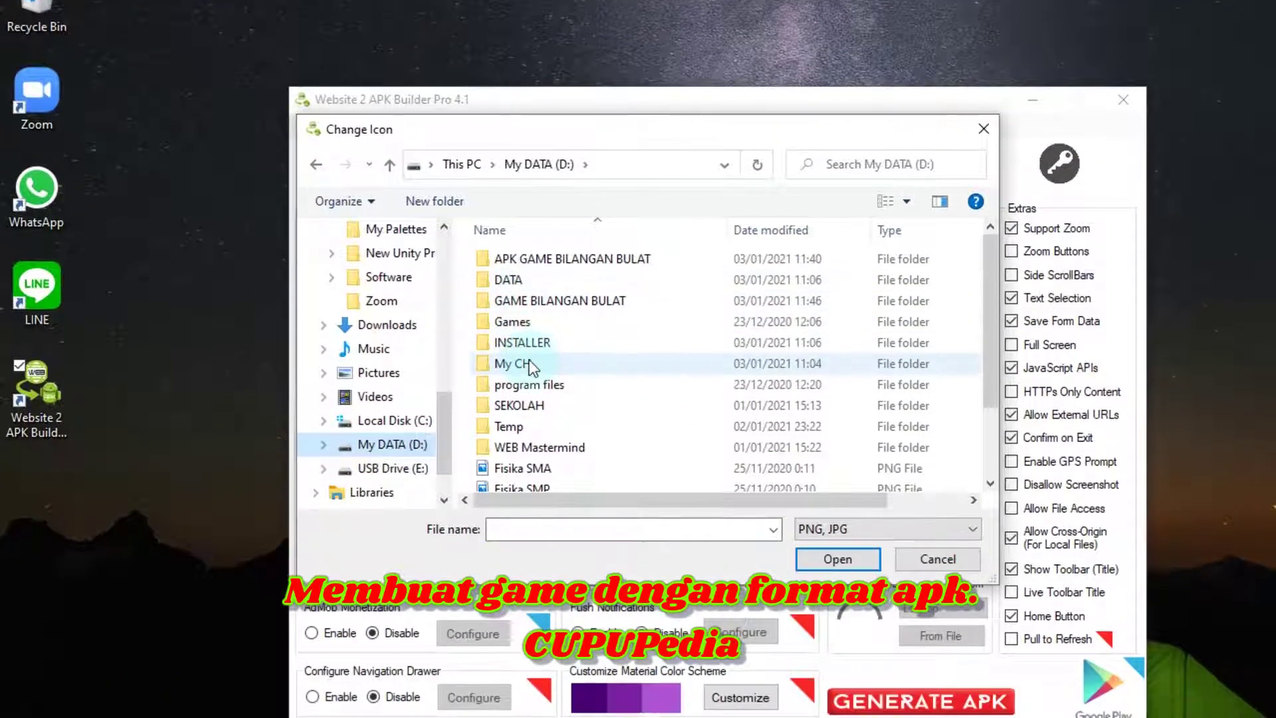
double_click(522, 403)
double_click(540, 360)
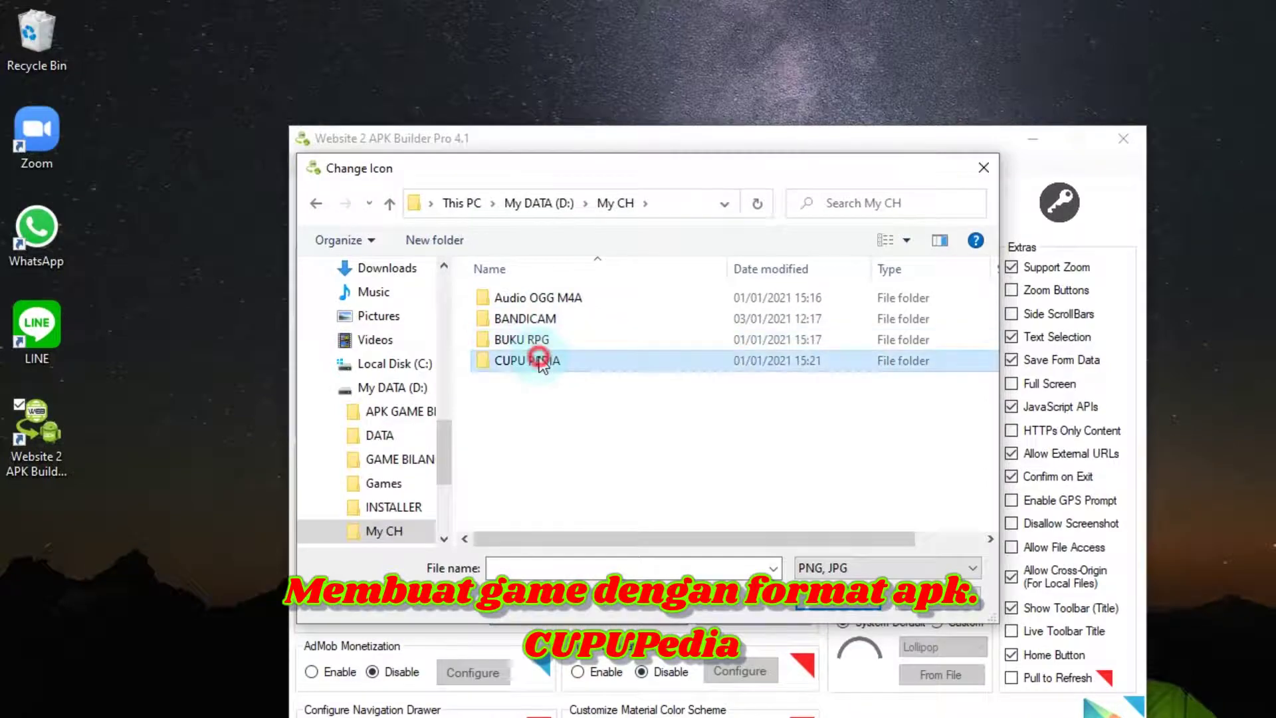
scroll(720, 409, "down", 5)
scroll(639, 368, "down", 7)
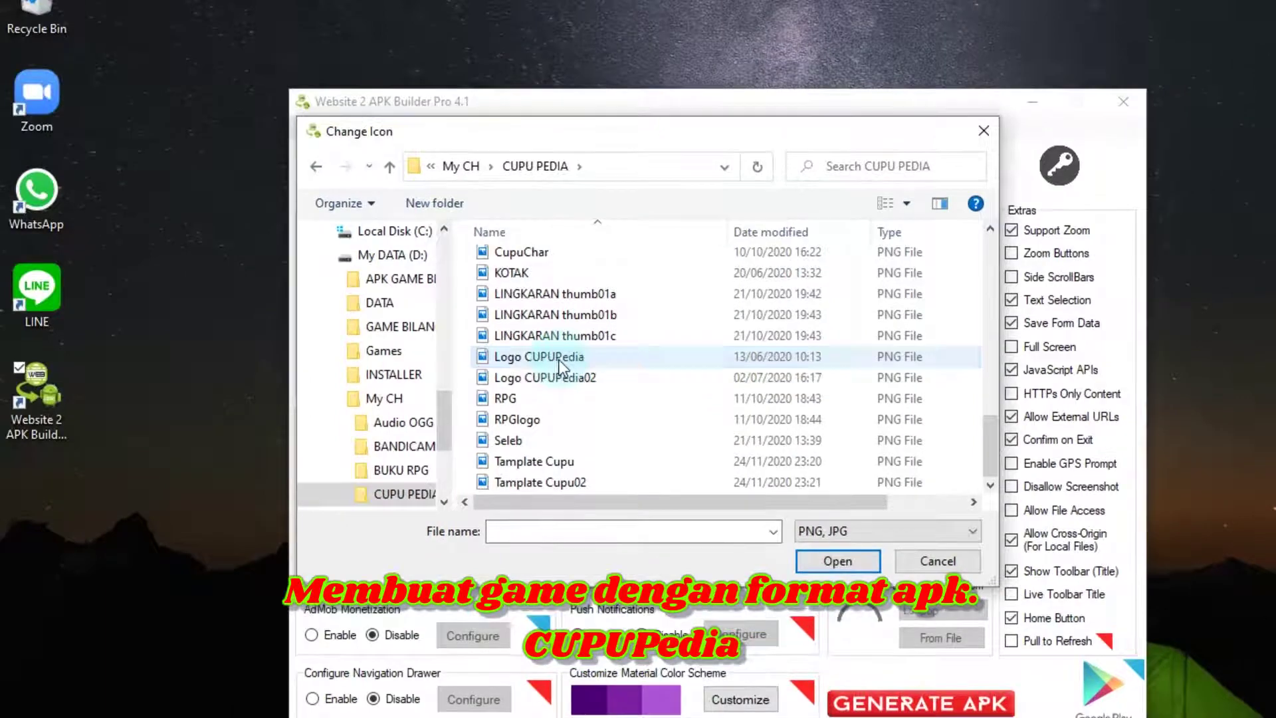
left_click(639, 342)
left_click(774, 548)
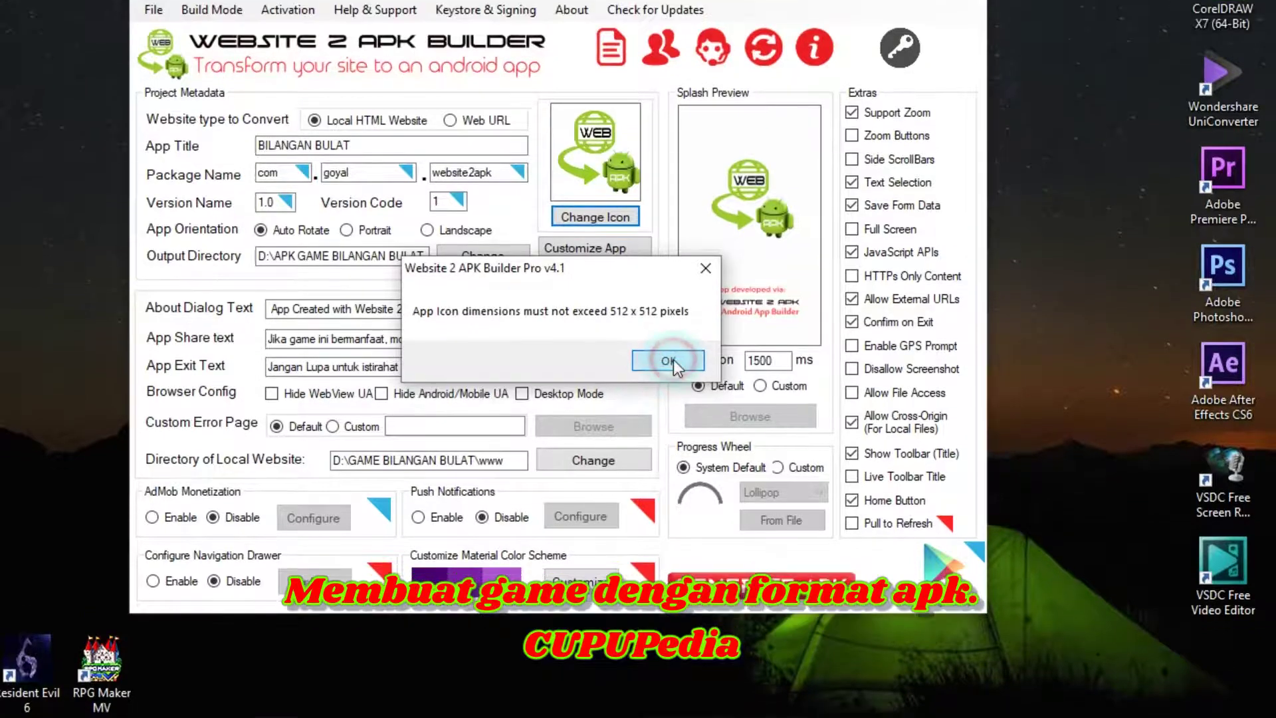
left_click(668, 361)
- Change the app icon to the CUPUPEDIA cartoon character image from the CUPU PEDIA folder
left_click(608, 217)
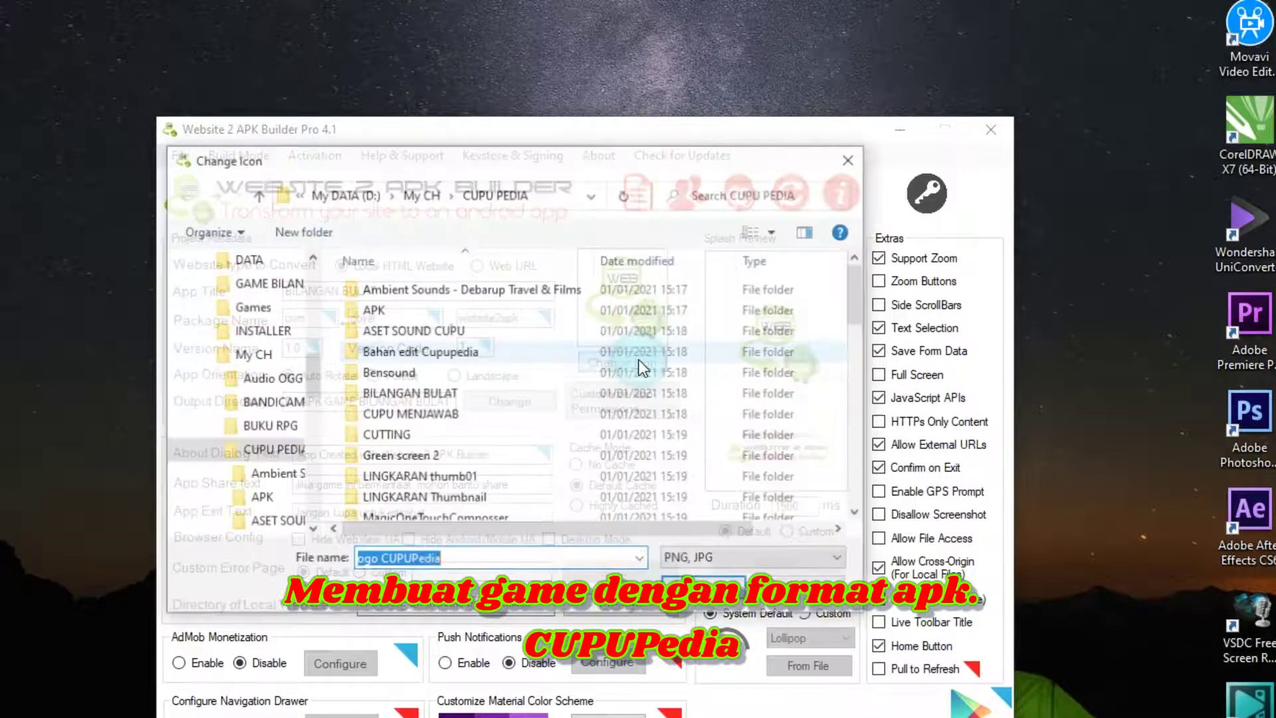
scroll(651, 350, "up", 3, "ctrl")
left_click(658, 512)
left_click(678, 602)
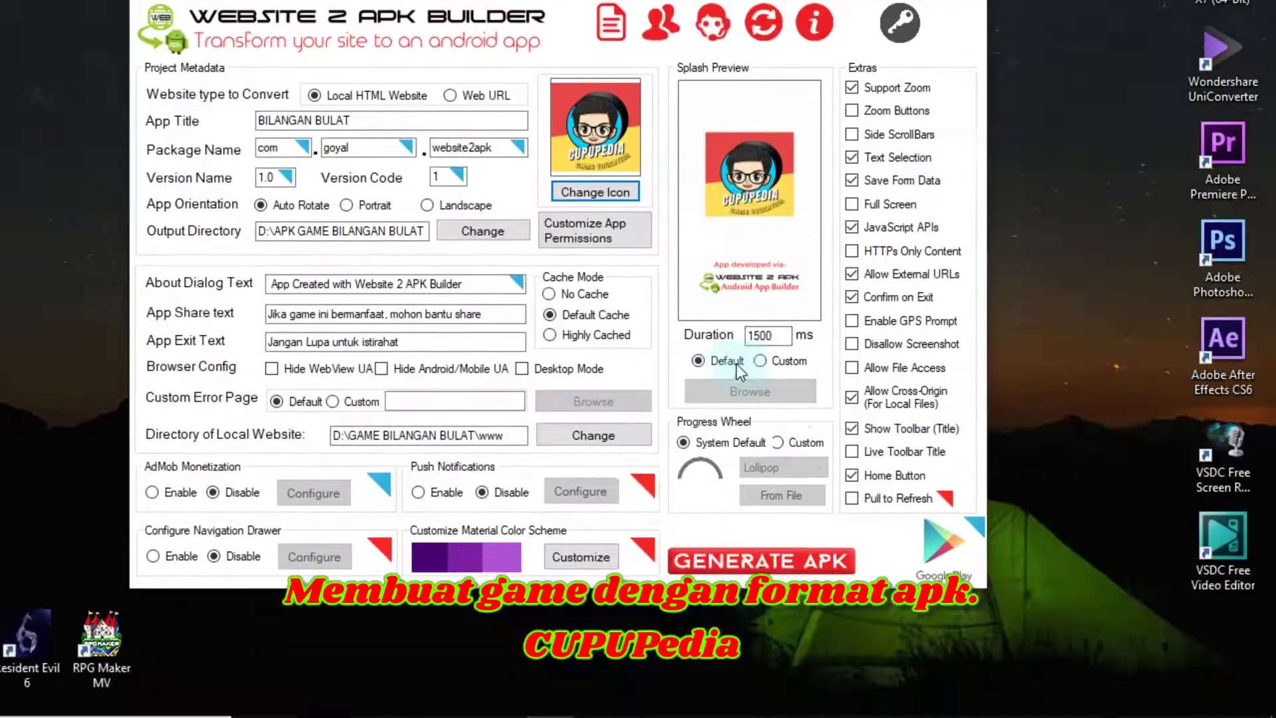
- Try the CUPU PEDIA2 image from the CUPU PEDIA folder as a custom splash screen
left_click(769, 368)
left_click(767, 391)
scroll(685, 262, "down", 10)
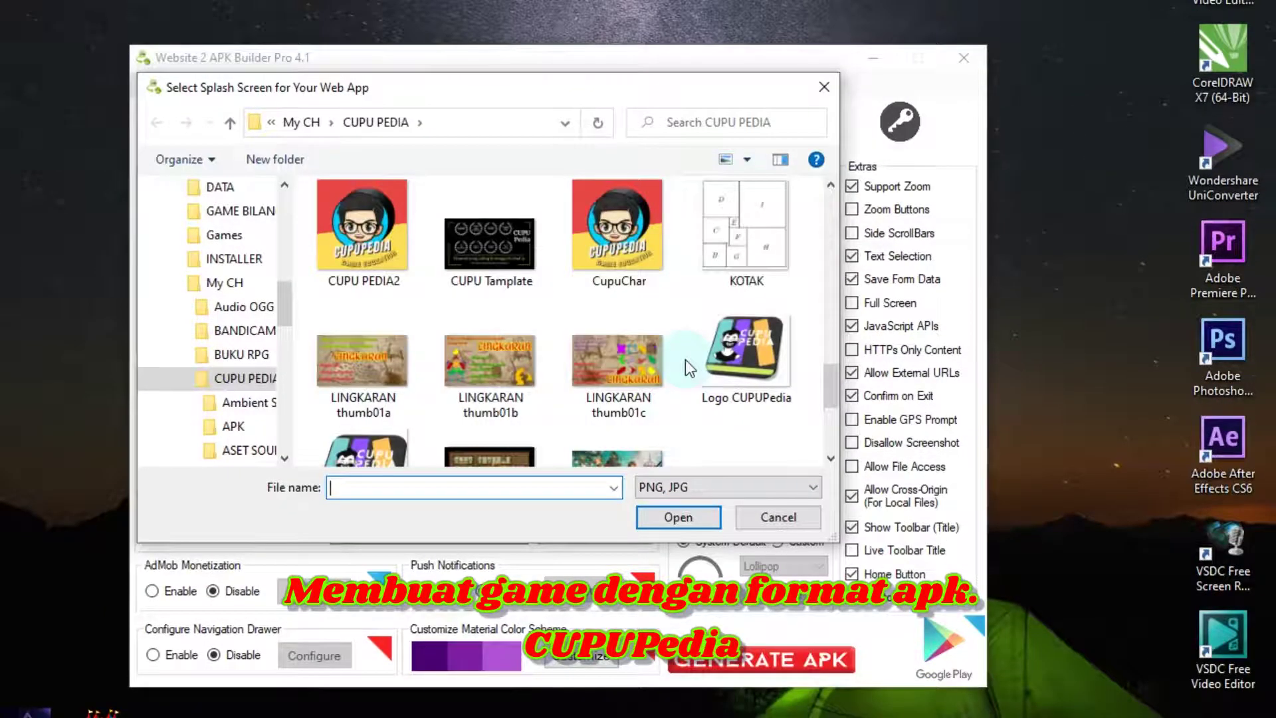
scroll(684, 361, "up", 3)
left_click(512, 361)
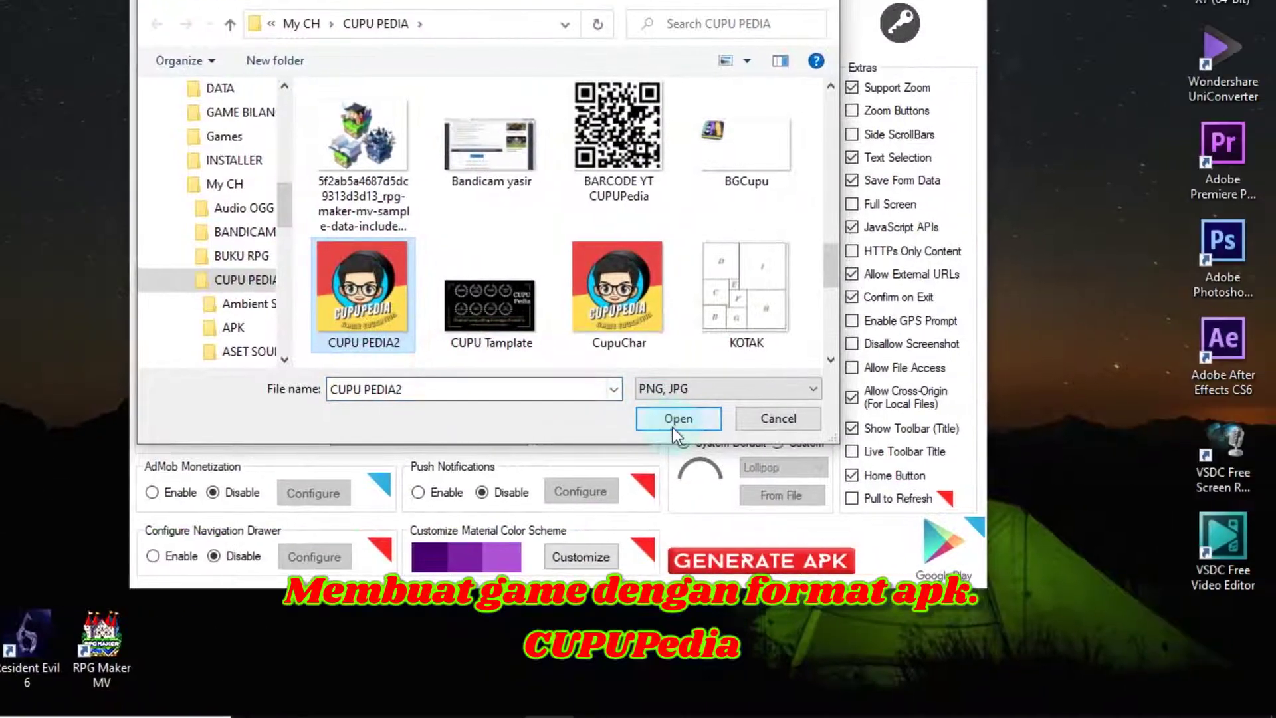
left_click(673, 424)
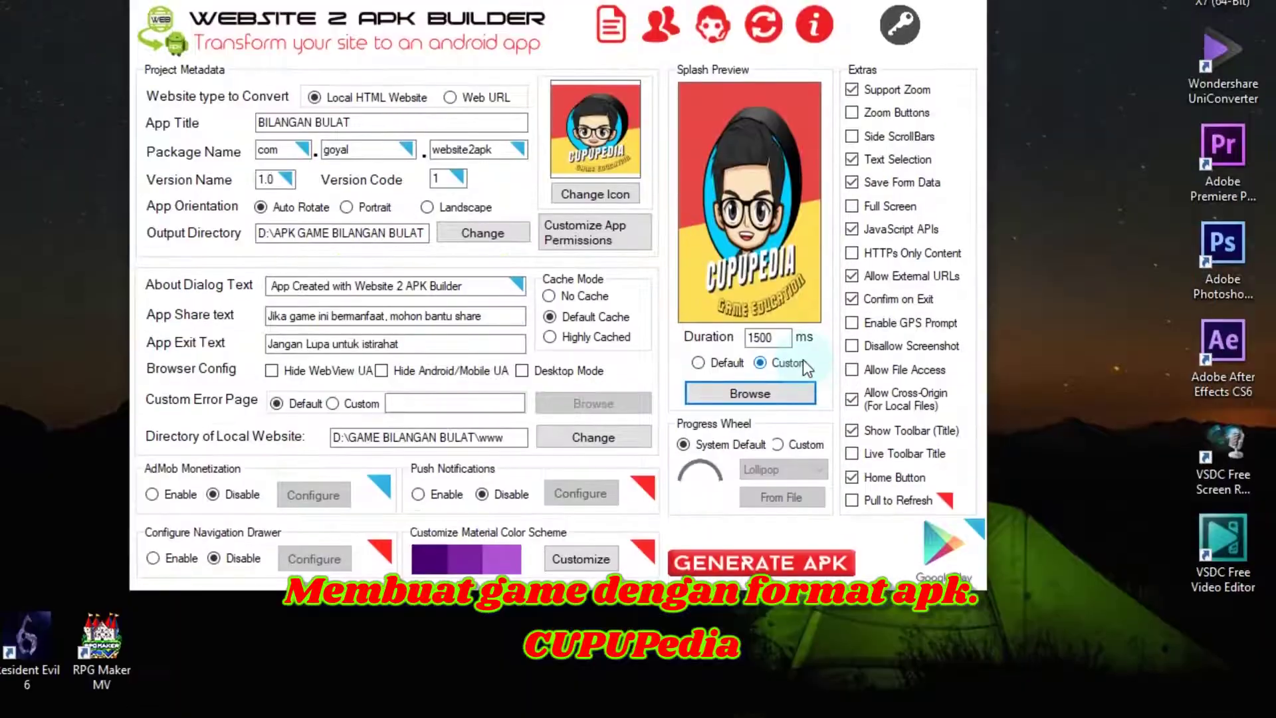
- Browse the CUPU PEDIA folder for another splash image, then switch the splash screen back to the default
left_click(749, 508)
scroll(687, 362, "down", 10)
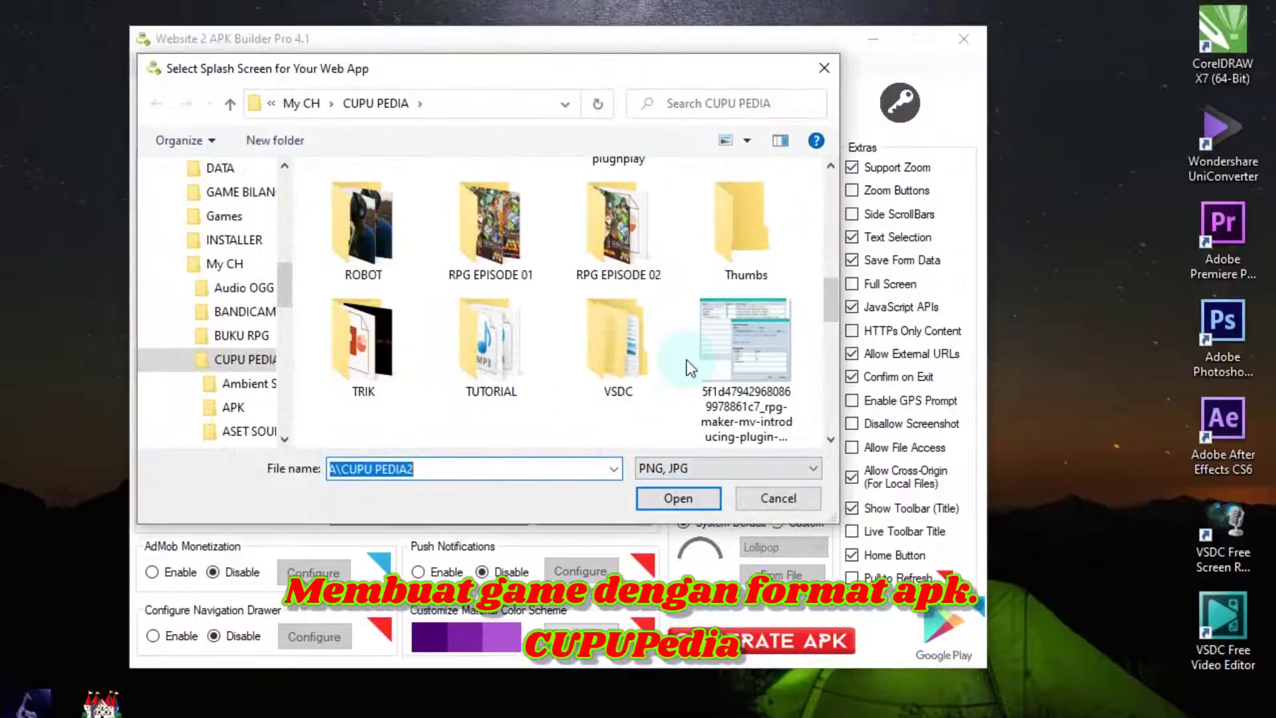
scroll(684, 363, "down", 2)
scroll(684, 361, "down", 5)
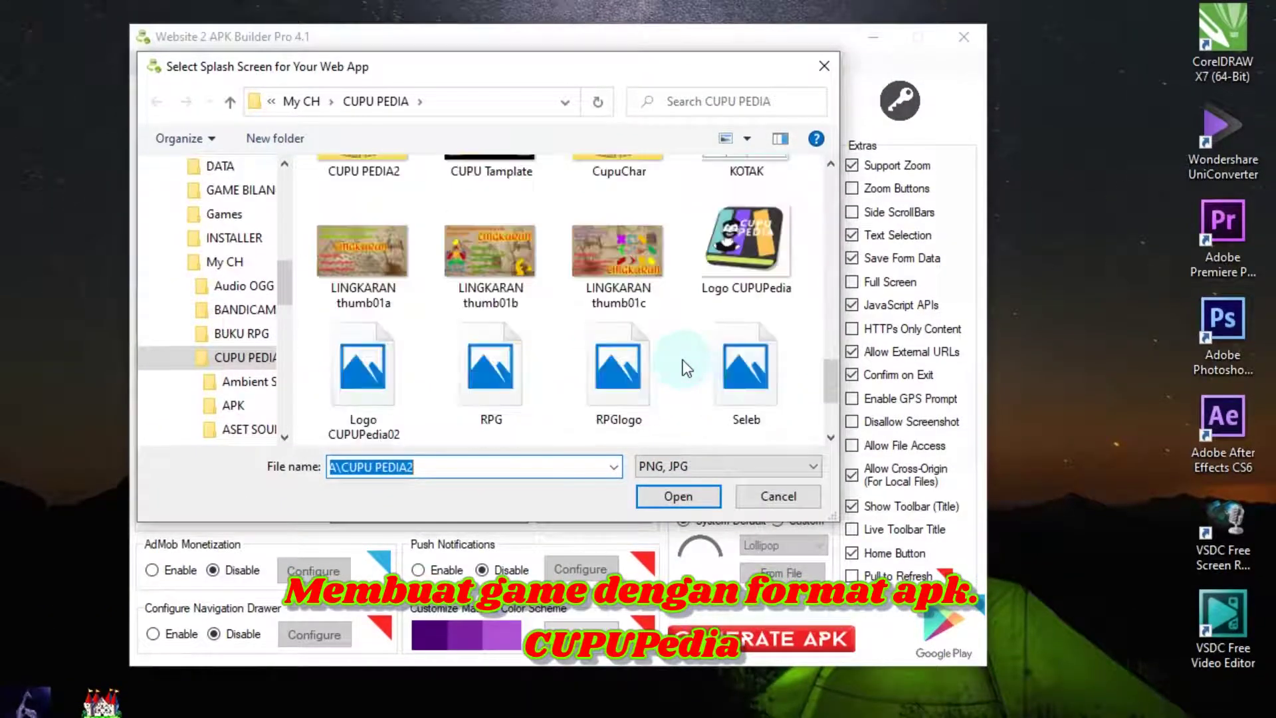
scroll(684, 363, "up", 5)
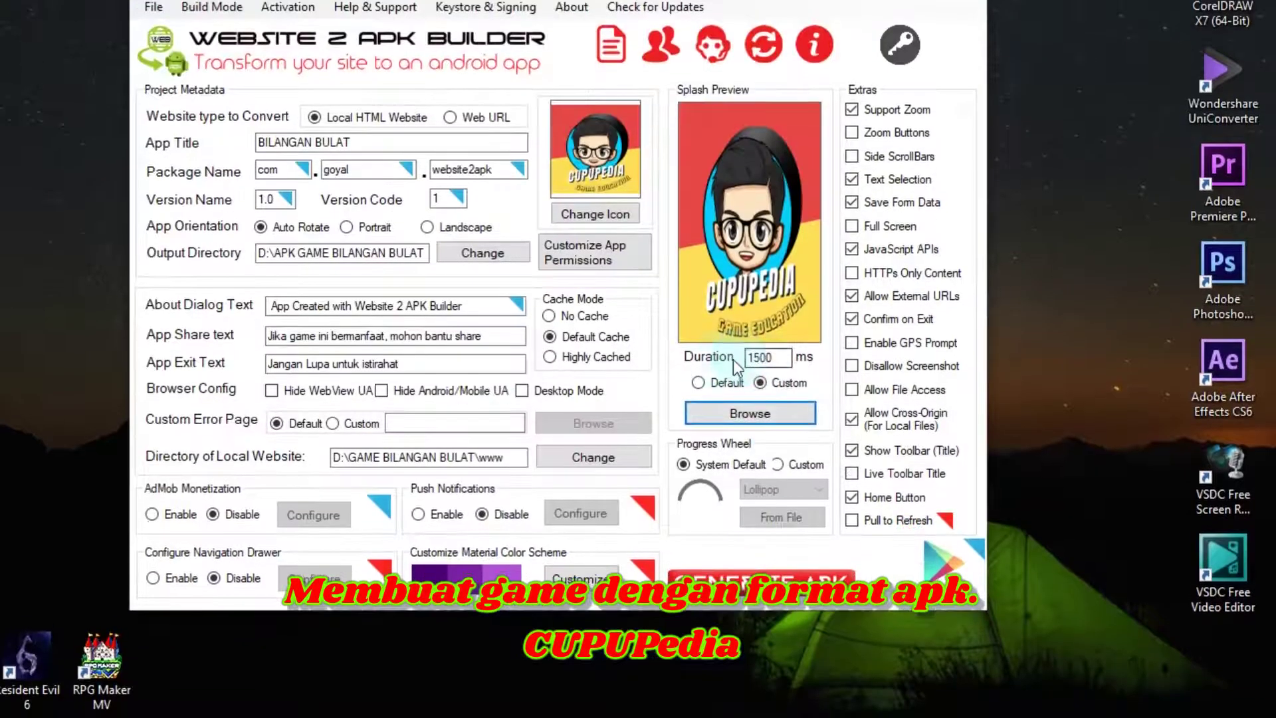
left_click(726, 382)
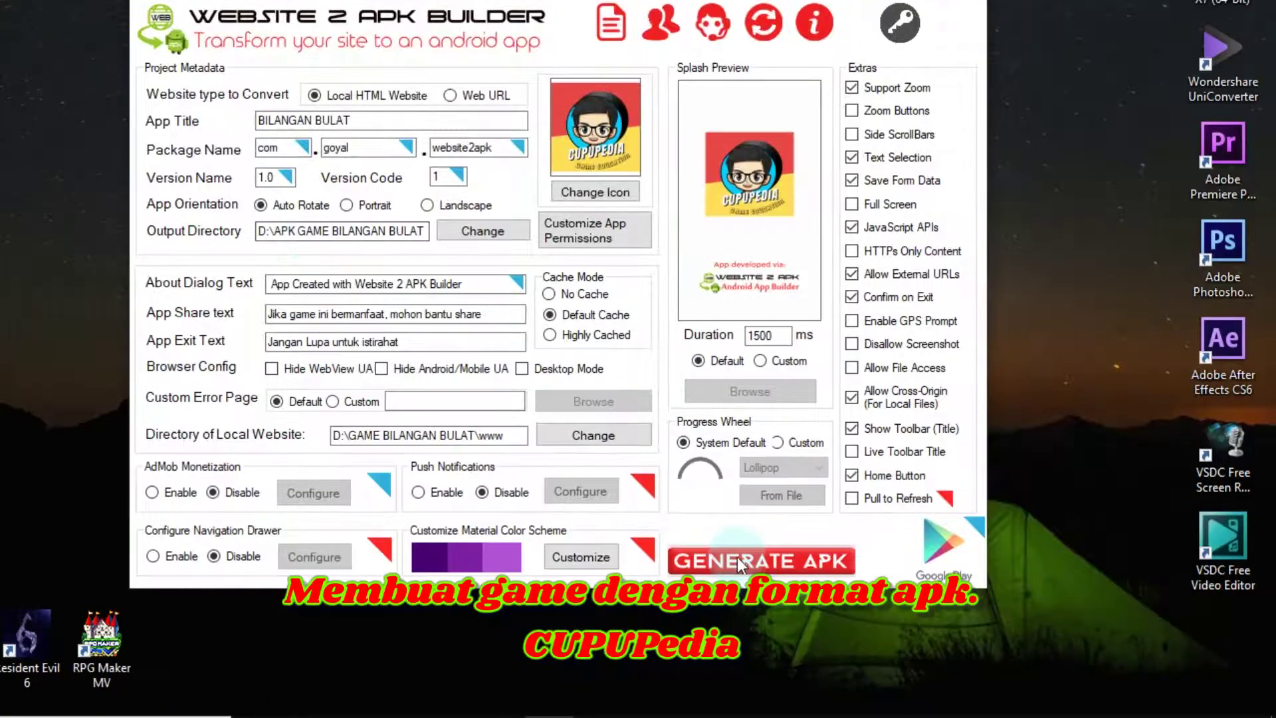
- Generate the BILANGAN BULAT APK with the current settings and close the build dialog once processing ends
left_click(740, 562)
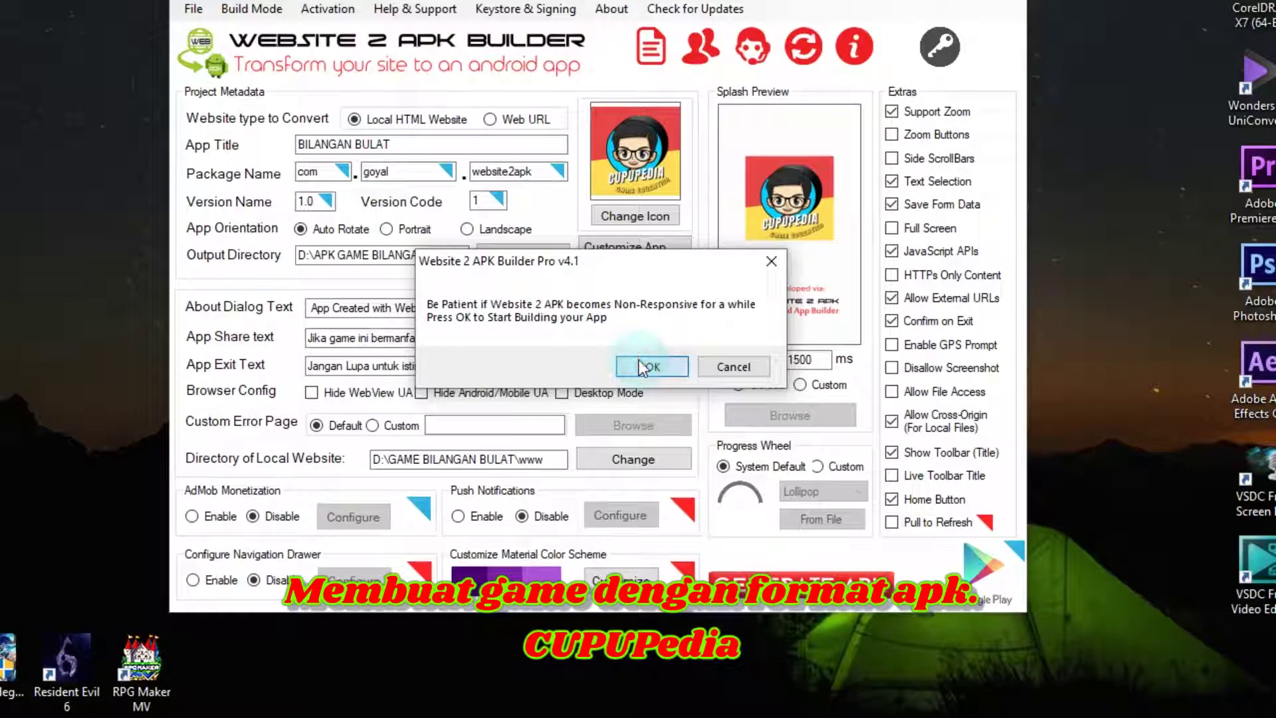
left_click(641, 368)
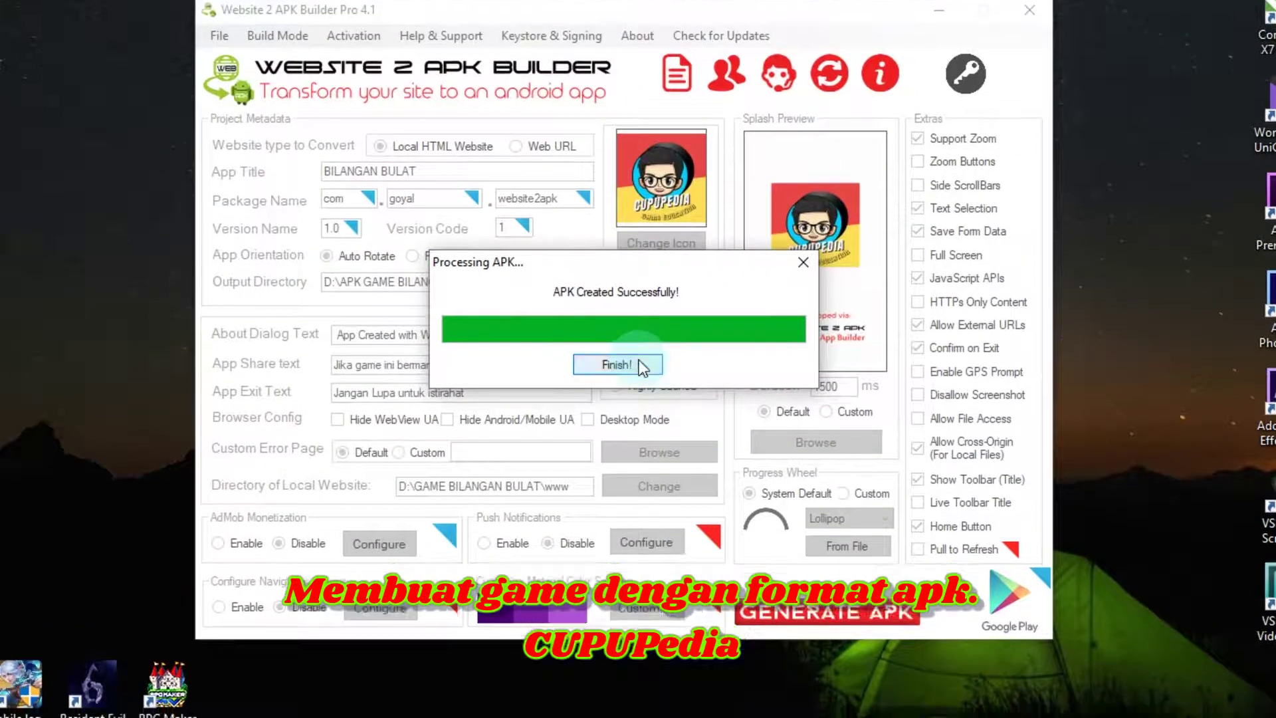
left_click(639, 362)
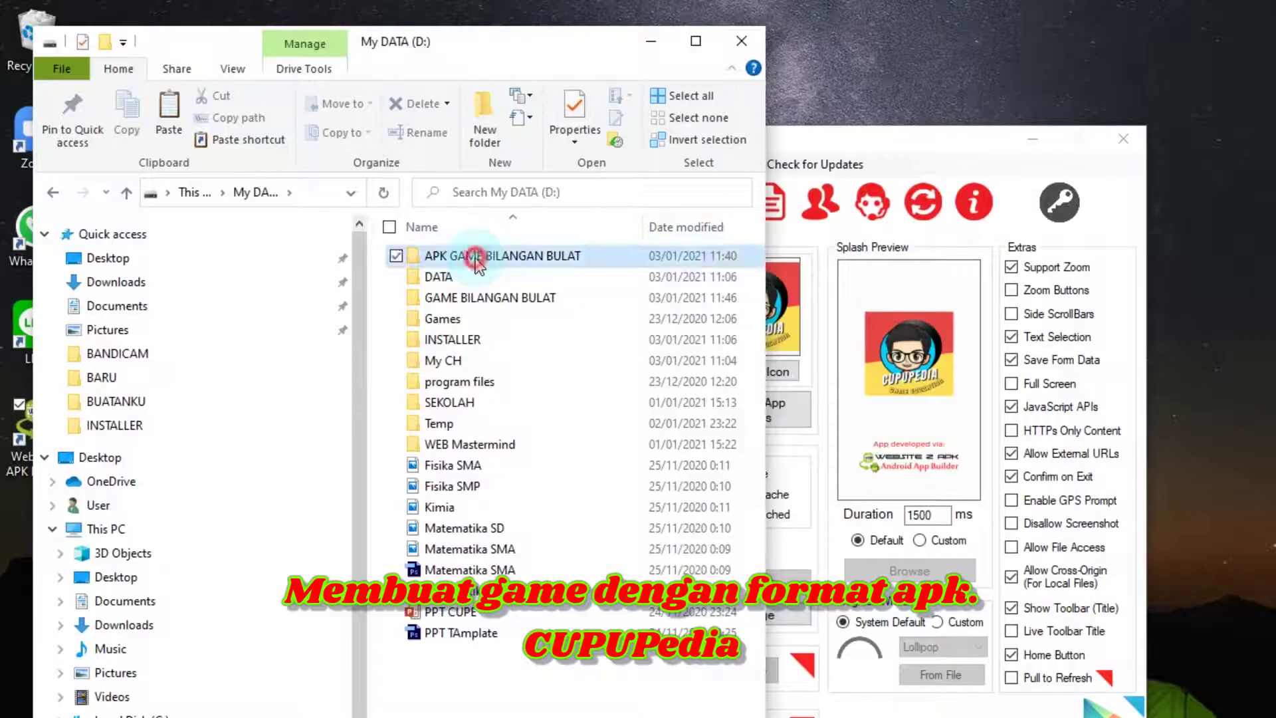
- Switch to File Explorer and check the generated APK file in the APK GAME BILANGAN BULAT folder on drive D
double_click(476, 256)
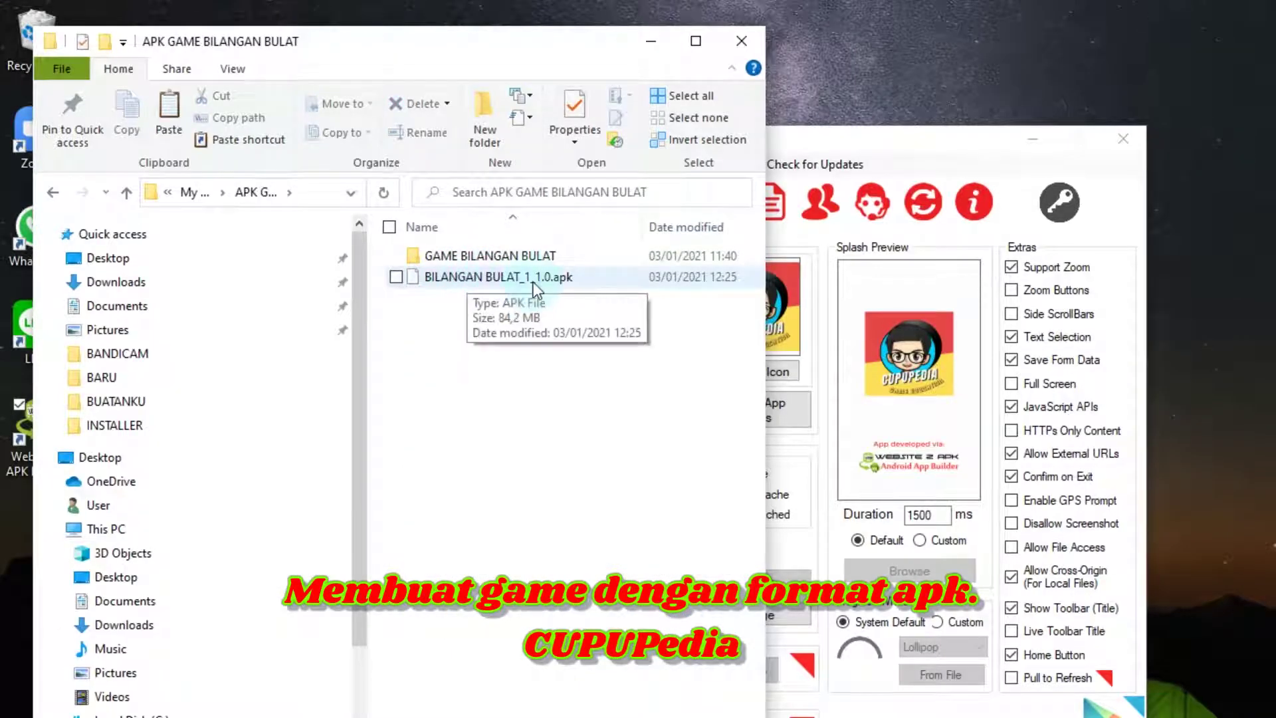
left_click(696, 42)
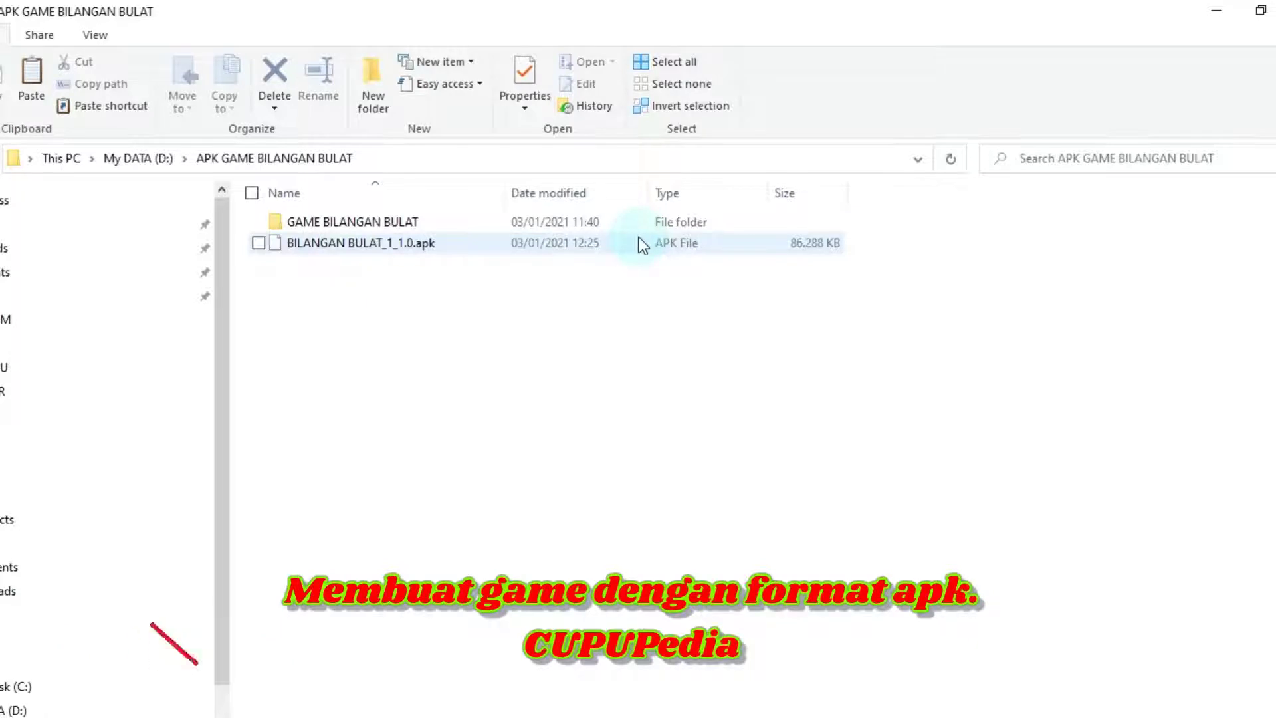
left_click(454, 245)
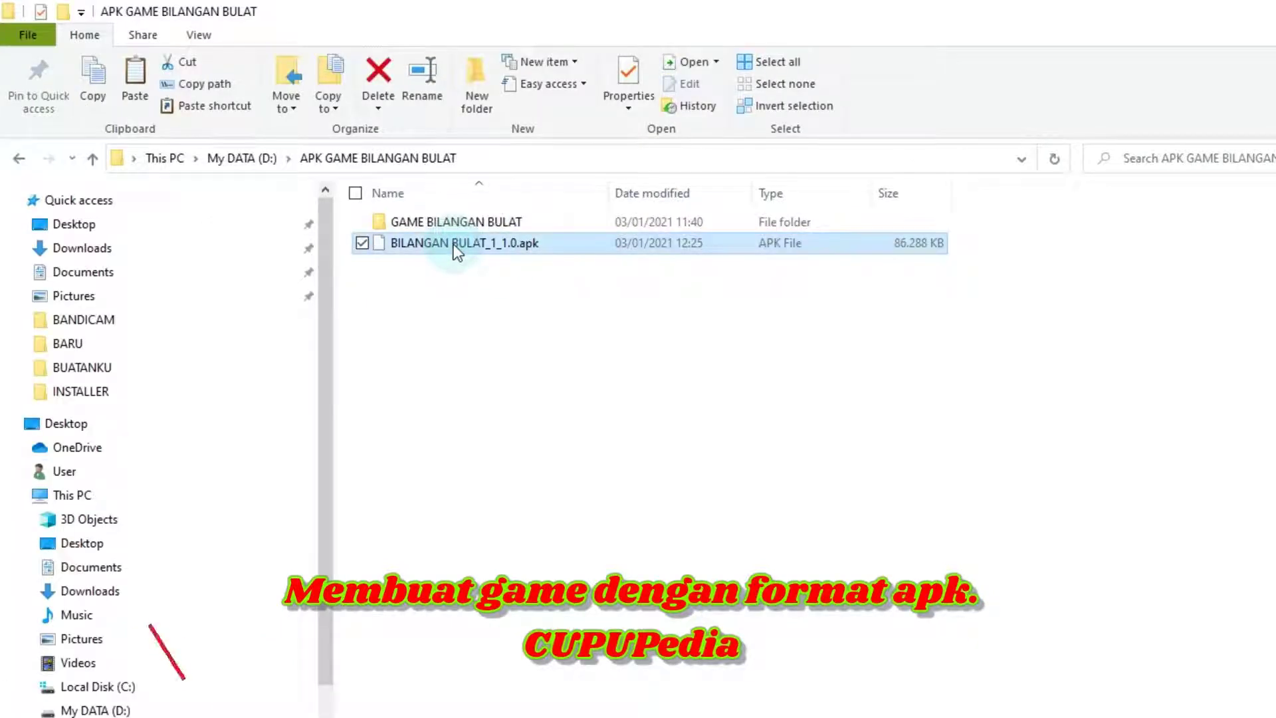
left_click(502, 346)
left_click(497, 251)
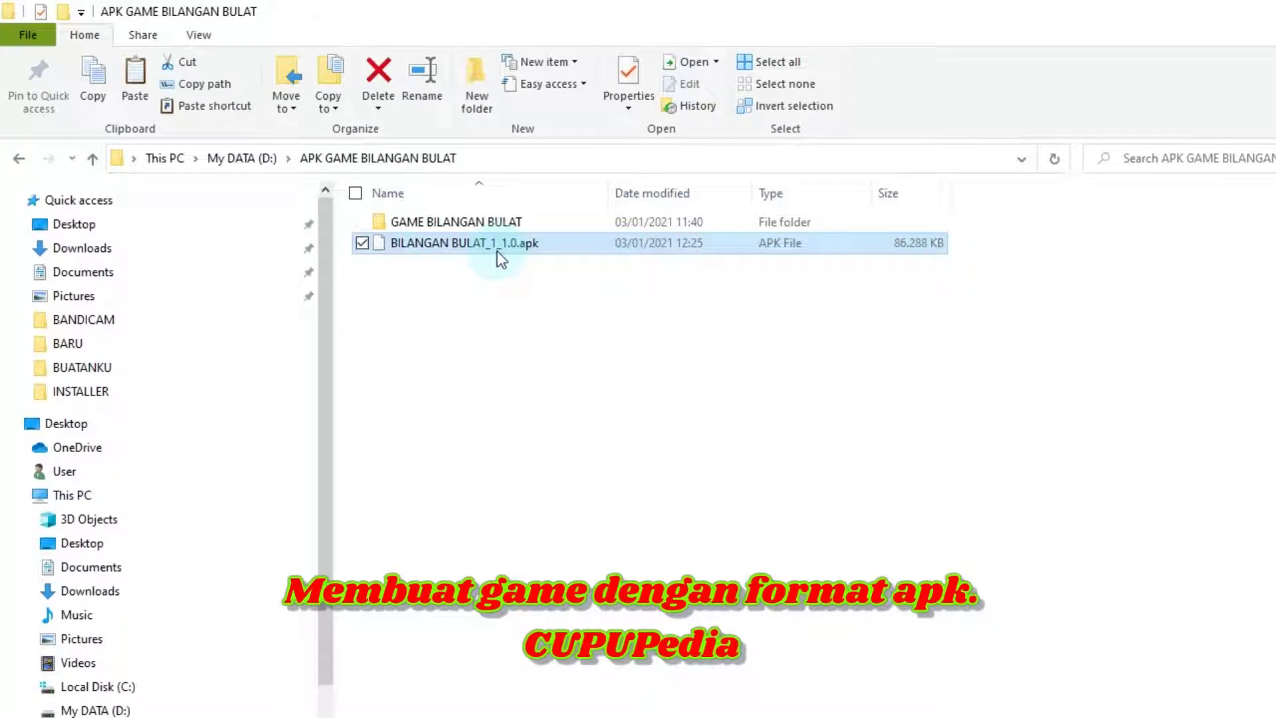
left_click(516, 324)
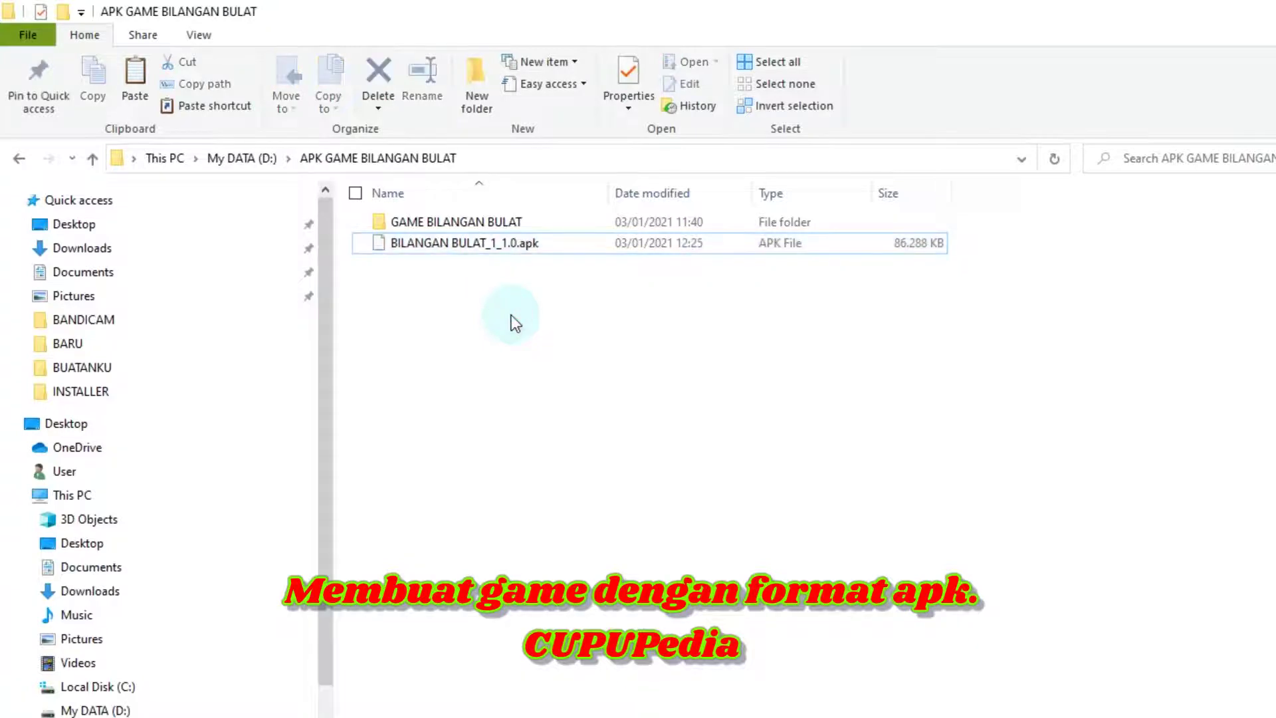